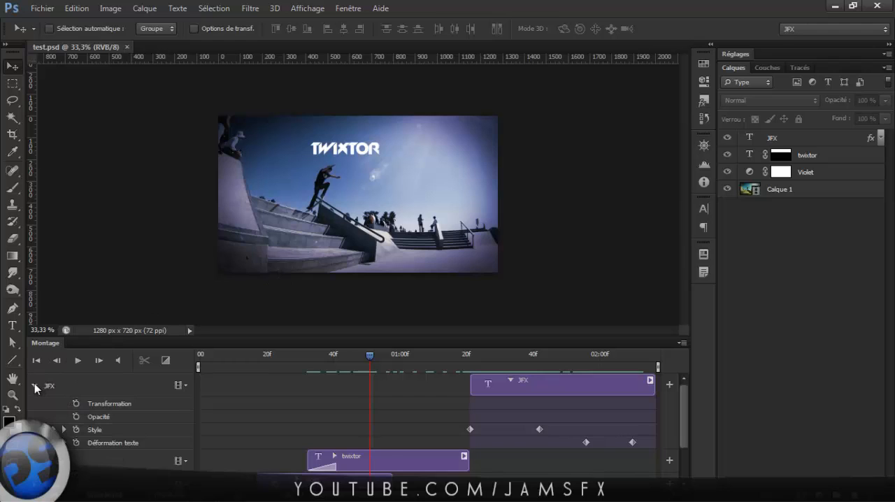
# Collapse the JFX track and play back the test.psd animation from its first frame.
pyautogui.click(35, 385)
pyautogui.moveTo(211, 356)
pyautogui.mouseDown()
pyautogui.moveTo(220, 356)
pyautogui.moveTo(194, 359)
pyautogui.mouseUp()
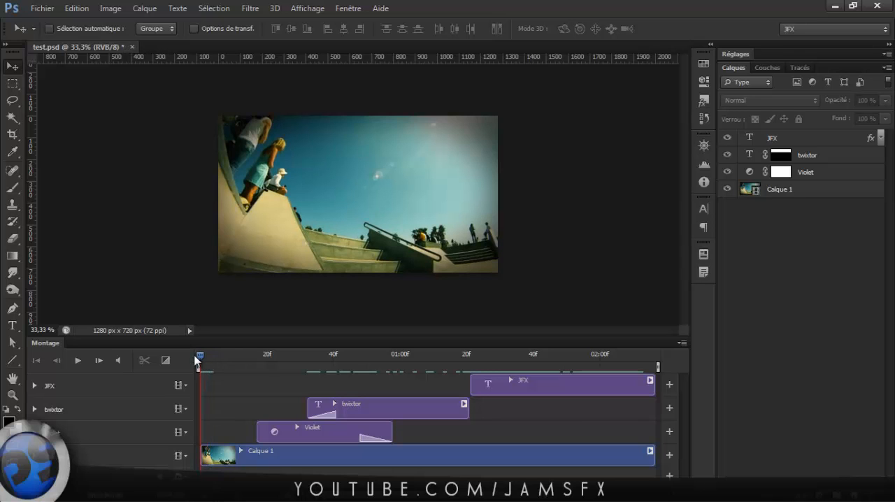
pyautogui.press('space')
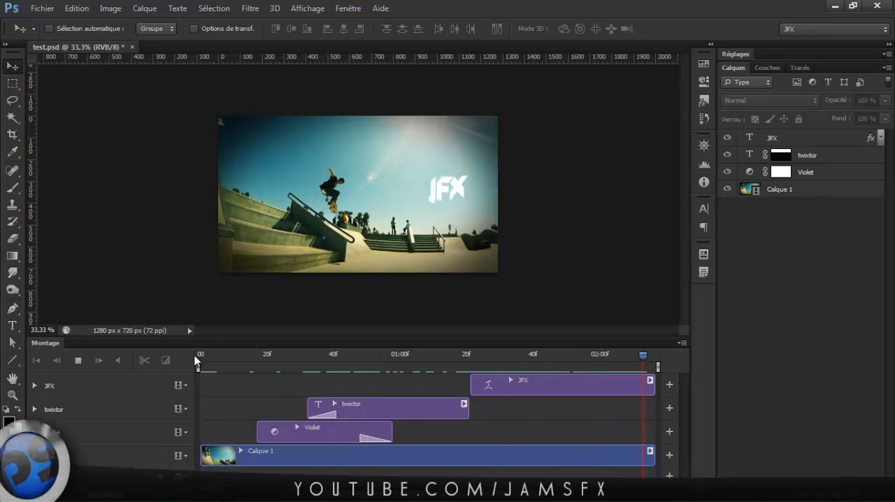
pyautogui.press('space')
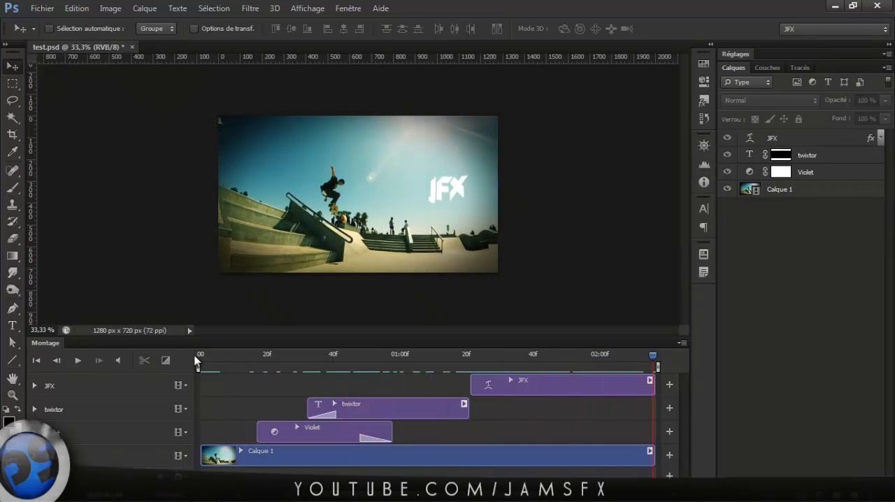
# Select the Violet layer and scrub the timeline across its clip to review how the color effect fades in and out.
pyautogui.click(217, 355)
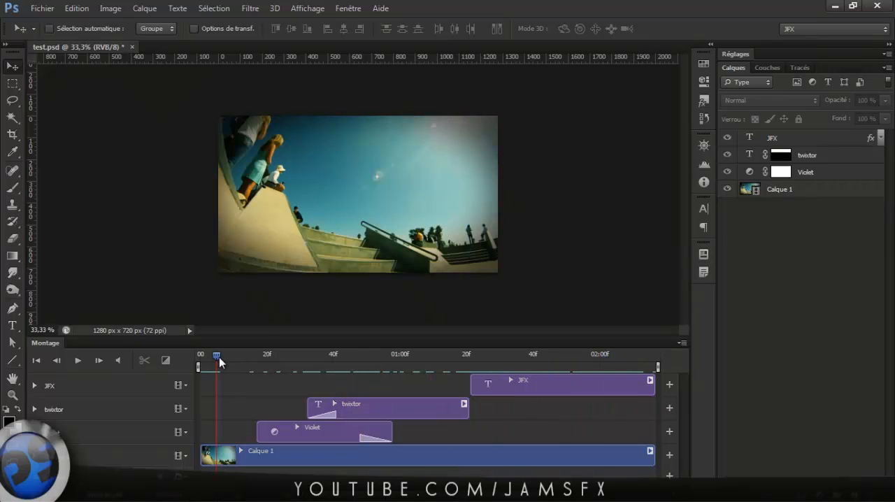
pyautogui.moveTo(218, 357); pyautogui.dragTo(283, 371)
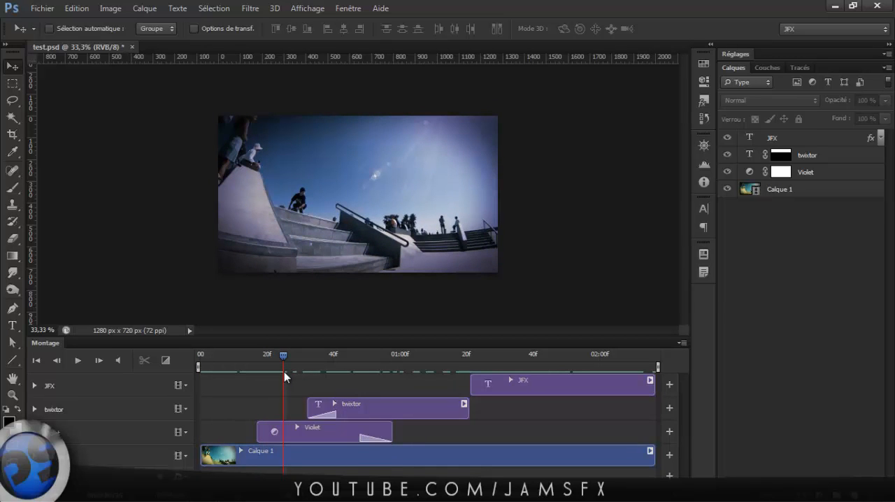
pyautogui.moveTo(284, 371)
pyautogui.mouseDown()
pyautogui.moveTo(272, 371)
pyautogui.moveTo(297, 376)
pyautogui.mouseUp()
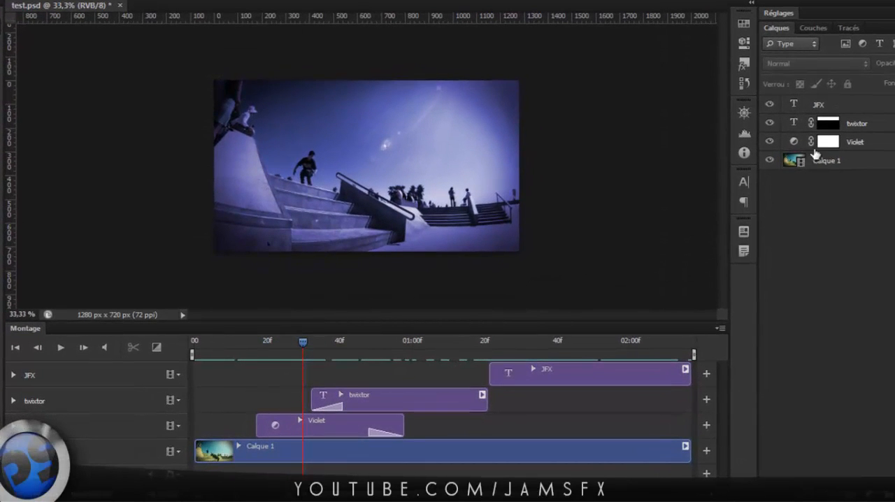
pyautogui.click(870, 144)
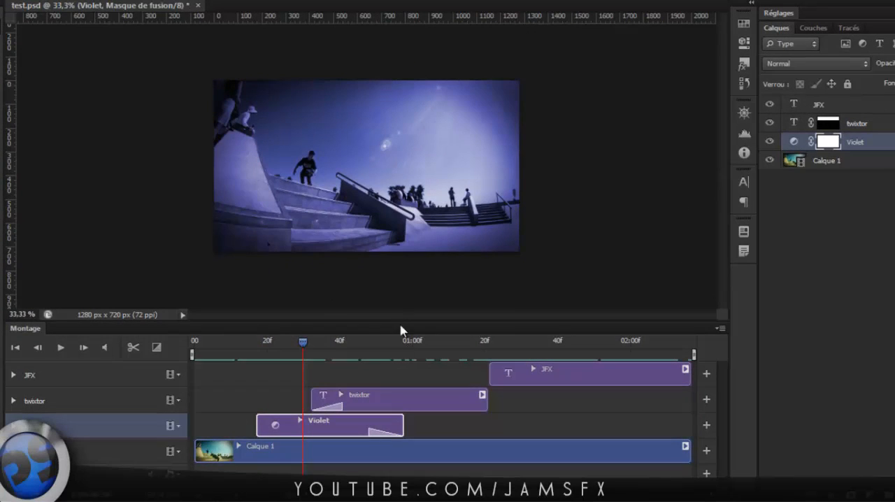
pyautogui.moveTo(304, 343); pyautogui.dragTo(419, 364)
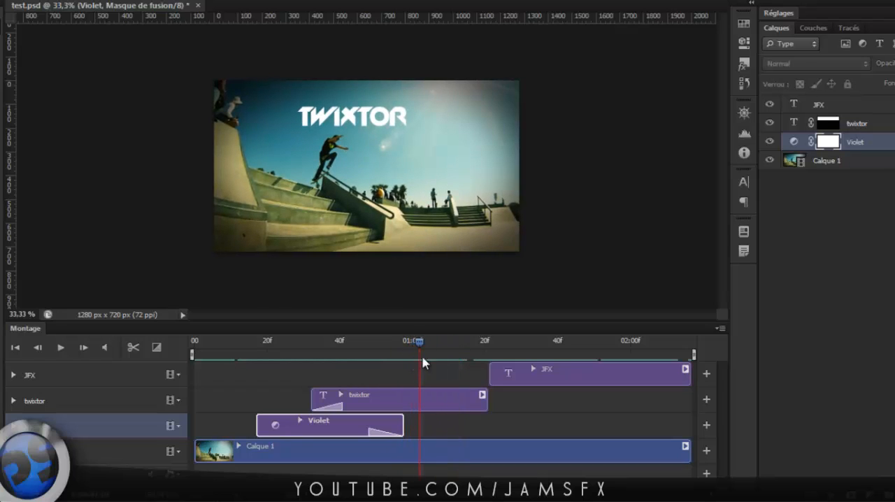
# Switch the layer thumbnails to medium size and scrub the end of the twixtor clip to review its mask animation.
pyautogui.rightClick(870, 329)
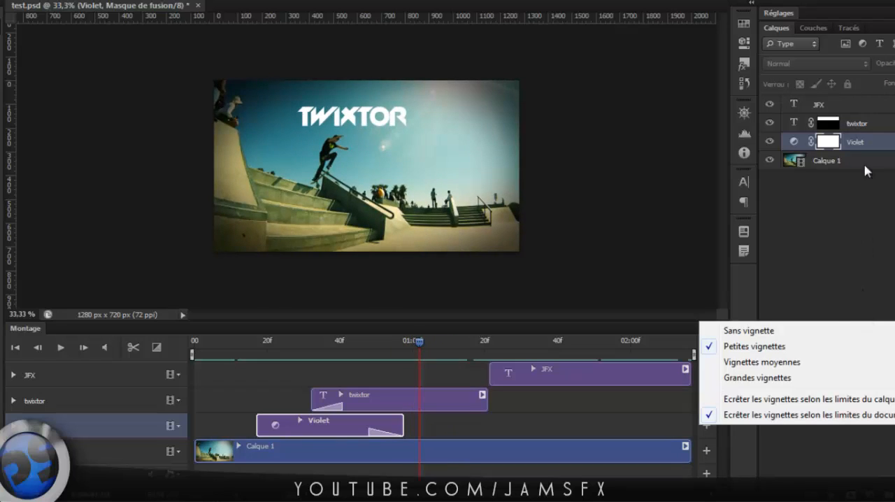
pyautogui.click(786, 361)
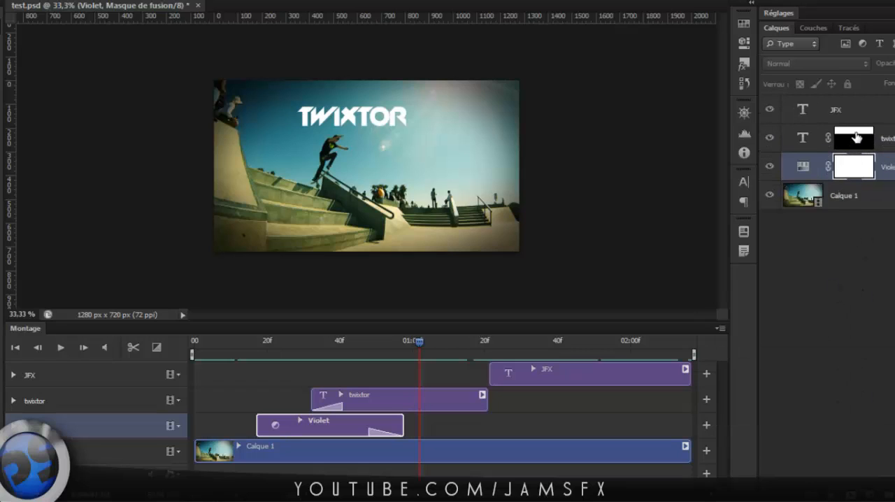
pyautogui.moveTo(420, 346); pyautogui.dragTo(456, 347)
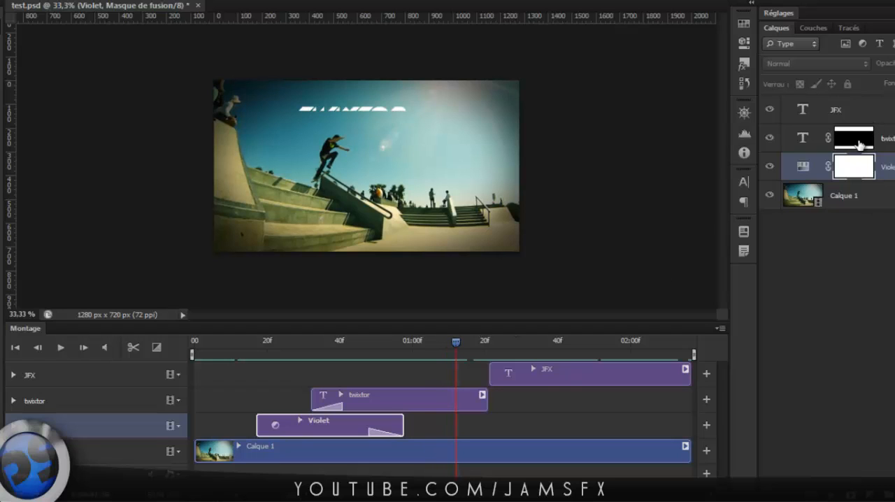
pyautogui.moveTo(457, 344)
pyautogui.mouseDown()
pyautogui.moveTo(473, 346)
pyautogui.moveTo(454, 349)
pyautogui.moveTo(468, 352)
pyautogui.mouseUp()
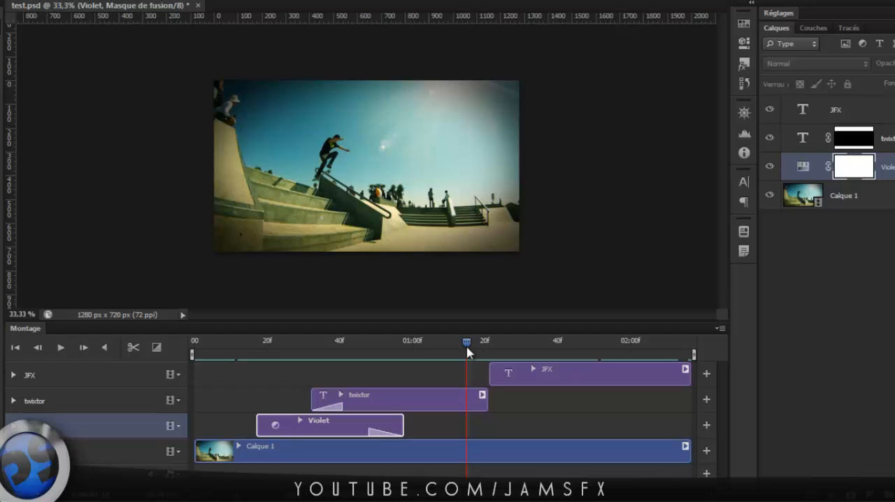
# Scrub through the JFX clip and zoom in on the image to review its style and text warp animation.
pyautogui.moveTo(468, 352); pyautogui.dragTo(502, 353)
pyautogui.scroll(5, 502, 147)
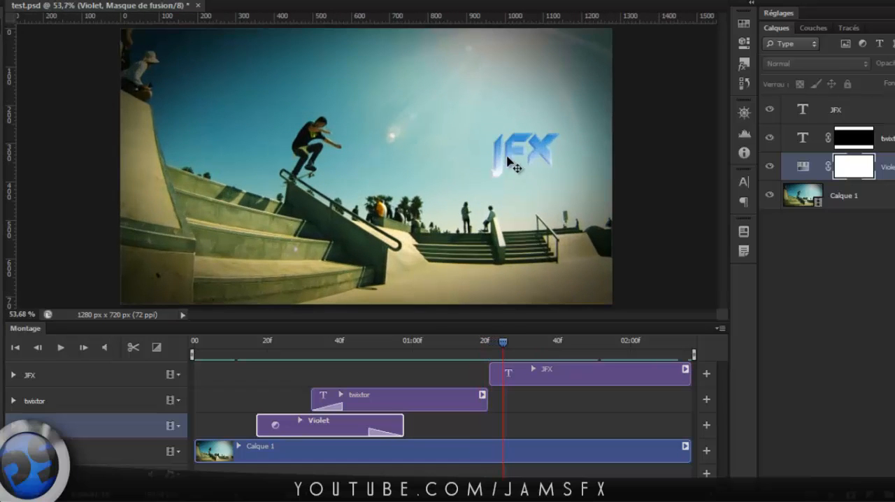
pyautogui.moveTo(504, 343); pyautogui.dragTo(671, 364)
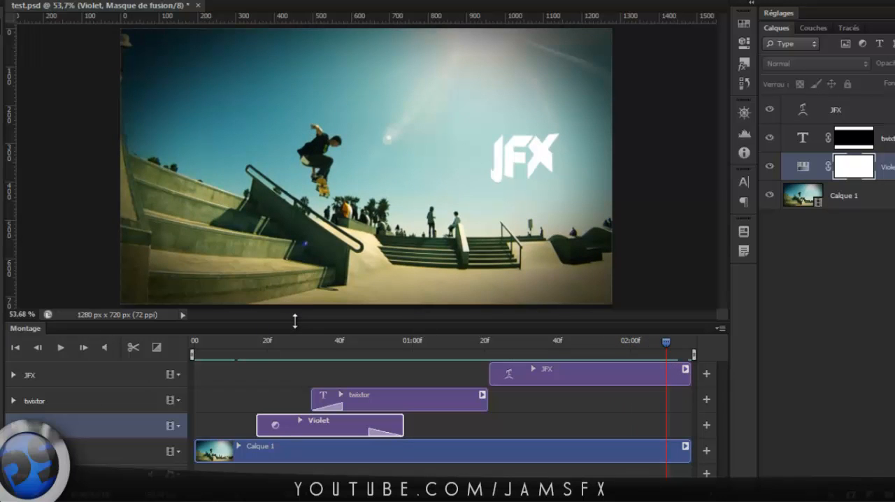
# Enlarge the timeline area and select the JFX, Violet and Calque 1 layers one by one to match them with their tracks.
pyautogui.moveTo(294, 320); pyautogui.dragTo(288, 300)
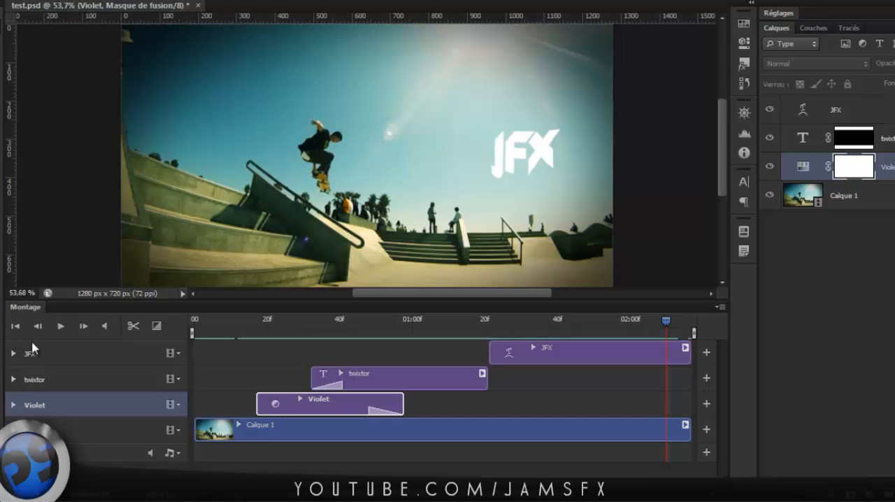
pyautogui.click(861, 112)
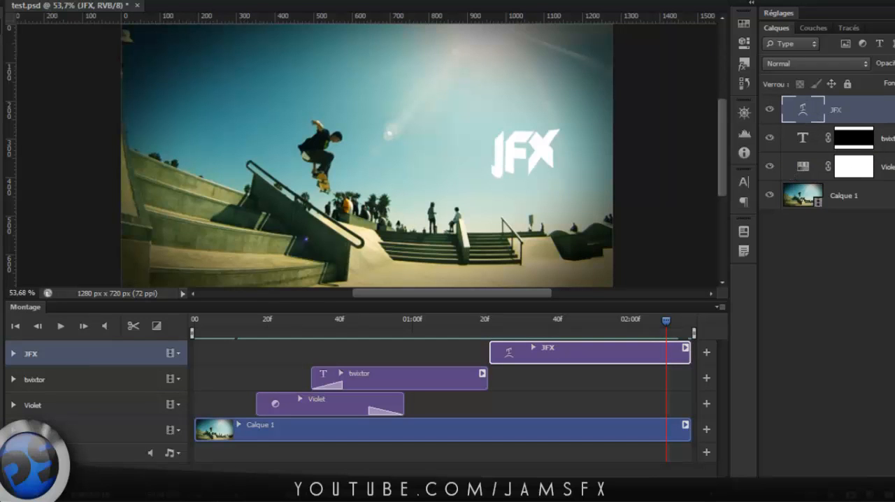
pyautogui.click(867, 168)
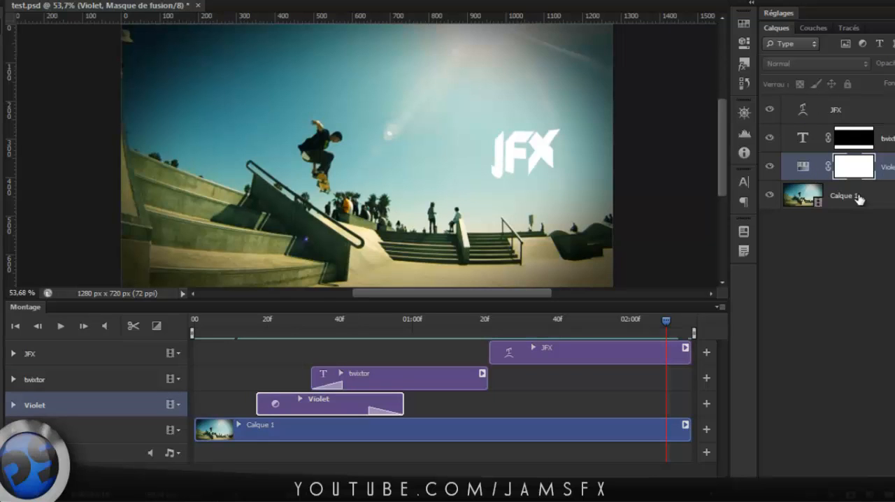
pyautogui.click(861, 197)
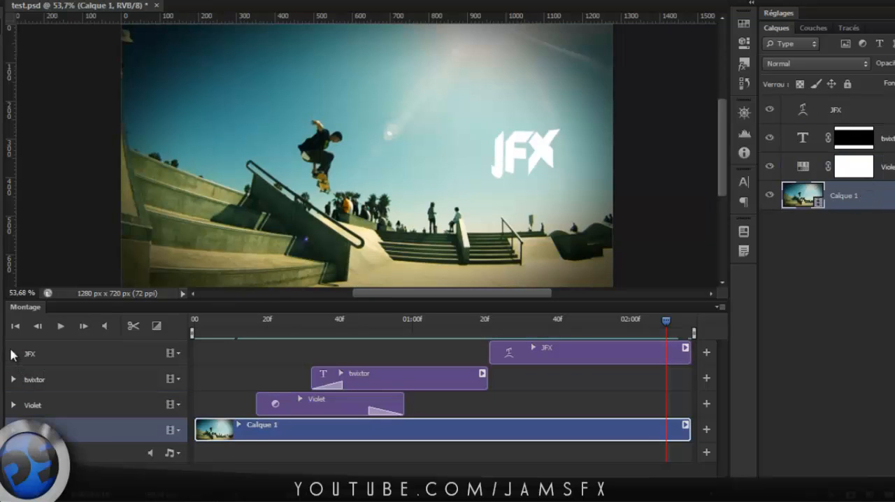
# Examine the animatable properties and keyframes of the JFX, Violet and Calque 1 tracks, collapsing each track again.
pyautogui.click(13, 355)
pyautogui.click(13, 354)
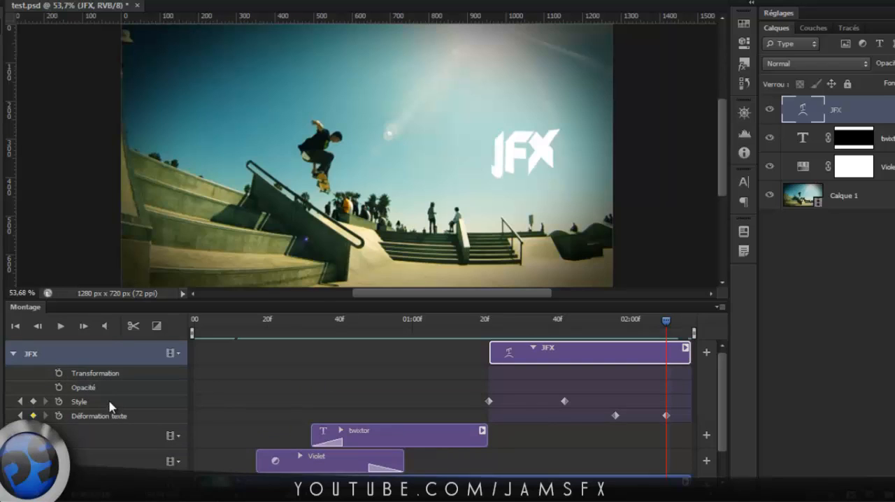
pyautogui.click(13, 354)
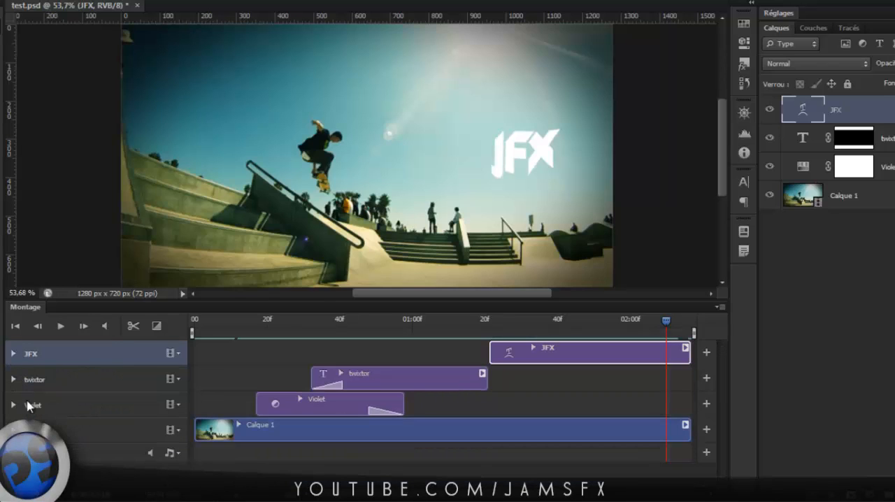
pyautogui.click(12, 405)
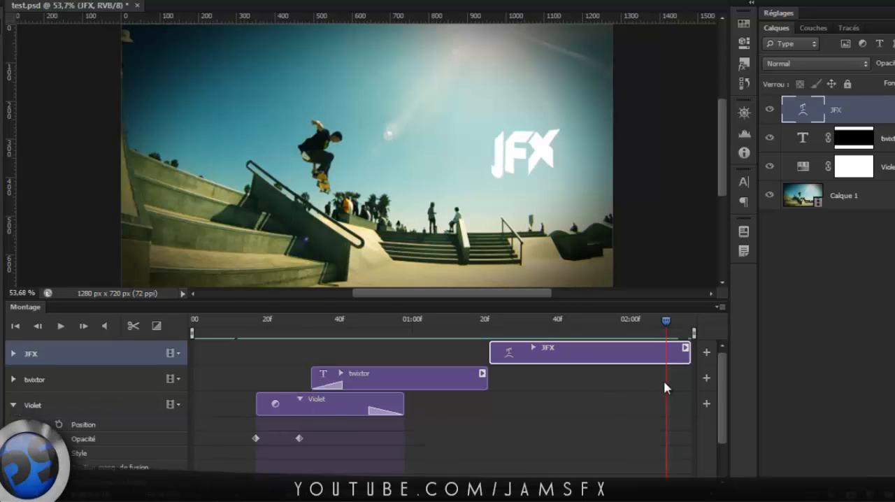
pyautogui.moveTo(720, 365); pyautogui.dragTo(720, 400)
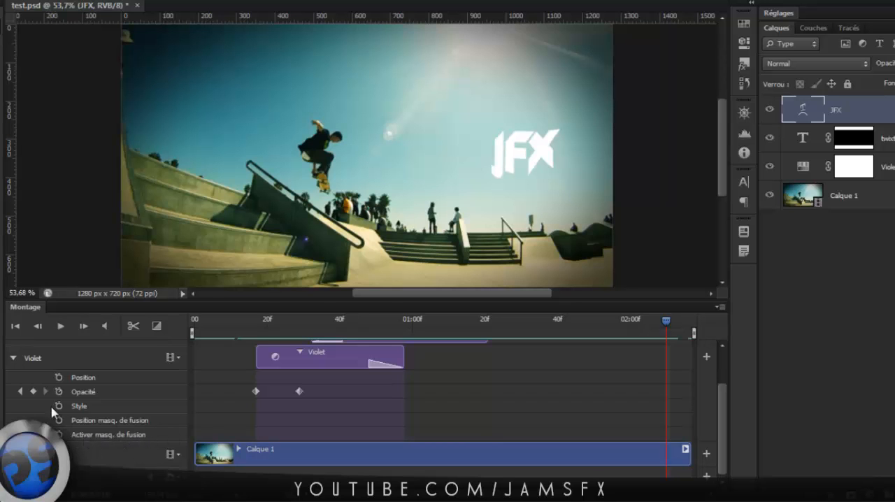
pyautogui.click(13, 358)
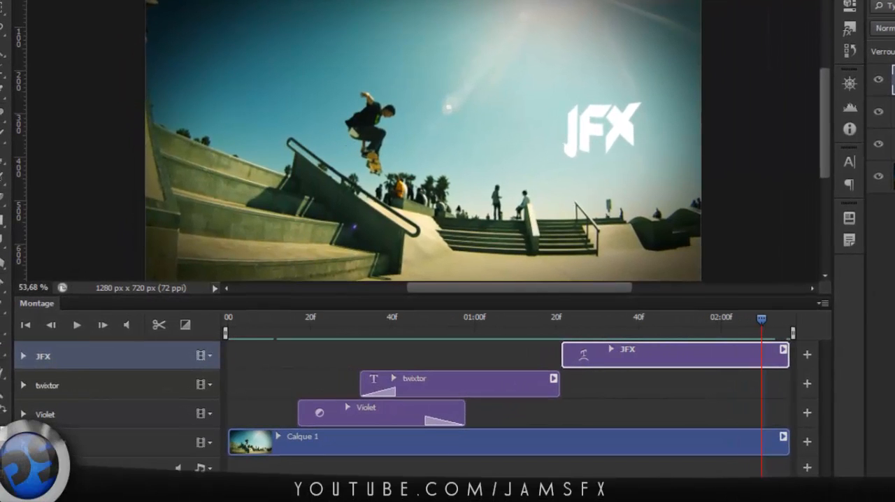
pyautogui.click(23, 442)
pyautogui.scroll(-1, 299, 449)
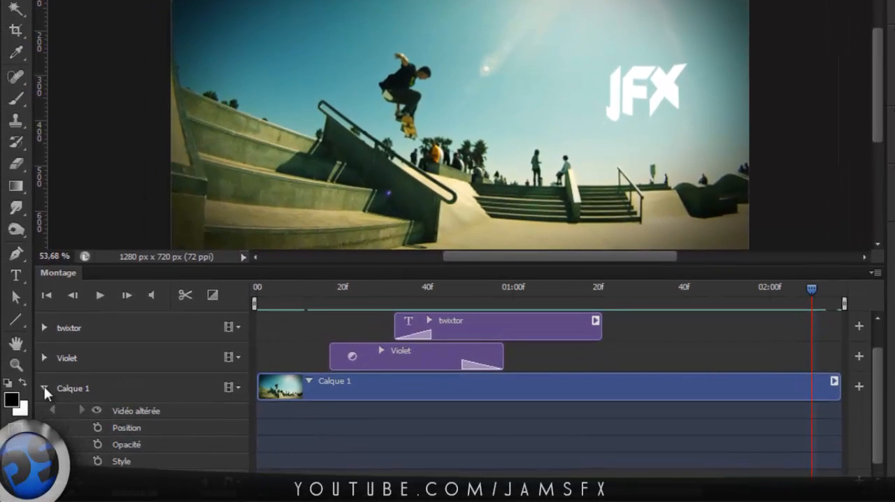
pyautogui.click(44, 388)
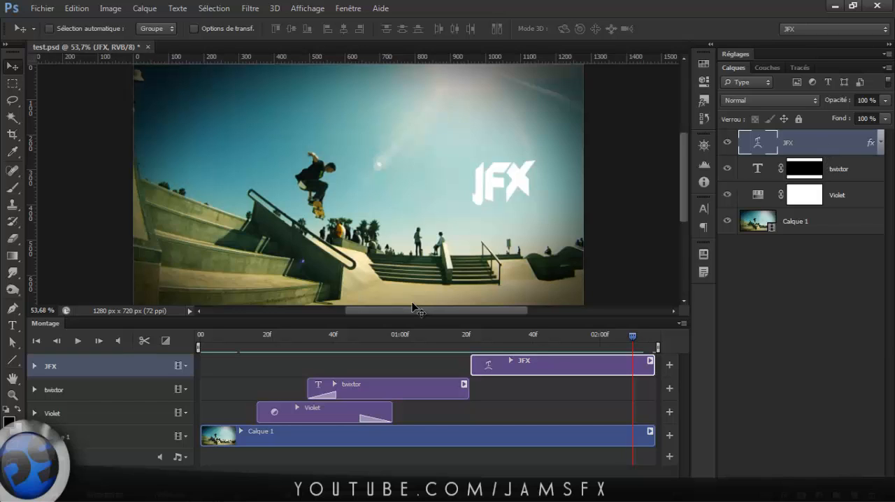
# Close the test.psd document.
pyautogui.hotkey('ctrl', 'q')
pyautogui.click(477, 202)
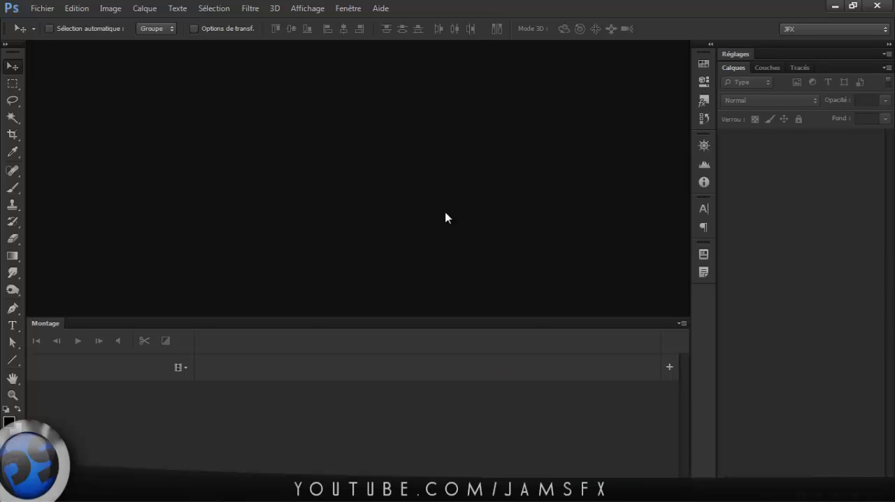
# Start adding media to the empty video track and browse the Mes vidéos folder.
pyautogui.click(185, 372)
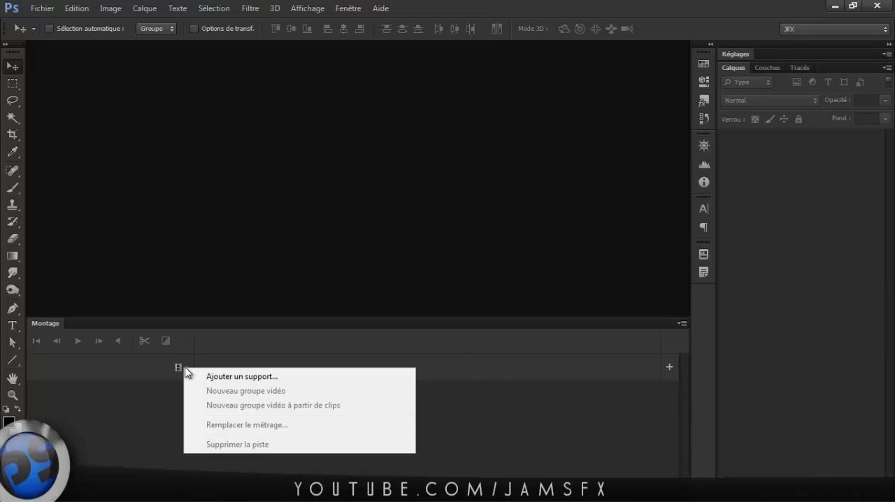
pyautogui.click(245, 374)
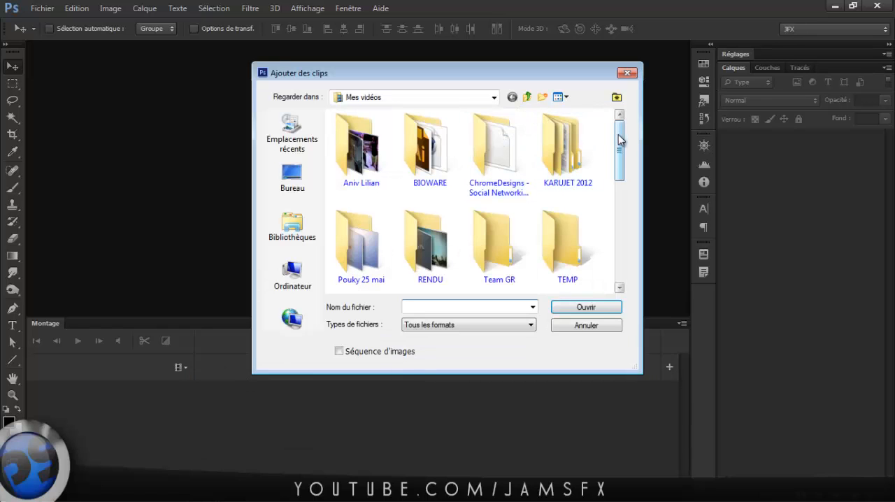
pyautogui.moveTo(621, 146); pyautogui.dragTo(621, 172)
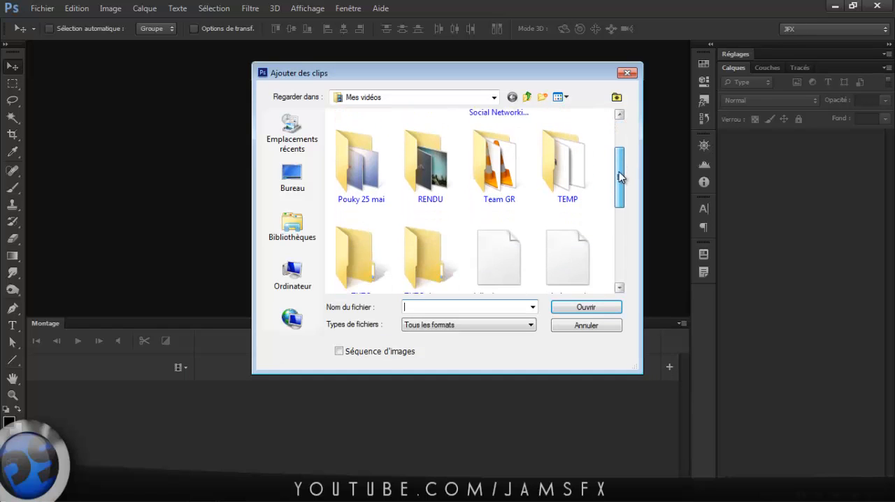
pyautogui.doubleClick(420, 196)
pyautogui.moveTo(617, 141); pyautogui.dragTo(612, 234)
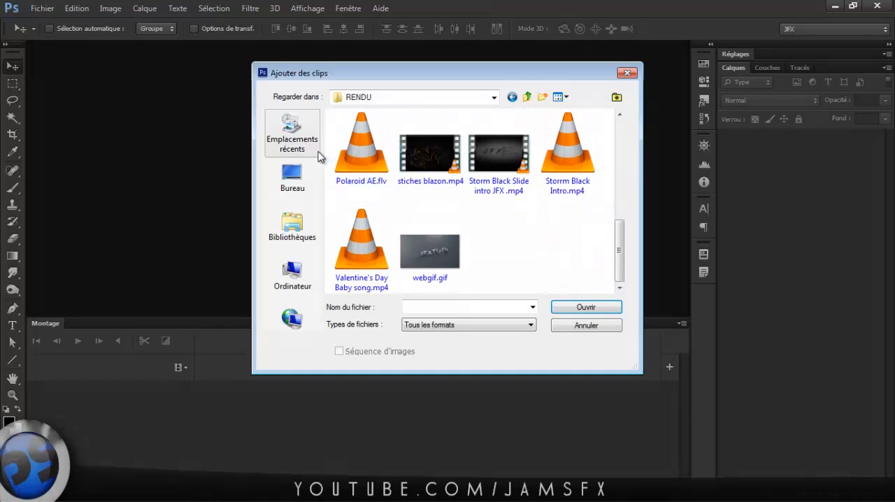
pyautogui.press('BackSpace')
# Import the evolution_pub movie from the Mes vidéos folder as a clip on the timeline.
pyautogui.scroll(-5, 497, 218)
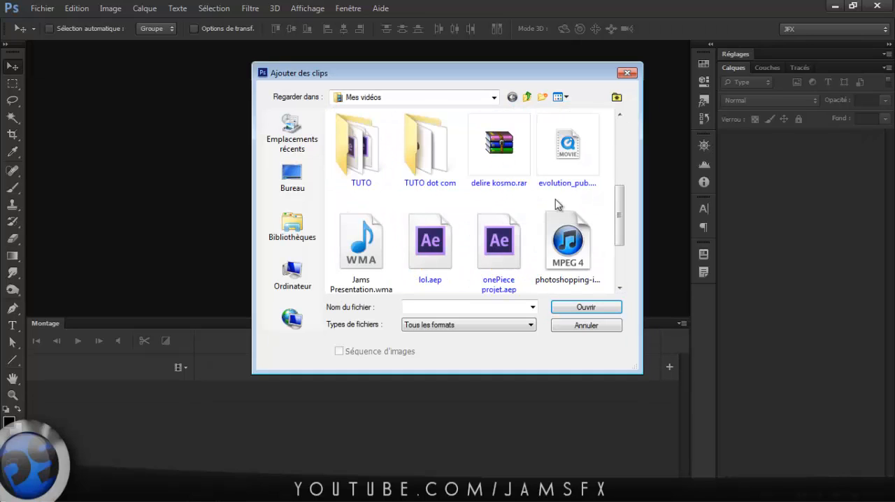
pyautogui.scroll(2, 622, 238)
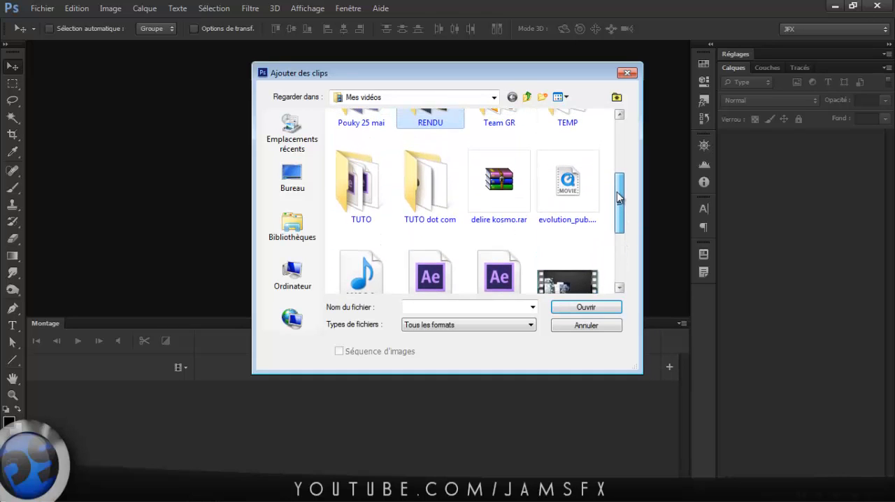
pyautogui.click(567, 183)
pyautogui.click(587, 308)
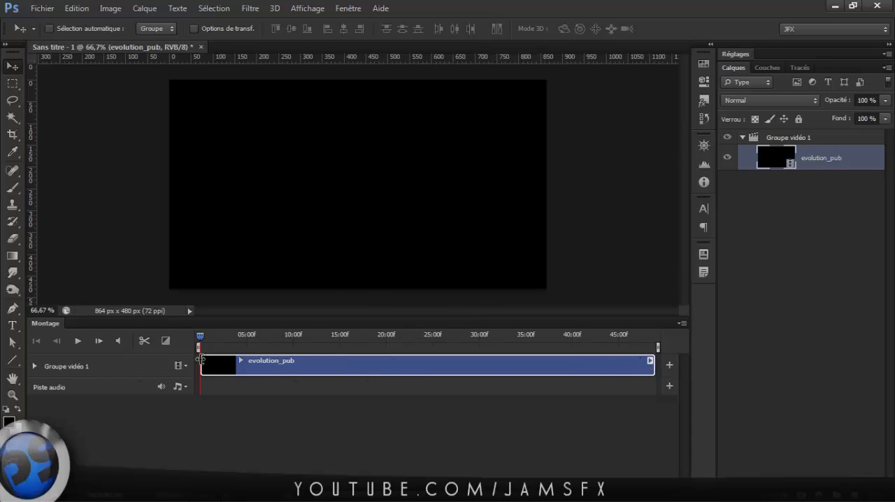
# Trim the evolution_pub clip at its start and end, leaving about 27 seconds.
pyautogui.moveTo(200, 360); pyautogui.dragTo(329, 365)
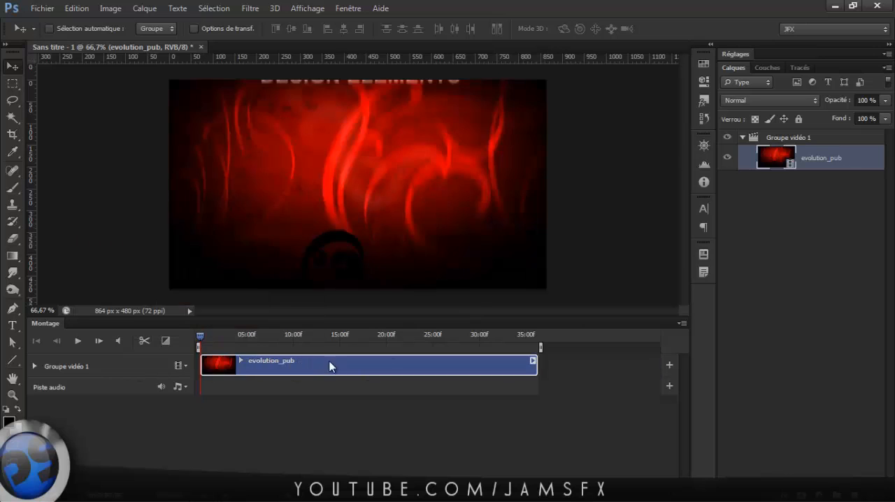
pyautogui.moveTo(538, 361); pyautogui.dragTo(453, 363)
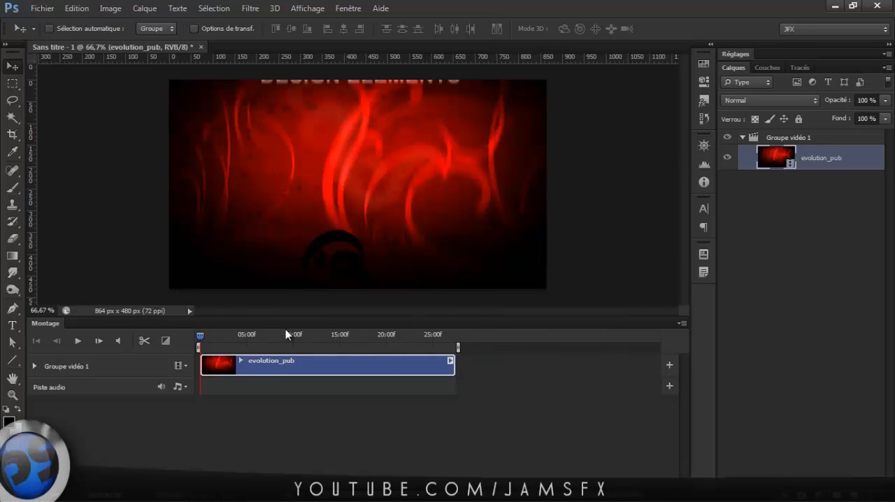
# Take the evolution_pub layer out of Groupe vidéo 1 and delete the emptied group.
pyautogui.moveTo(223, 317); pyautogui.dragTo(224, 359)
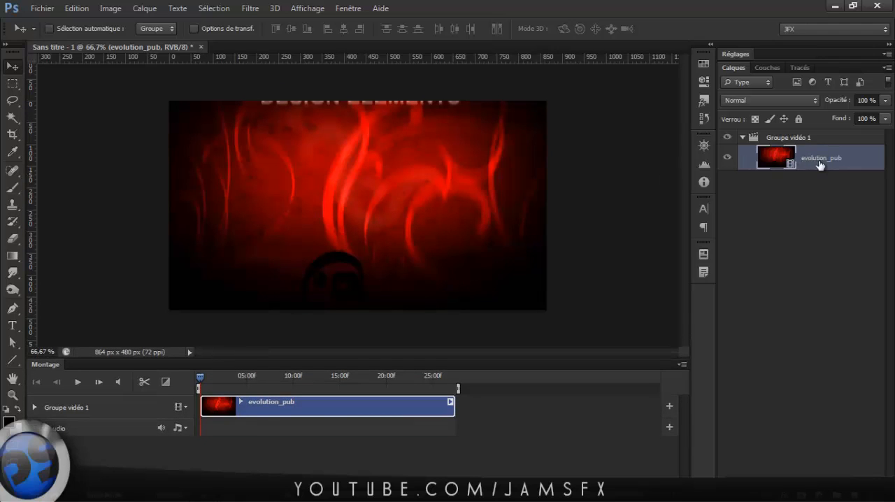
pyautogui.moveTo(818, 160); pyautogui.dragTo(814, 133)
pyautogui.click(787, 164)
pyautogui.press('Delete')
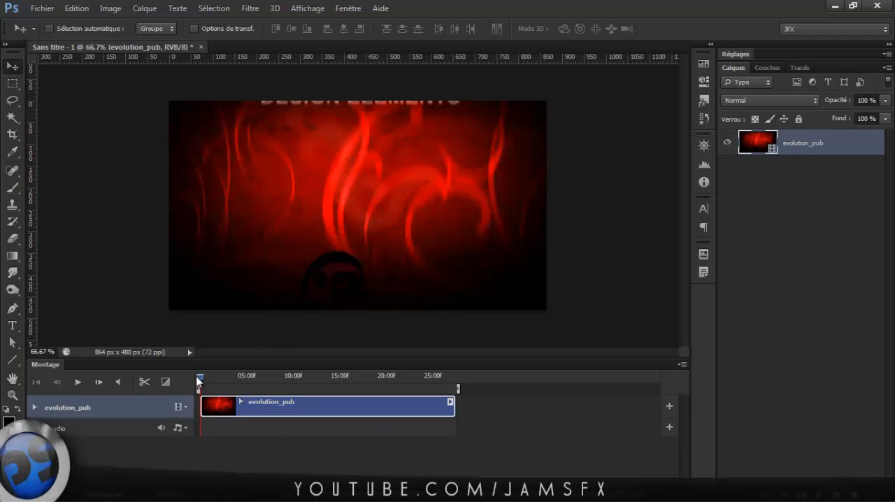
# Expand the evolution_pub track's properties and set a Position keyframe at about 3.5 seconds.
pyautogui.click(34, 408)
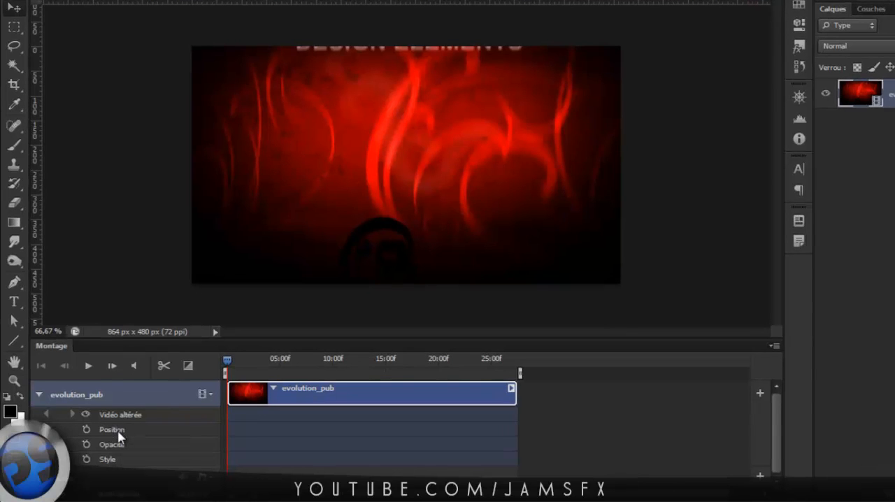
pyautogui.moveTo(228, 365); pyautogui.dragTo(262, 364)
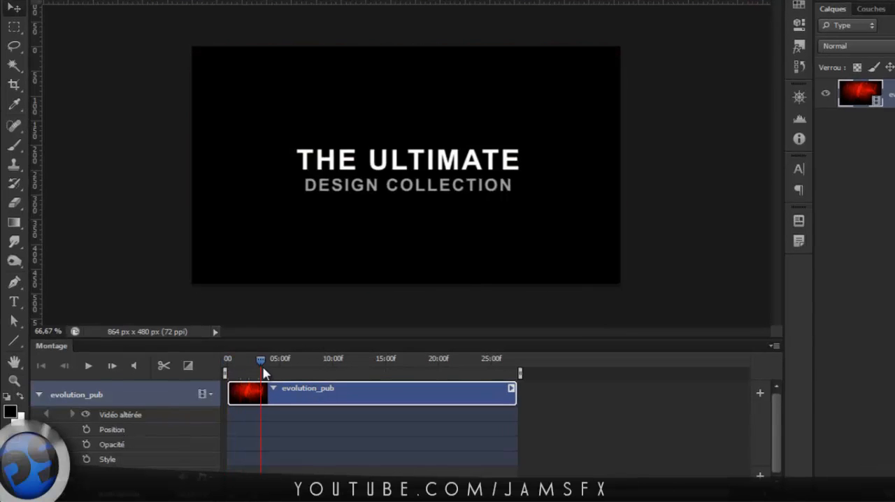
pyautogui.click(85, 429)
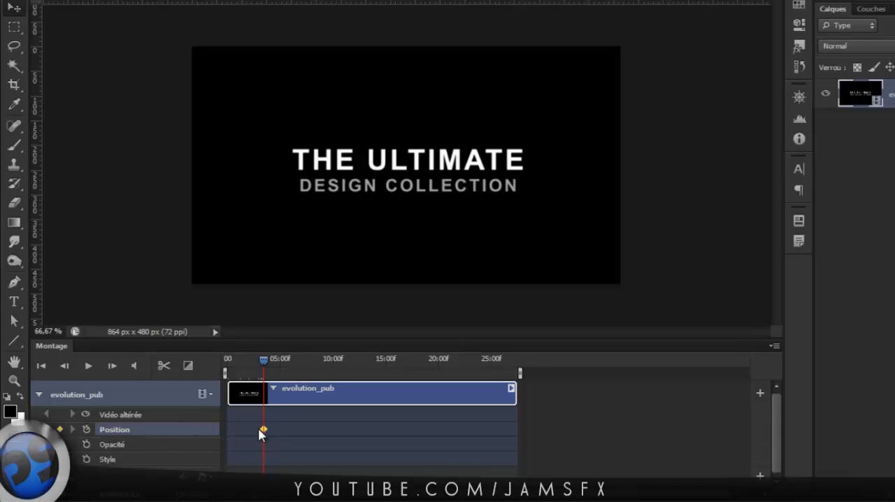
# Move the playhead to about 7 seconds and view the interpolation options of the Position keyframe.
pyautogui.click(267, 361)
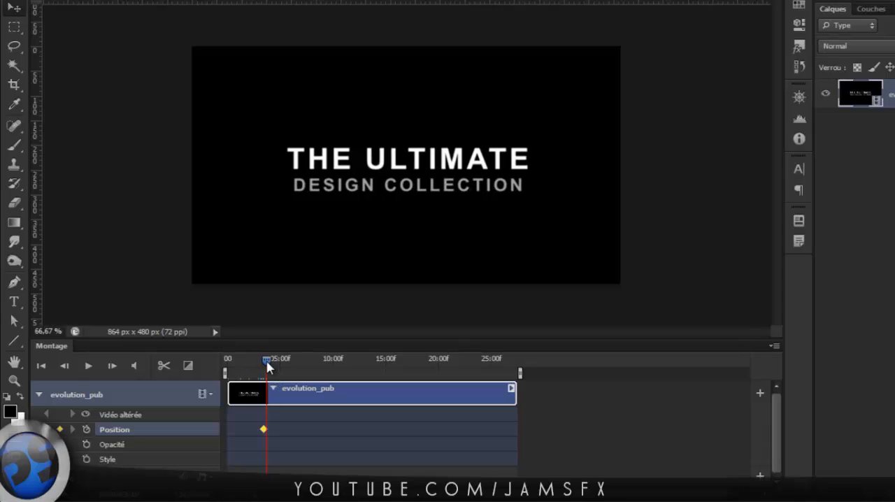
pyautogui.moveTo(267, 367); pyautogui.dragTo(300, 362)
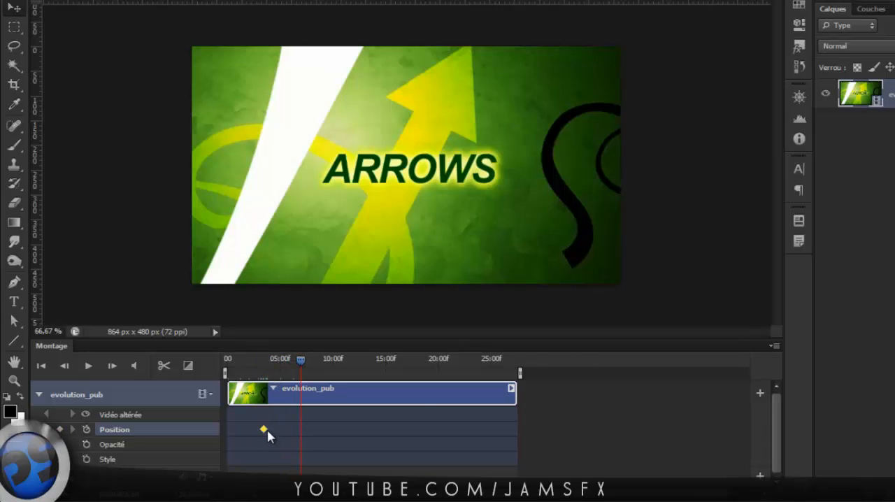
pyautogui.rightClick(265, 429)
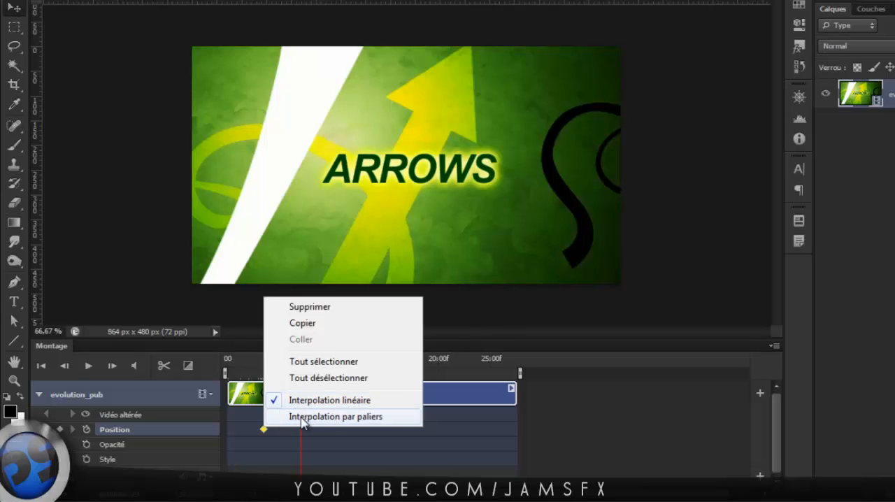
pyautogui.click(339, 435)
# Shift the video about 175 px right and 25 px down at about 8 seconds for a second Position keyframe, and scrub through the motion.
pyautogui.moveTo(307, 361); pyautogui.dragTo(312, 364)
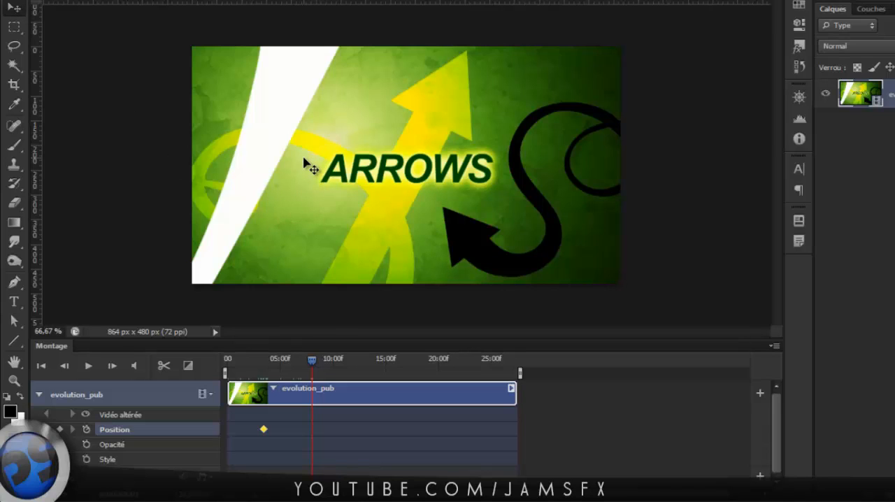
pyautogui.moveTo(303, 159); pyautogui.dragTo(388, 167)
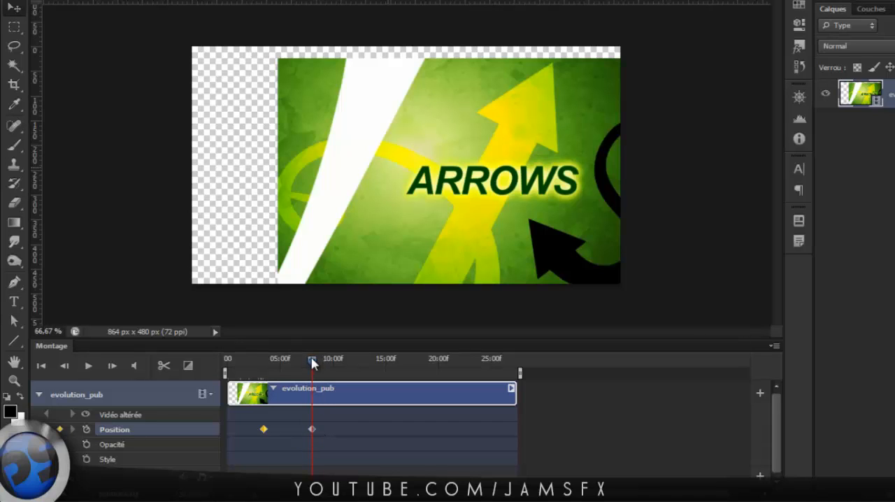
pyautogui.moveTo(312, 362); pyautogui.dragTo(292, 380)
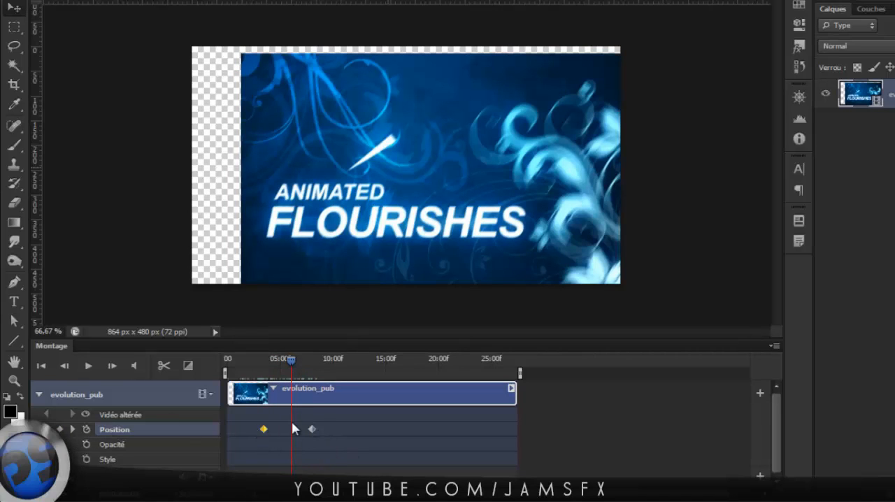
# Delete both Position keyframes and move the video back so it fills the canvas.
pyautogui.click(355, 427)
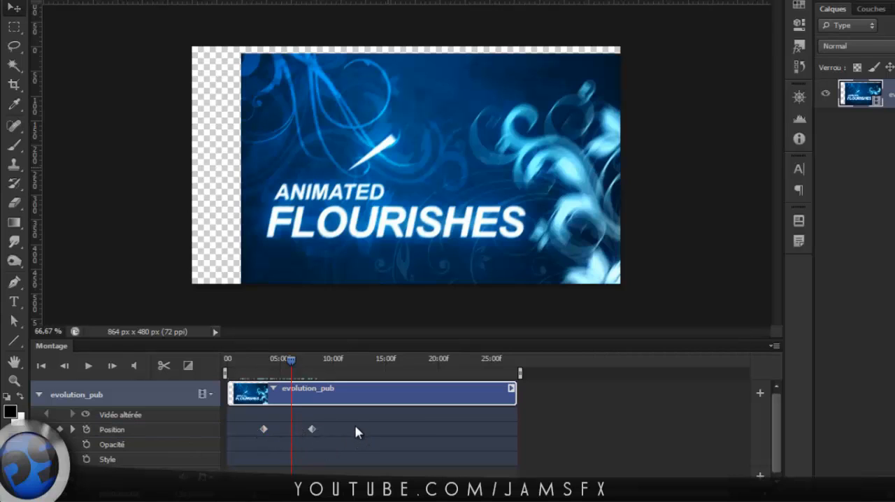
pyautogui.click(262, 428)
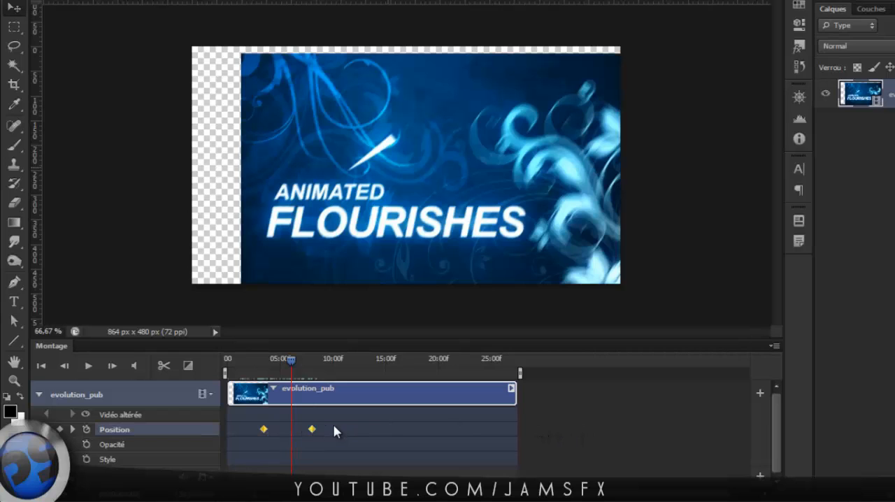
pyautogui.press('Delete')
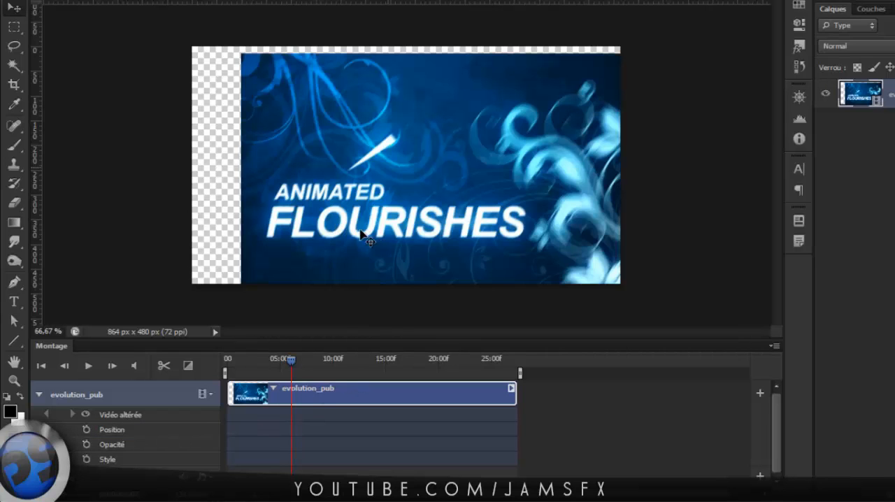
pyautogui.moveTo(366, 230); pyautogui.dragTo(315, 230)
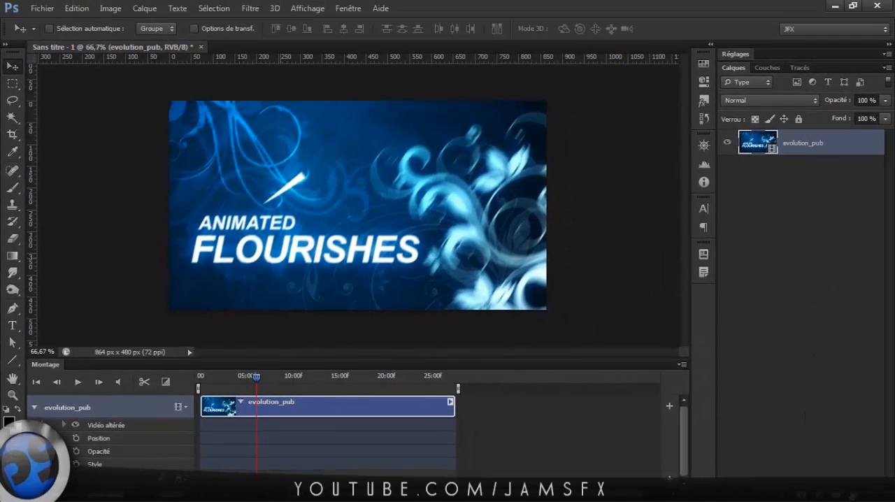
# Create a black-filled layer beneath evolution_pub and extend its clip to the full length of the video.
pyautogui.hotkey('ctrl', 'alt', 'shift', 'n')
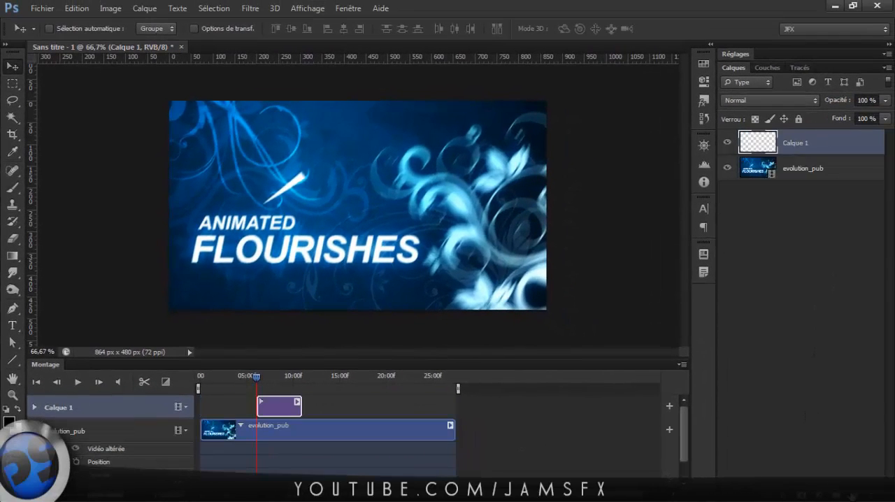
pyautogui.moveTo(804, 146); pyautogui.dragTo(785, 183)
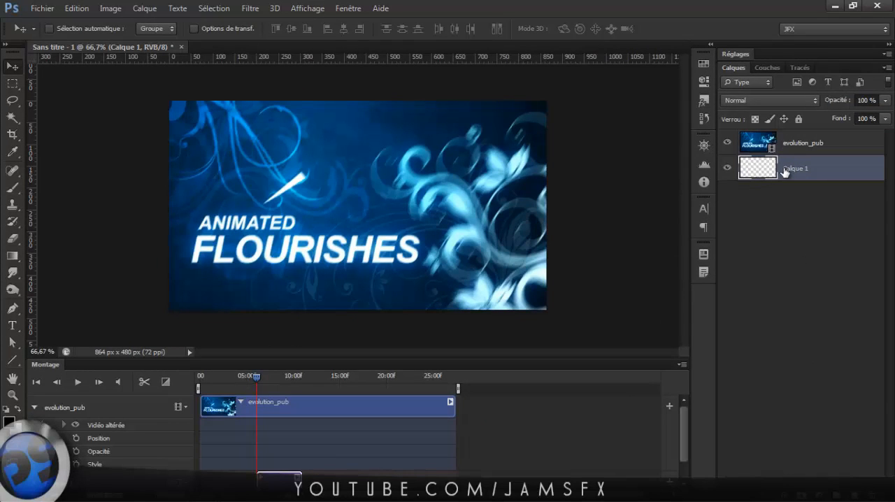
pyautogui.hotkey('alt', 'BackSpace')
pyautogui.moveTo(301, 479); pyautogui.dragTo(455, 479)
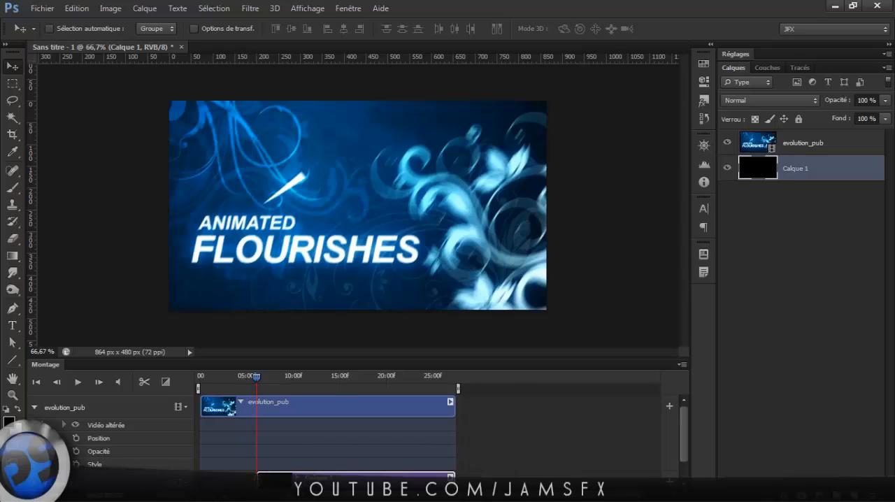
pyautogui.moveTo(258, 479); pyautogui.dragTo(214, 473)
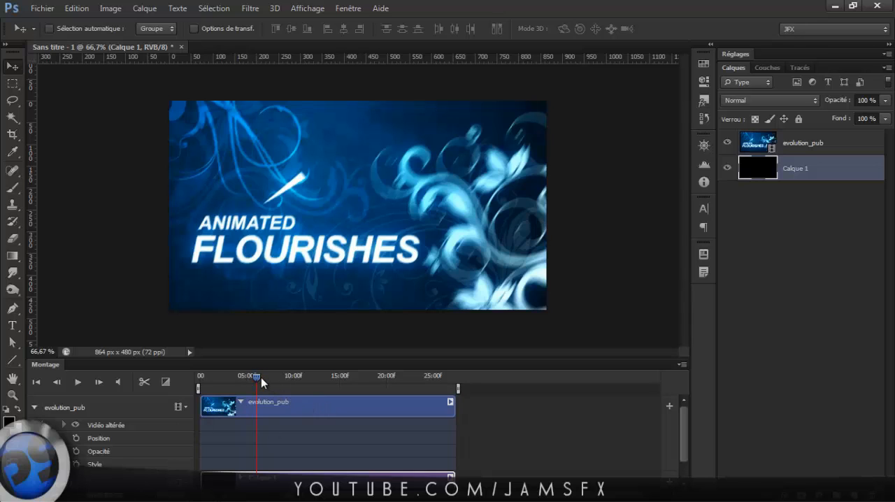
# Animate evolution_pub's opacity from 100% at about 8 seconds to 0% at about 14 seconds.
pyautogui.click(311, 407)
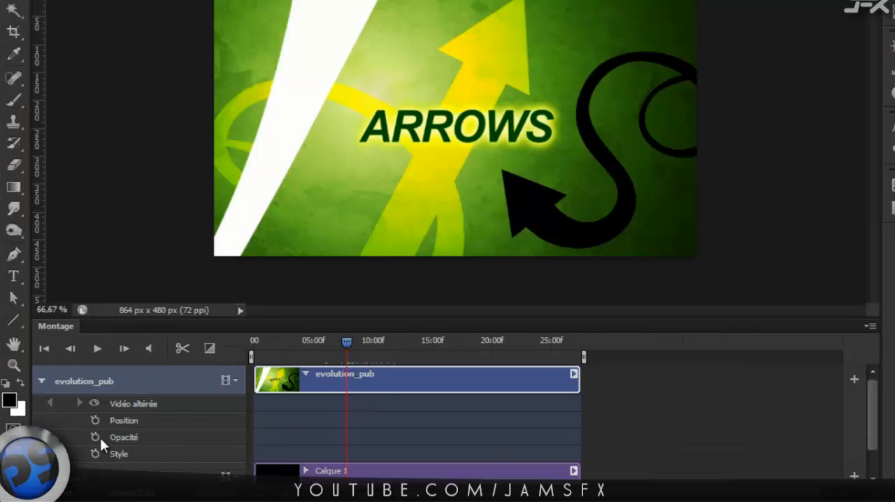
pyautogui.click(95, 437)
pyautogui.moveTo(351, 341); pyautogui.dragTo(425, 346)
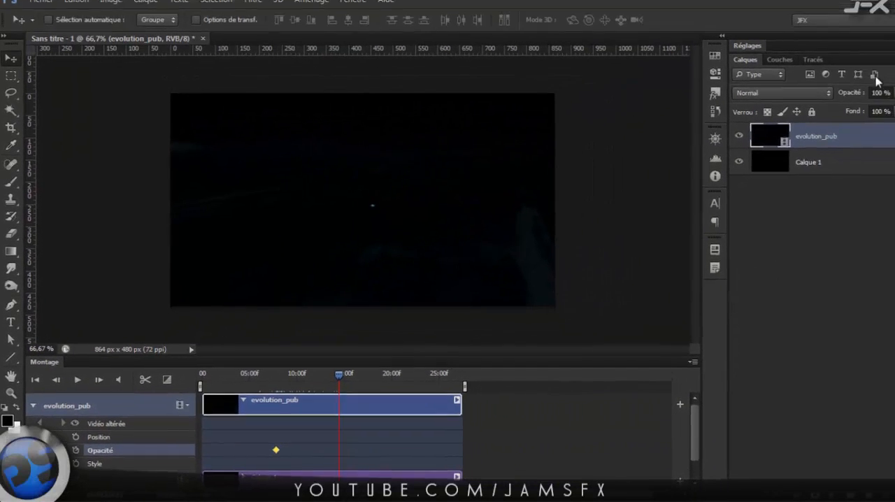
pyautogui.moveTo(866, 102); pyautogui.dragTo(832, 105)
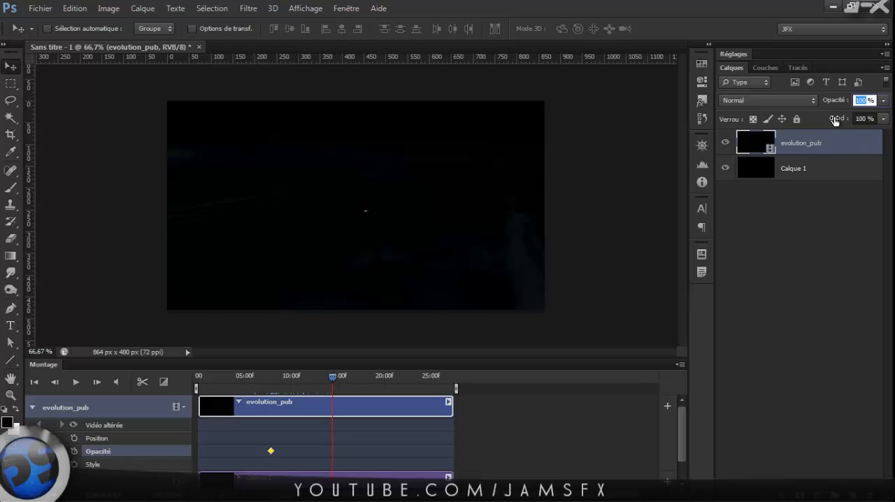
pyautogui.write('0')
pyautogui.press('Return')
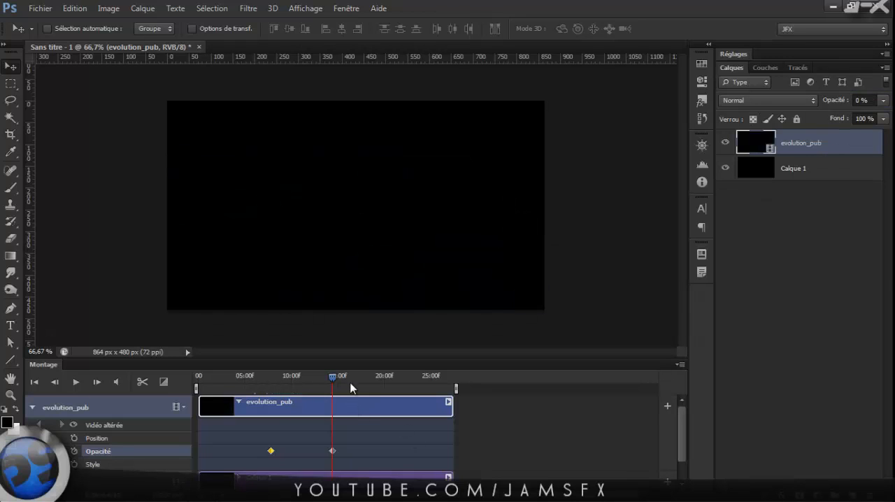
# Shift the first opacity keyframe to about 11 seconds and scrub through the shortened fade.
pyautogui.moveTo(272, 451); pyautogui.dragTo(299, 450)
pyautogui.moveTo(332, 379)
pyautogui.mouseDown()
pyautogui.moveTo(271, 384)
pyautogui.moveTo(327, 396)
pyautogui.mouseUp()
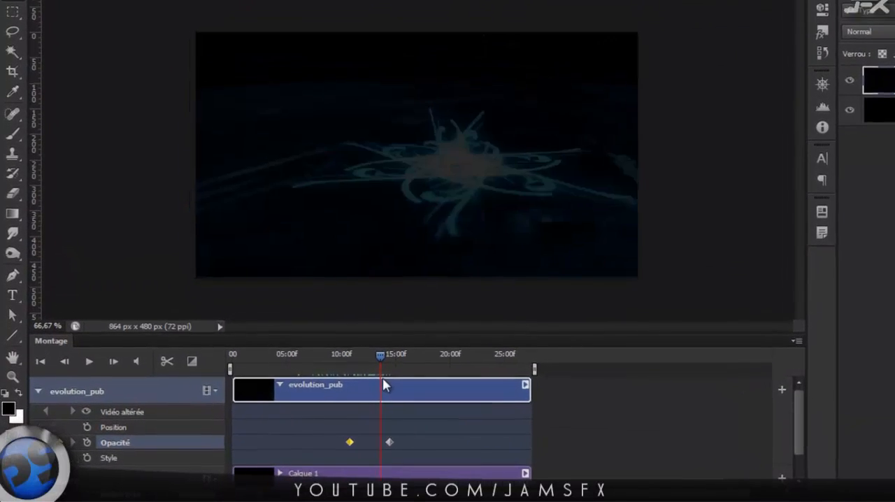
pyautogui.moveTo(382, 378); pyautogui.dragTo(410, 390)
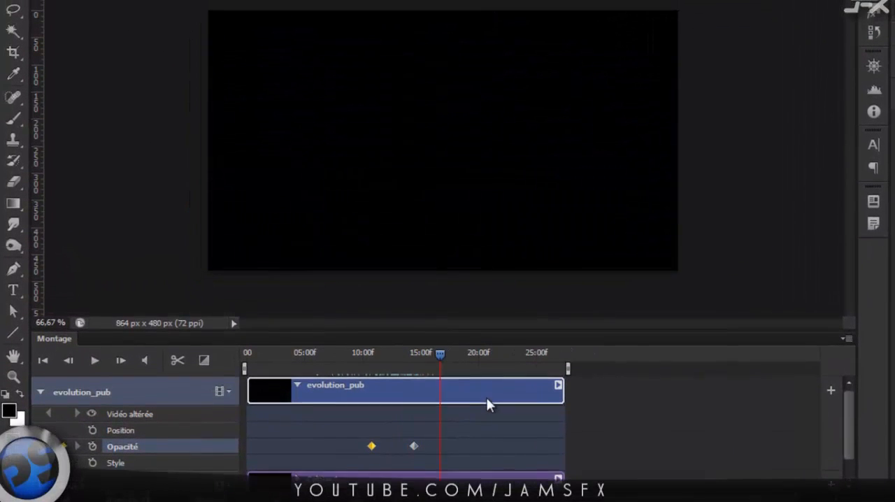
pyautogui.moveTo(487, 404); pyautogui.dragTo(391, 411)
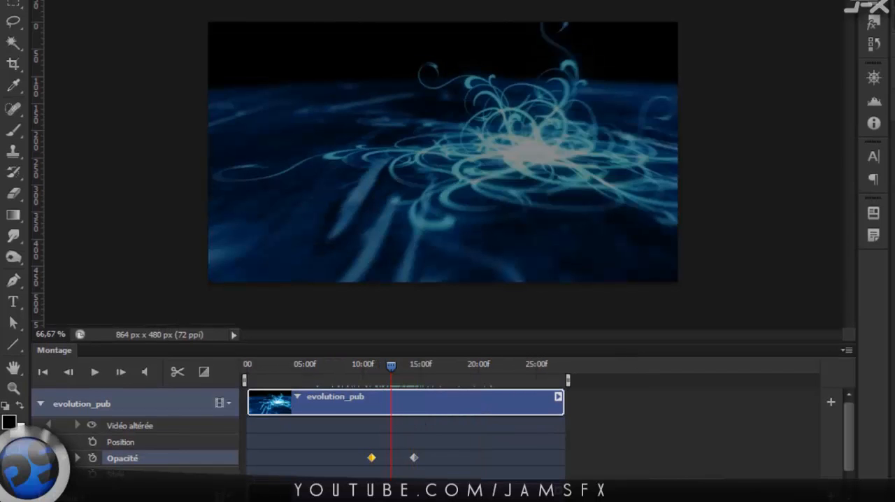
# Invert the black background layer Calque 1 to white.
pyautogui.click(880, 144)
pyautogui.hotkey('ctrl', 'i')
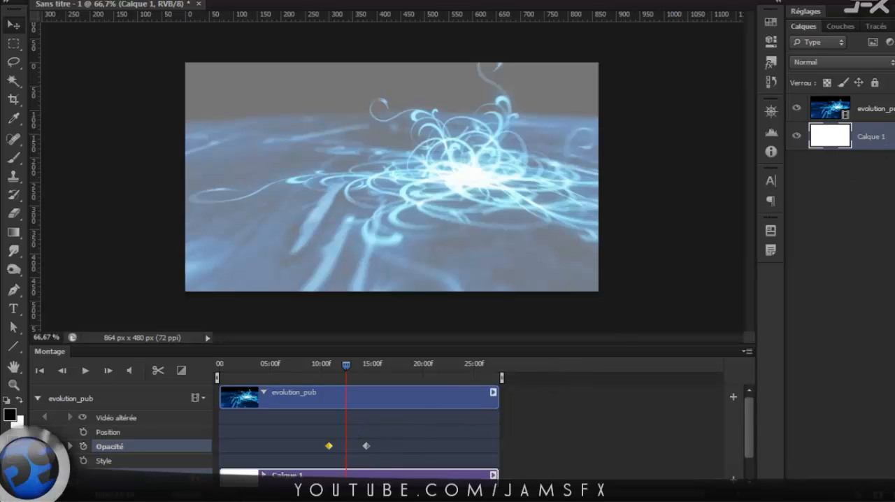
# Delete both opacity keyframes of evolution_pub and the white layer Calque 1.
pyautogui.click(381, 448)
pyautogui.moveTo(365, 458); pyautogui.dragTo(323, 462)
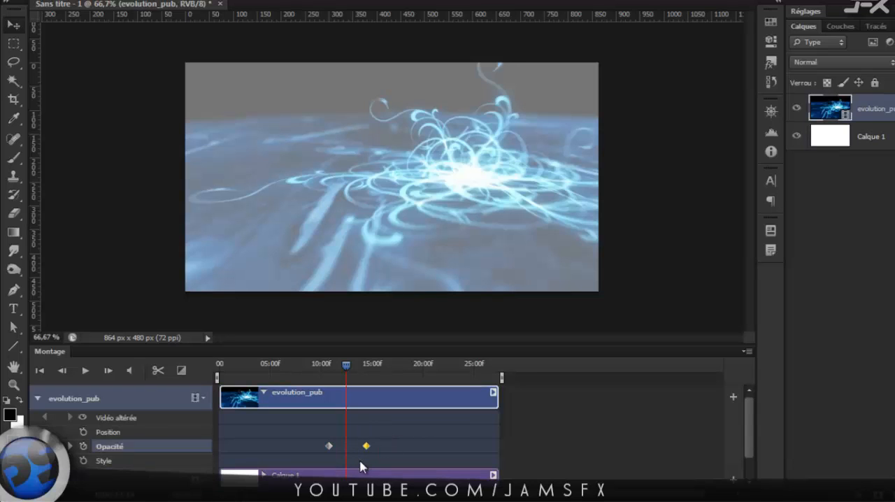
pyautogui.press('Delete')
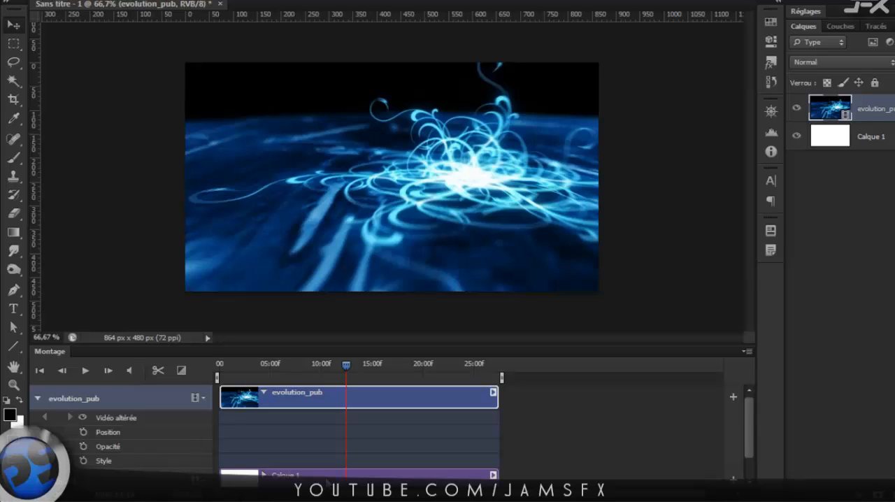
pyautogui.click(326, 478)
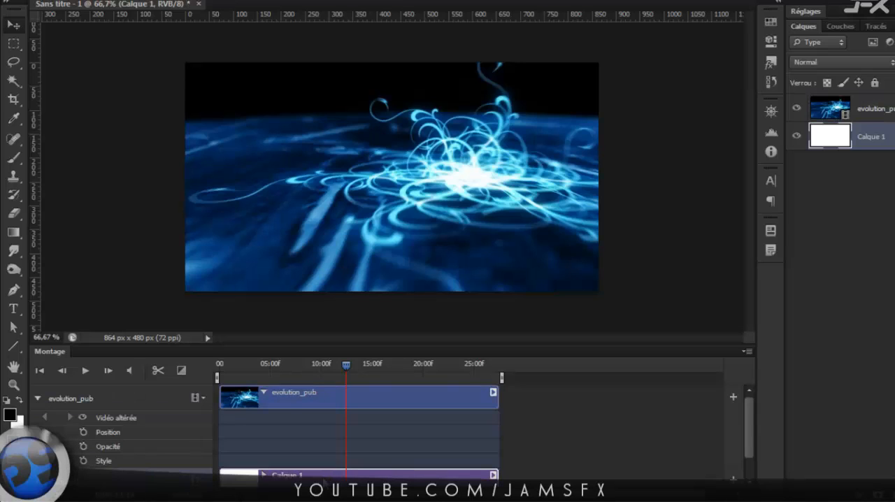
pyautogui.press('Delete')
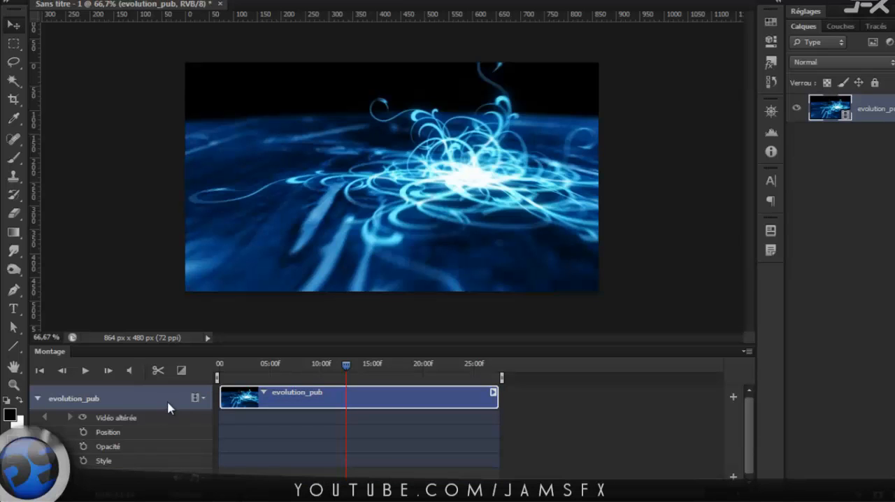
# Add a text layer reading TUTO above evolution_pub at about 12 seconds on the timeline.
pyautogui.click(879, 160)
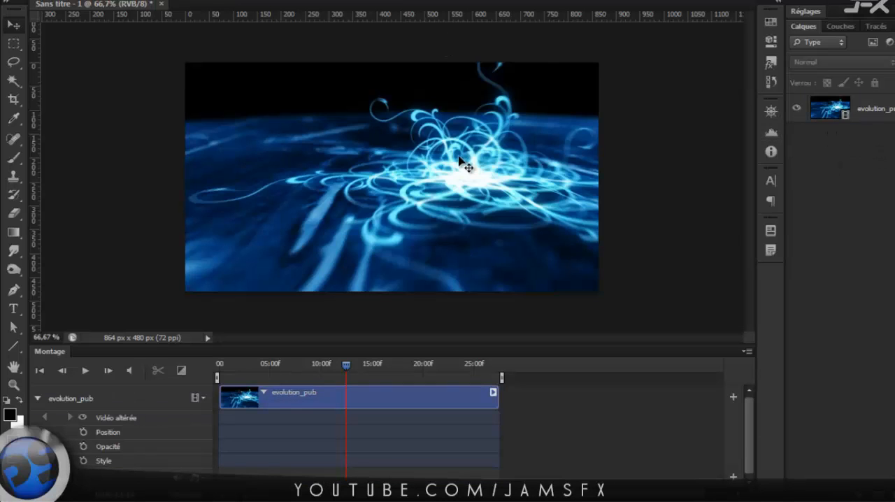
pyautogui.press('t')
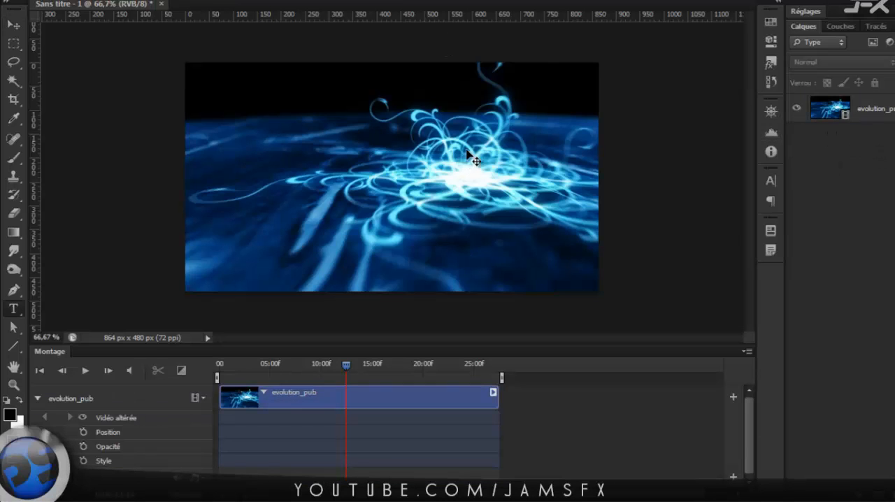
pyautogui.click(431, 166)
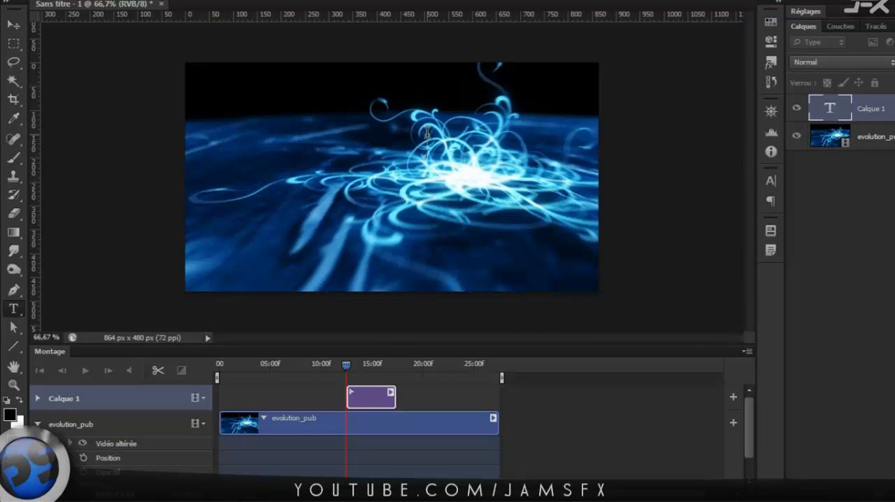
pyautogui.write('TUTO')
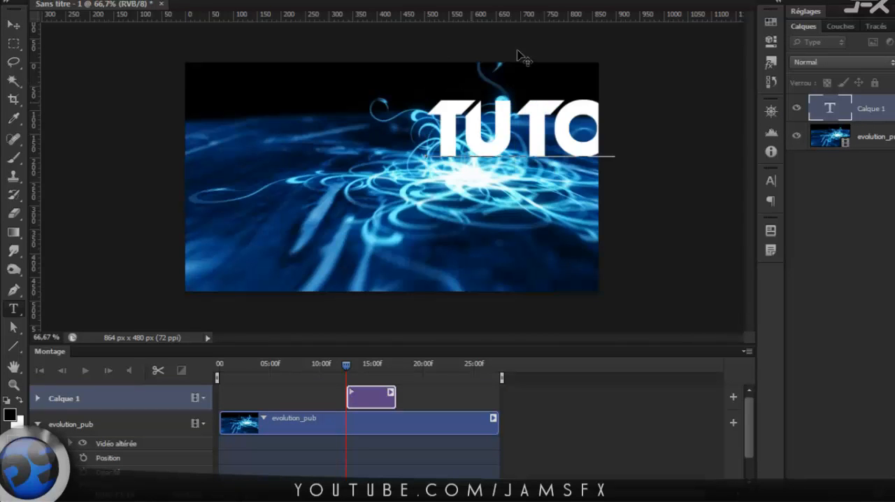
pyautogui.click(635, 1)
pyautogui.press('v')
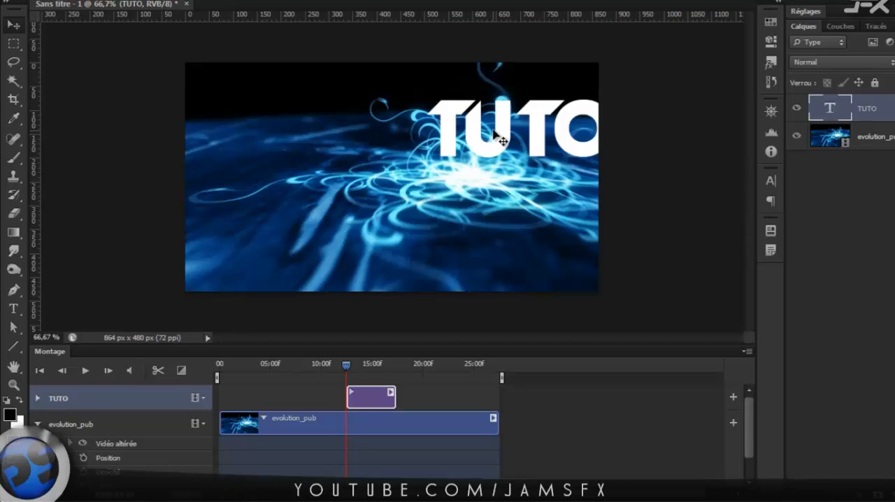
# Move the TUTO text toward the centre-left of the frame and change its wording to JFXTUTS.
pyautogui.moveTo(444, 138); pyautogui.dragTo(273, 190)
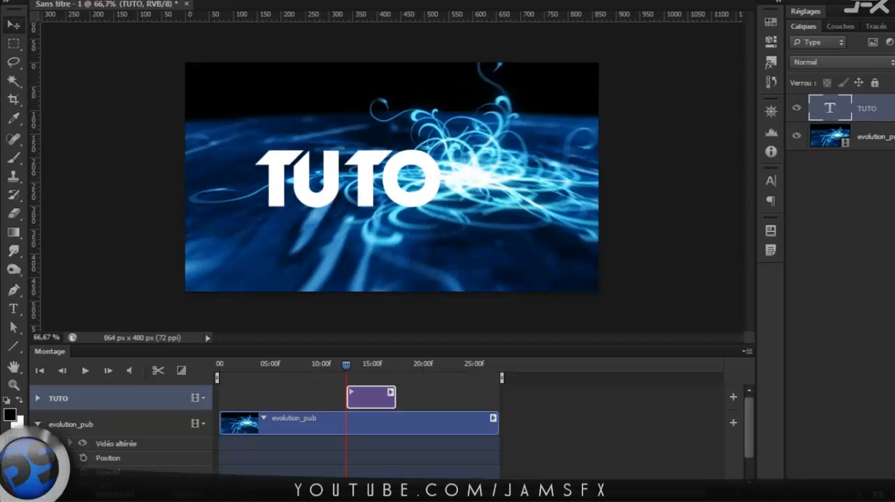
pyautogui.doubleClick(830, 111)
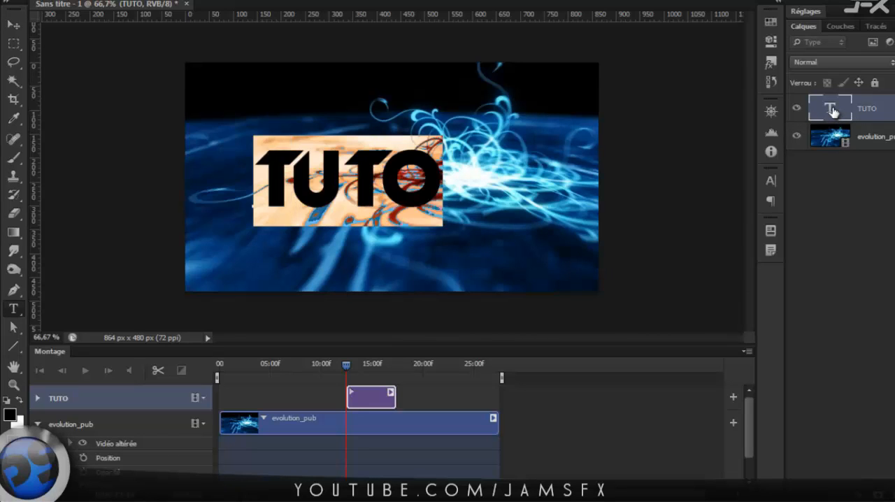
pyautogui.write('JFX')
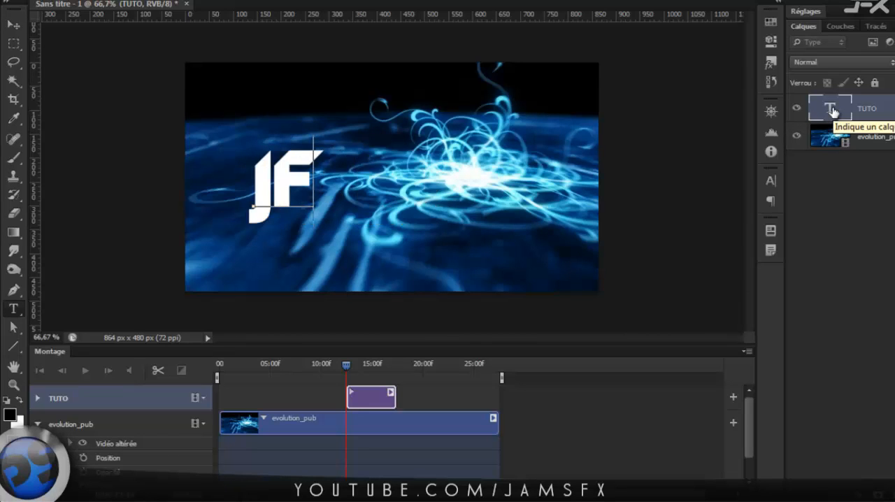
pyautogui.write('TUTS')
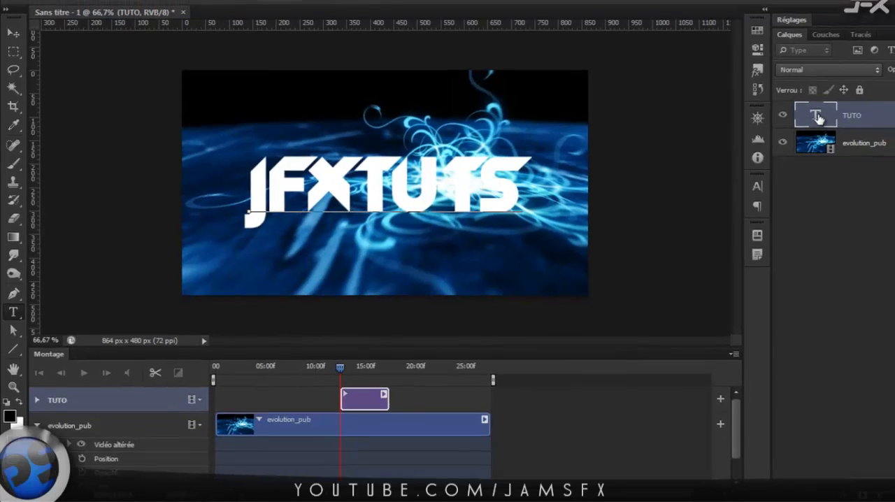
# Recolour the whole JFXTUTS text to near-black 0c0c0c and commit the text edit.
pyautogui.moveTo(534, 167); pyautogui.dragTo(149, 181)
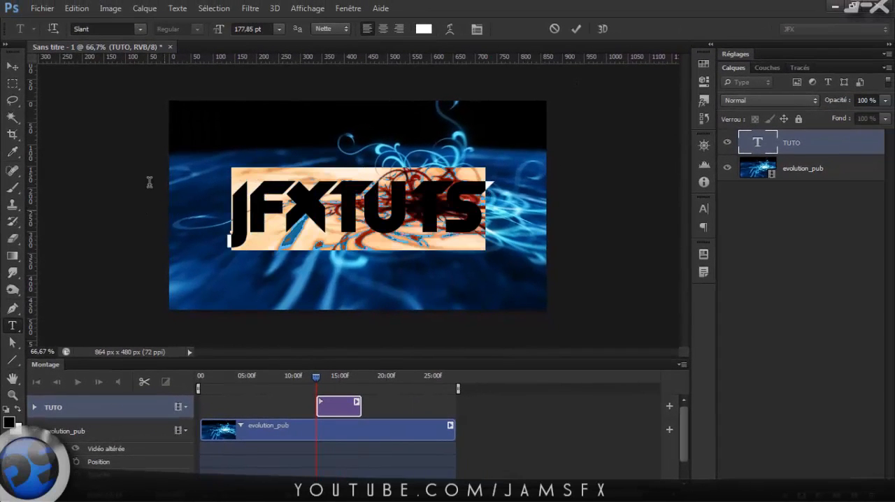
pyautogui.click(423, 29)
pyautogui.moveTo(495, 224)
pyautogui.mouseDown()
pyautogui.moveTo(493, 325)
pyautogui.moveTo(493, 299)
pyautogui.mouseUp()
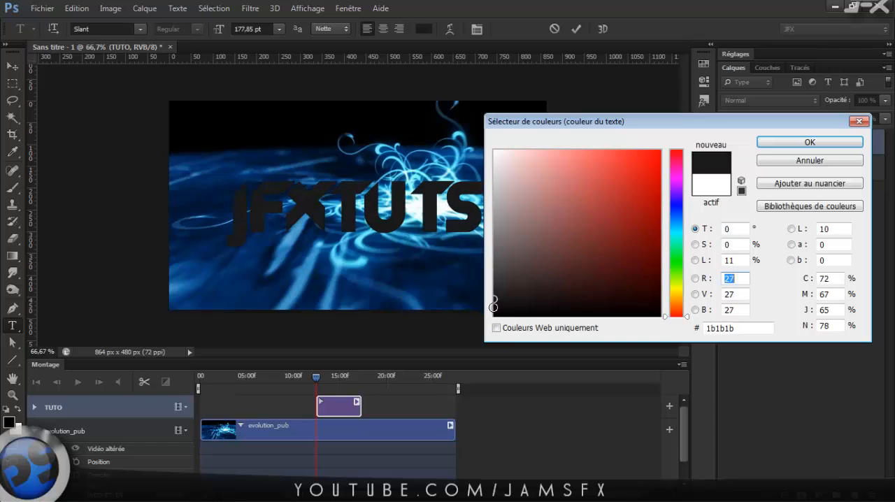
pyautogui.click(493, 308)
pyautogui.click(493, 309)
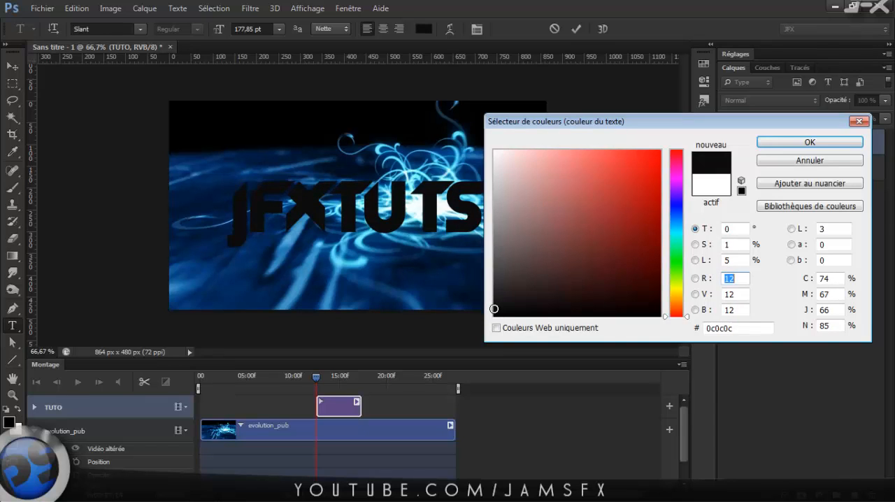
pyautogui.press('Return')
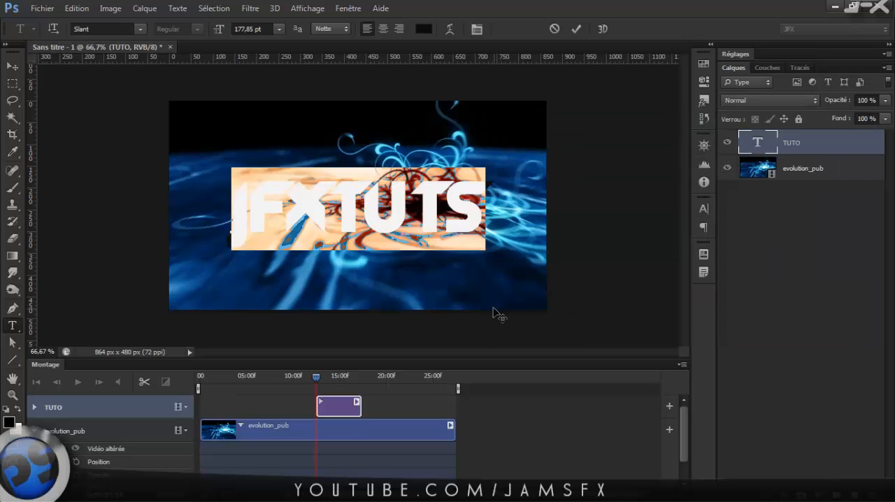
pyautogui.click(576, 28)
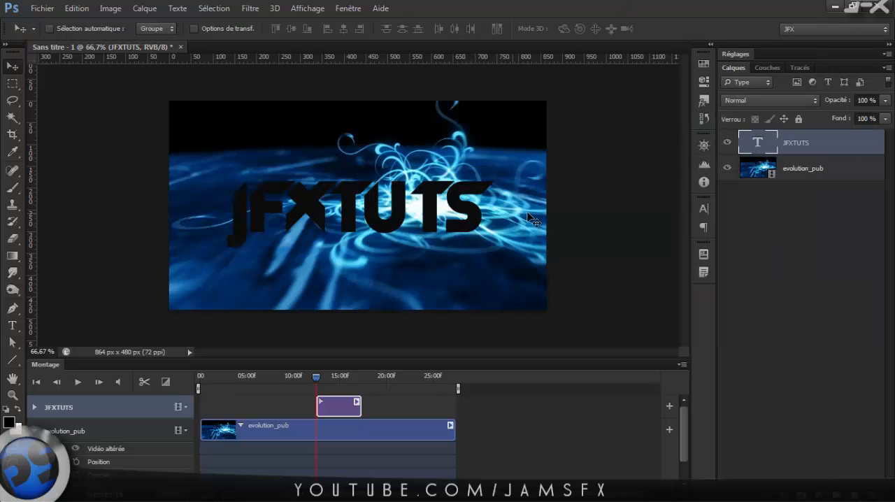
# Move the JFXTUTS clip to begin at about 5 seconds on the timeline and place the playhead at about 6.5 seconds.
pyautogui.moveTo(335, 406); pyautogui.dragTo(241, 406)
pyautogui.moveTo(223, 497); pyautogui.dragTo(229, 499)
pyautogui.moveTo(307, 494); pyautogui.dragTo(295, 494)
pyautogui.moveTo(272, 383); pyautogui.dragTo(262, 378)
pyautogui.moveTo(308, 412); pyautogui.dragTo(364, 412)
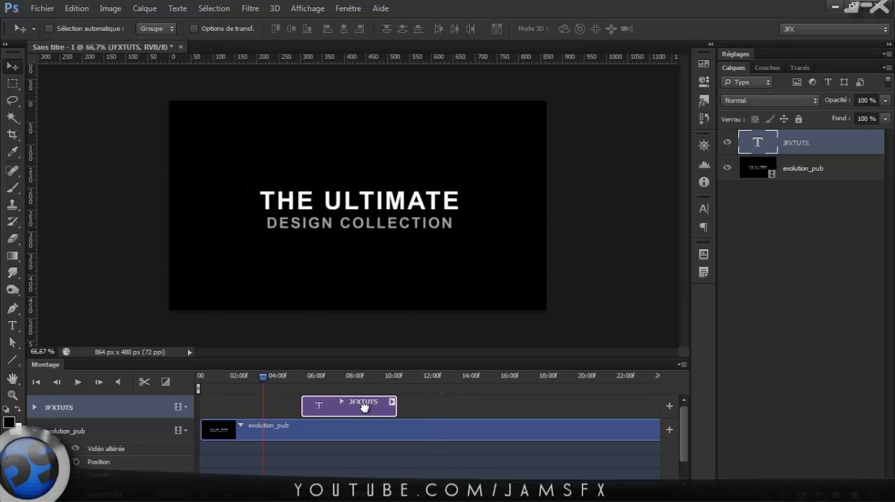
pyautogui.click(328, 375)
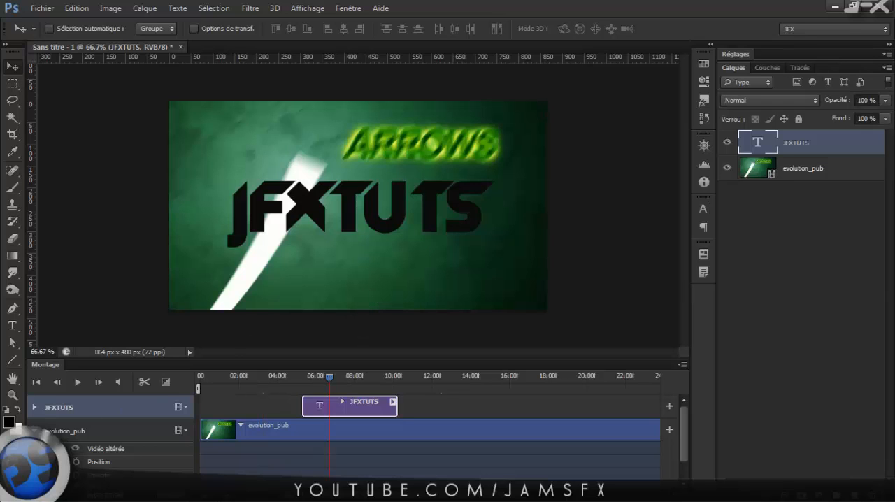
# Collapse the evolution_pub track, expand the JFXTUTS animation properties in an enlarged timeline, and select the JFXTUTS layer.
pyautogui.click(36, 433)
pyautogui.click(34, 430)
pyautogui.click(34, 407)
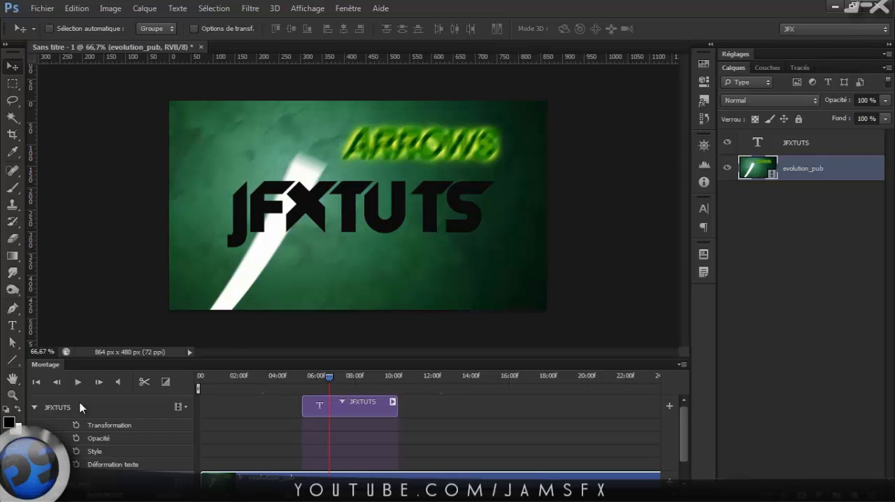
pyautogui.moveTo(248, 332); pyautogui.dragTo(252, 316)
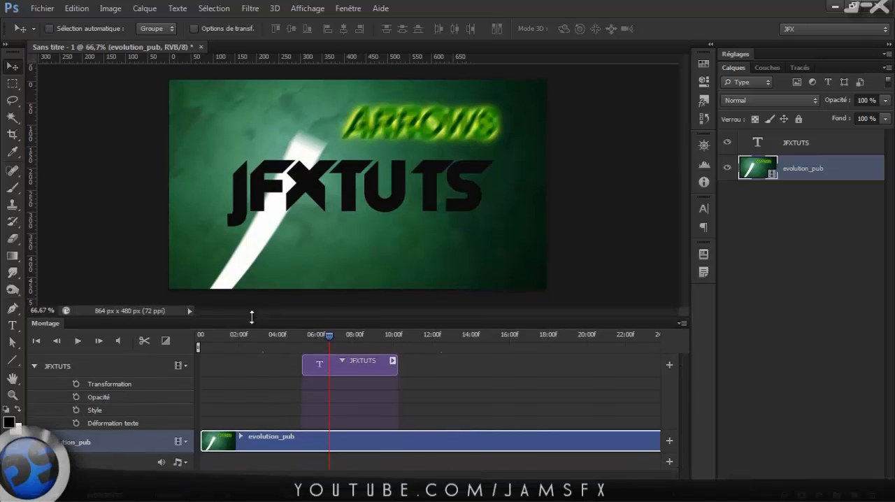
pyautogui.hotkey('ctrl', '0')
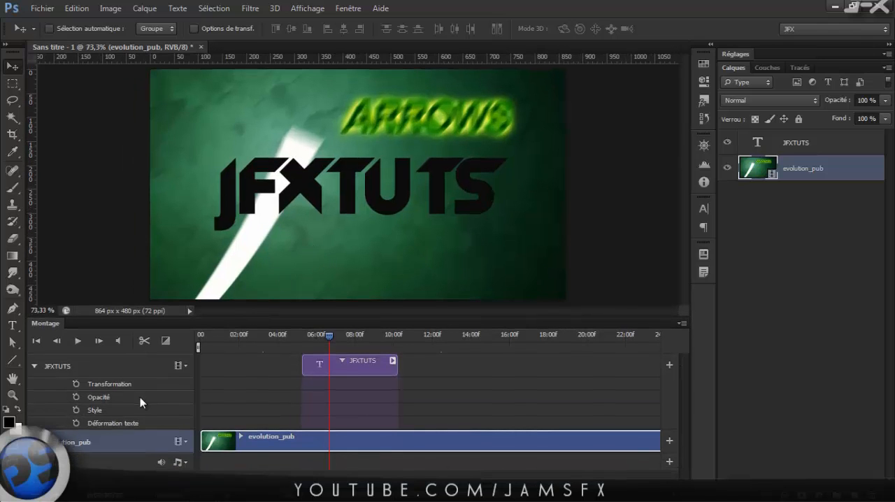
pyautogui.click(802, 142)
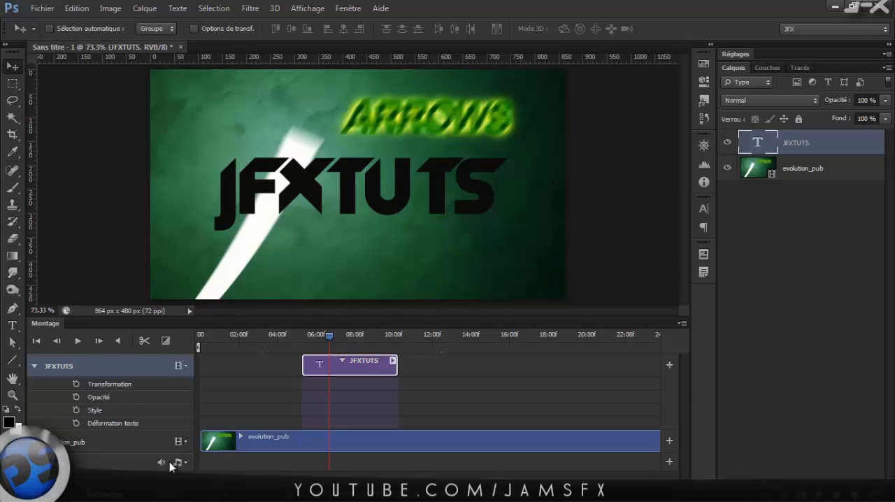
# Apply the red-orange gradient preset style with bevel, stroke, gradient overlay and drop shadow to the JFXTUTS layer.
pyautogui.doubleClick(842, 144)
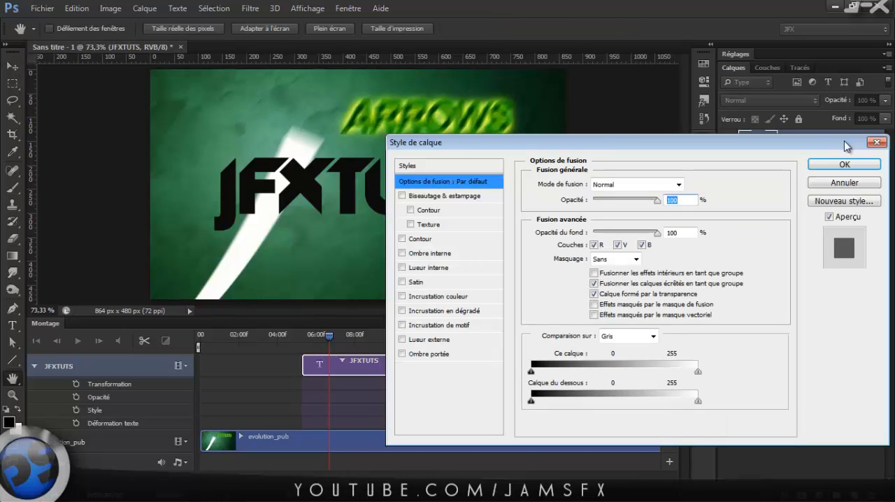
pyautogui.click(456, 167)
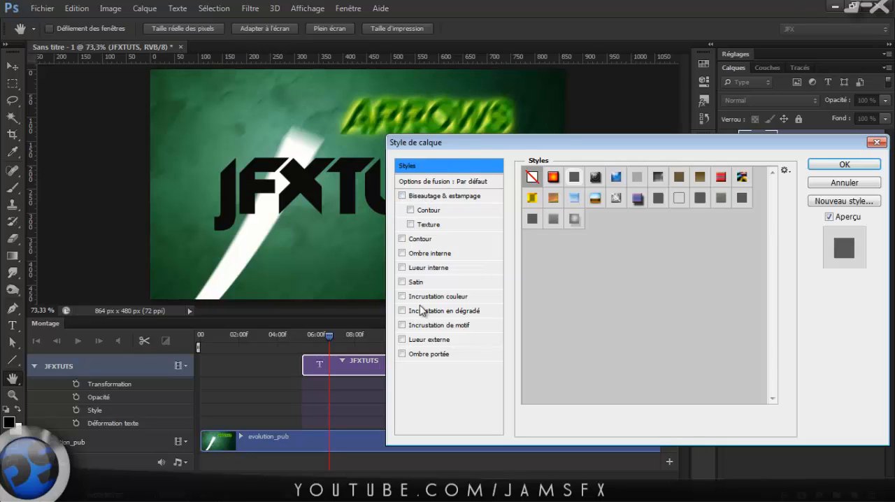
pyautogui.click(402, 355)
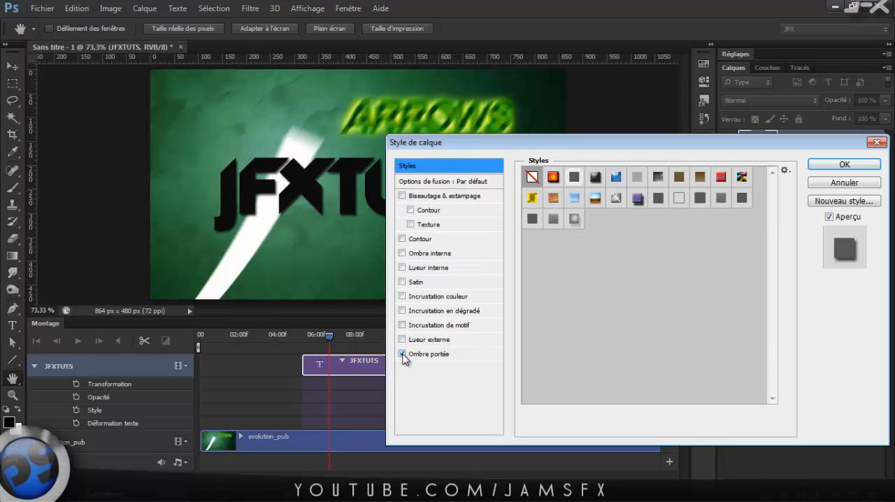
pyautogui.click(402, 354)
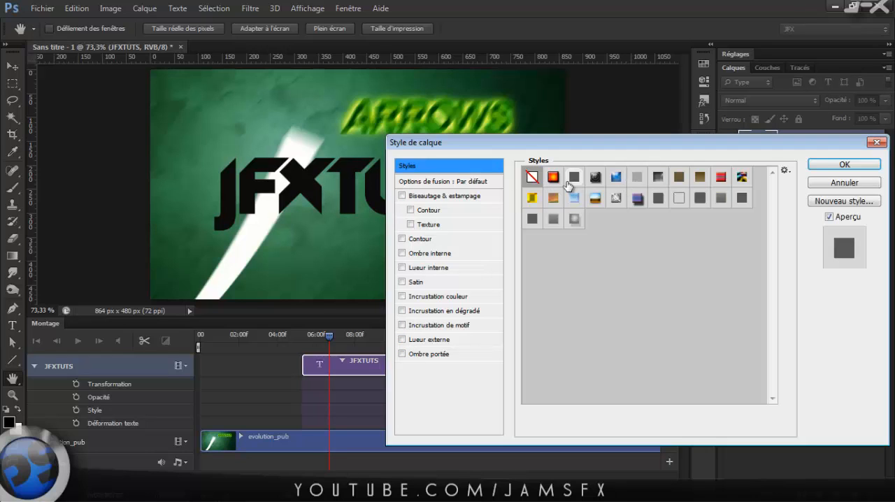
pyautogui.click(553, 178)
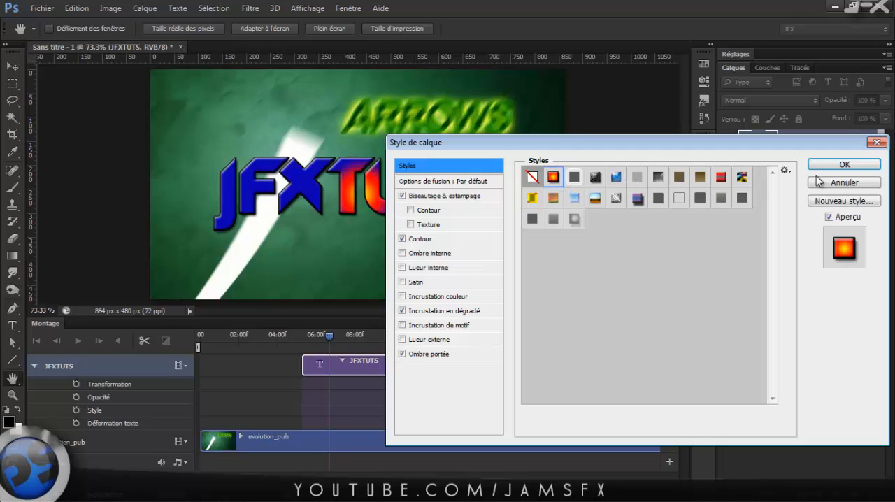
pyautogui.click(844, 168)
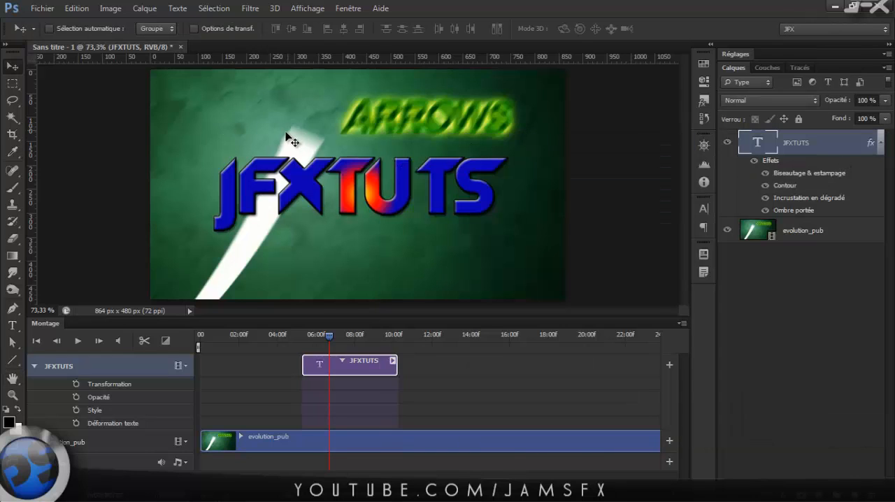
# Animate the JFXTUTS style with keyframes: effects shown at about 6.5 seconds and hidden at about 8.5 seconds.
pyautogui.click(754, 161)
pyautogui.click(754, 161)
pyautogui.click(76, 410)
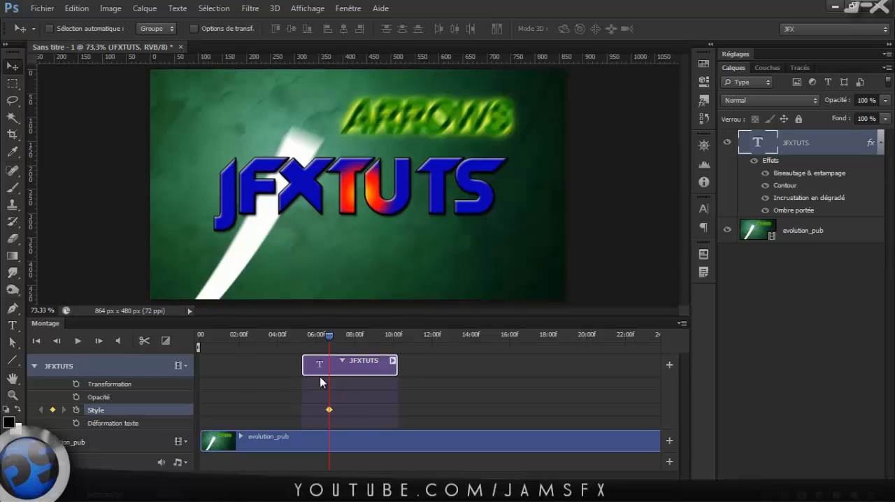
pyautogui.moveTo(334, 336); pyautogui.dragTo(363, 343)
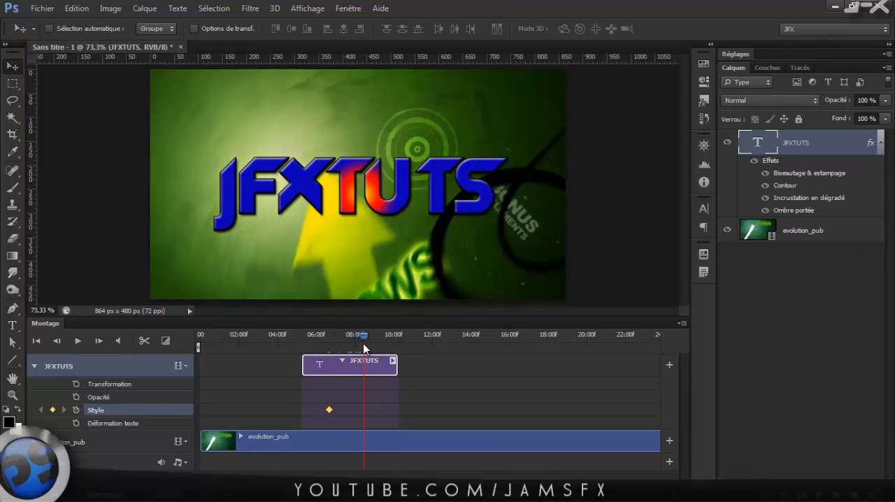
pyautogui.click(754, 162)
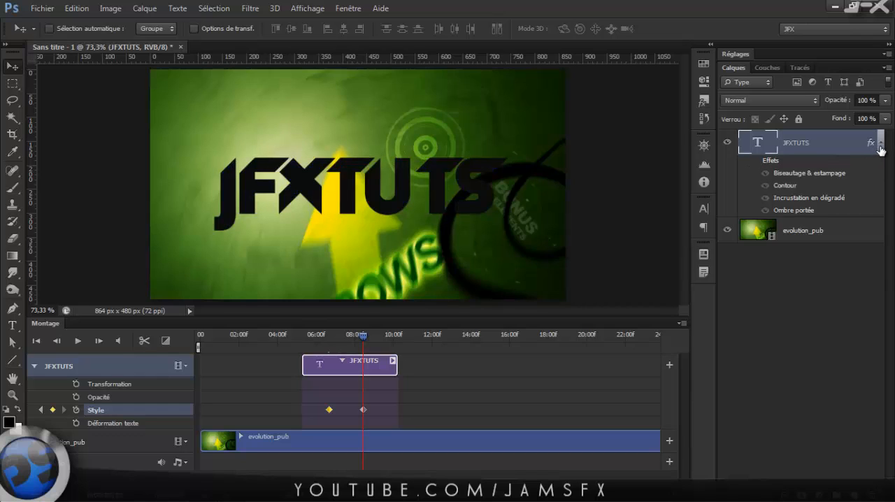
# Apply a 1 s Fondu transition to the start of the JFXTUTS clip.
pyautogui.moveTo(354, 336); pyautogui.dragTo(310, 359)
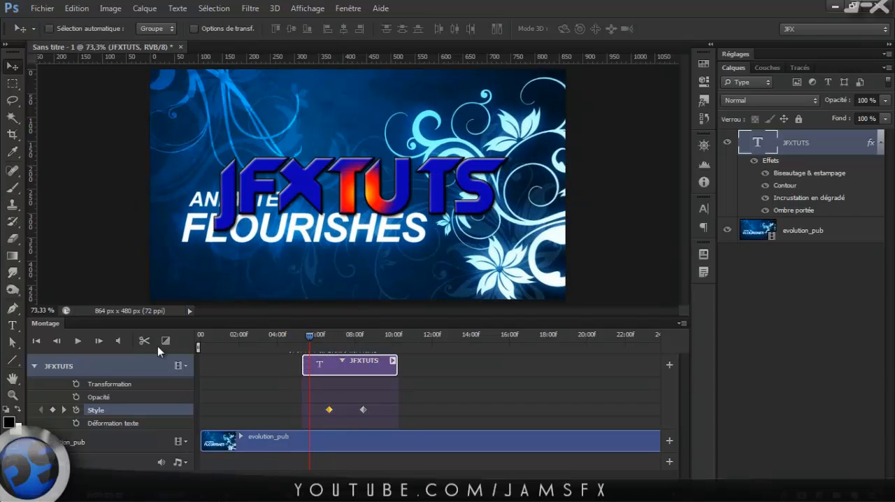
pyautogui.click(165, 341)
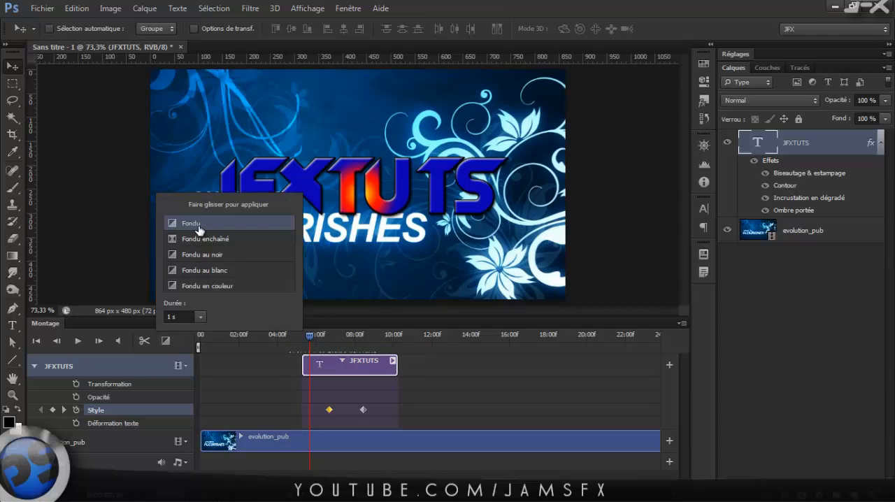
pyautogui.moveTo(199, 224); pyautogui.dragTo(307, 377)
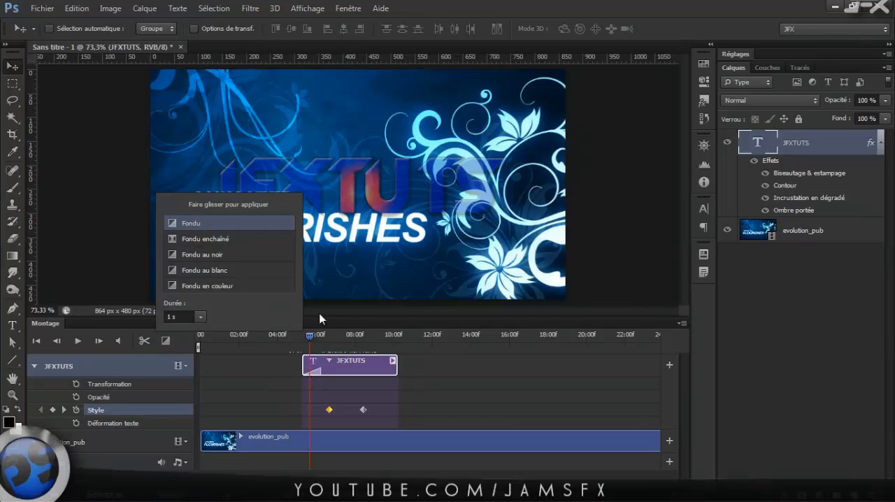
pyautogui.click(329, 299)
# Scrub through the Fondu transition at the start of the JFXTUTS clip and delete it.
pyautogui.moveTo(301, 342); pyautogui.dragTo(322, 363)
pyautogui.click(316, 370)
pyautogui.press('Delete')
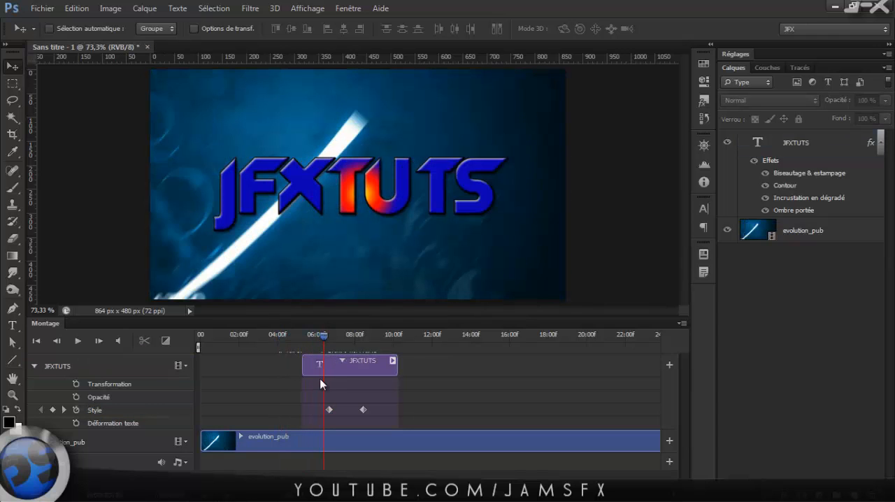
# Add an opacity keyframe of 0 % at the very start of the JFXTUTS clip.
pyautogui.moveTo(324, 334); pyautogui.dragTo(306, 345)
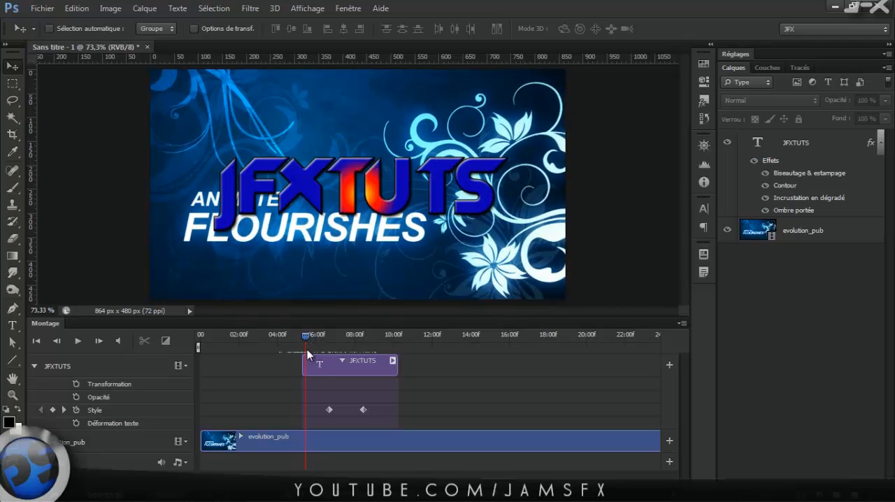
pyautogui.moveTo(304, 340)
pyautogui.mouseDown()
pyautogui.moveTo(334, 341)
pyautogui.moveTo(303, 343)
pyautogui.mouseUp()
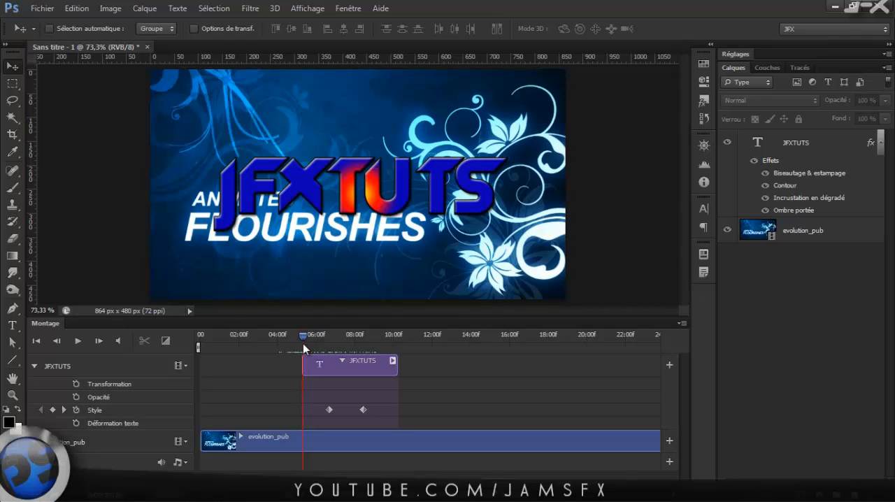
pyautogui.click(75, 397)
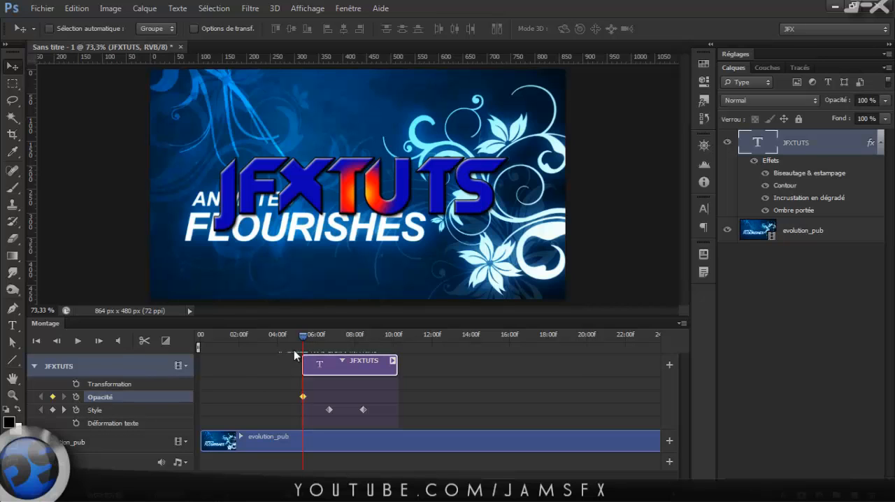
pyautogui.moveTo(839, 102); pyautogui.dragTo(723, 106)
pyautogui.click(723, 106)
pyautogui.click(840, 106)
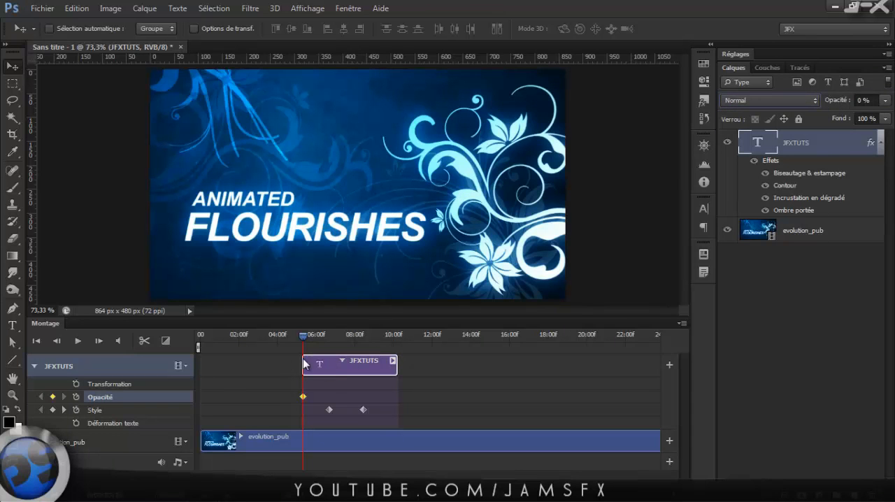
# Add a 100 % opacity keyframe to JFXTUTS at about 6.5 seconds and scrub back over the fade-in.
pyautogui.moveTo(309, 336); pyautogui.dragTo(325, 337)
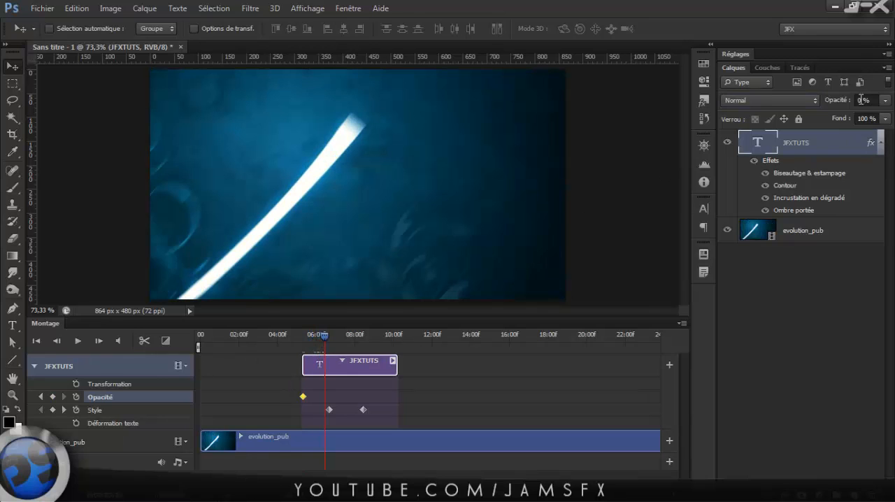
pyautogui.moveTo(861, 100); pyautogui.dragTo(828, 100)
pyautogui.write('100')
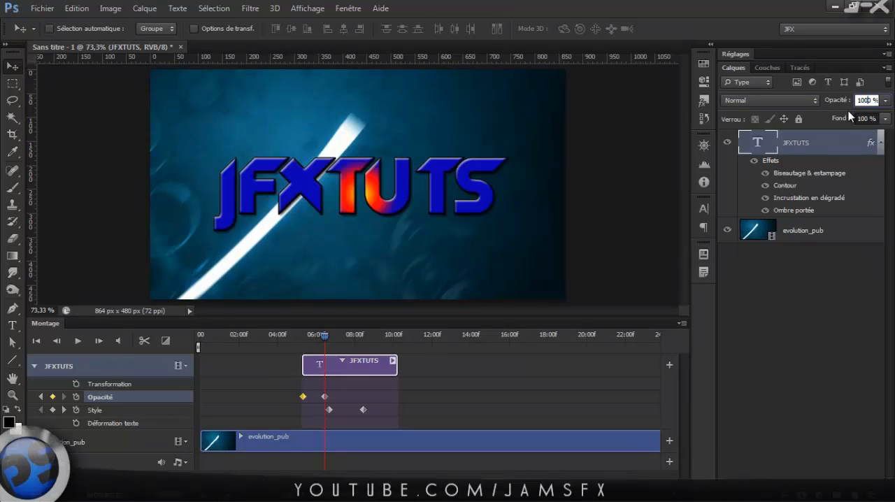
pyautogui.press('Return')
pyautogui.moveTo(325, 334)
pyautogui.mouseDown()
pyautogui.moveTo(297, 335)
pyautogui.moveTo(322, 336)
pyautogui.mouseUp()
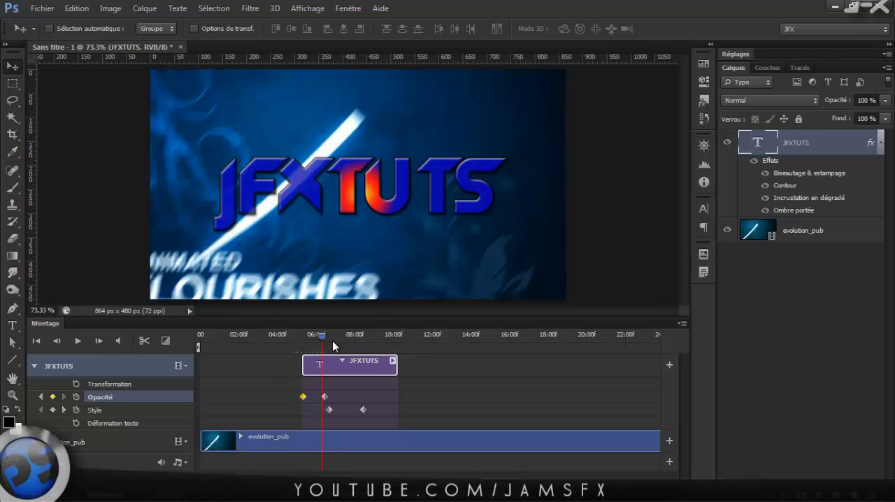
# Delete all Opacité and Style keyframes from the JFXTUTS clip.
pyautogui.click(349, 335)
pyautogui.click(380, 385)
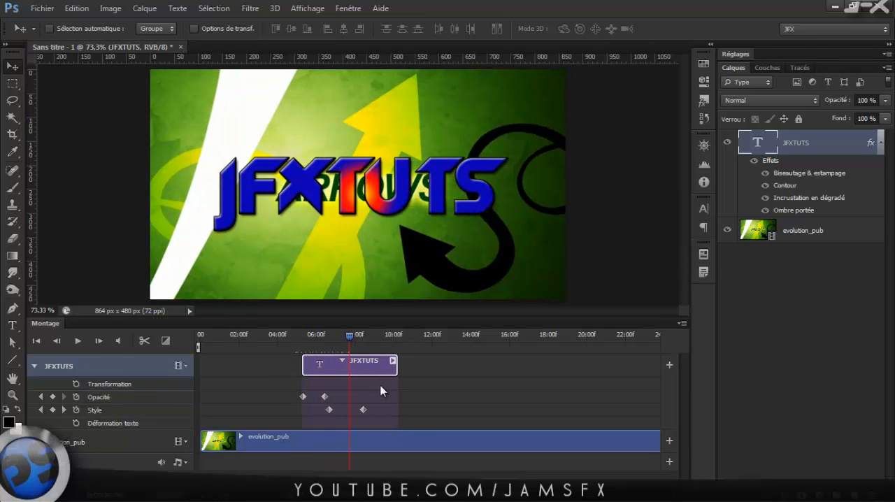
pyautogui.moveTo(381, 386); pyautogui.dragTo(296, 425)
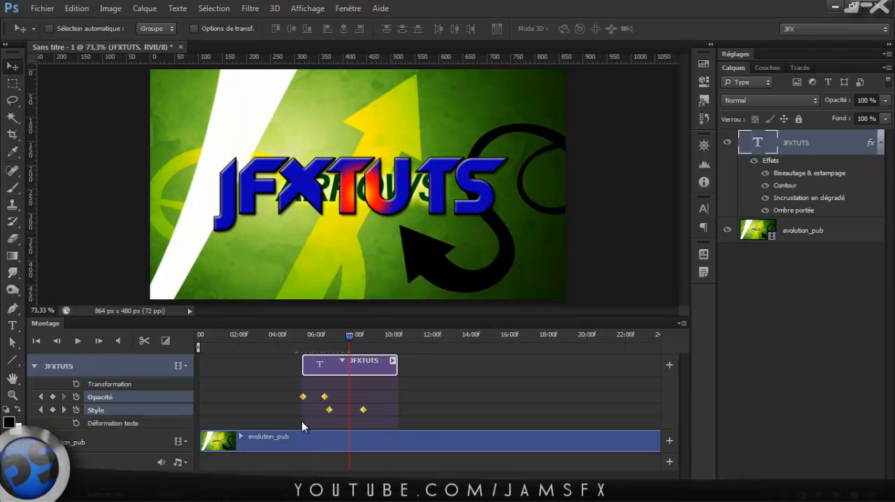
pyautogui.press('Delete')
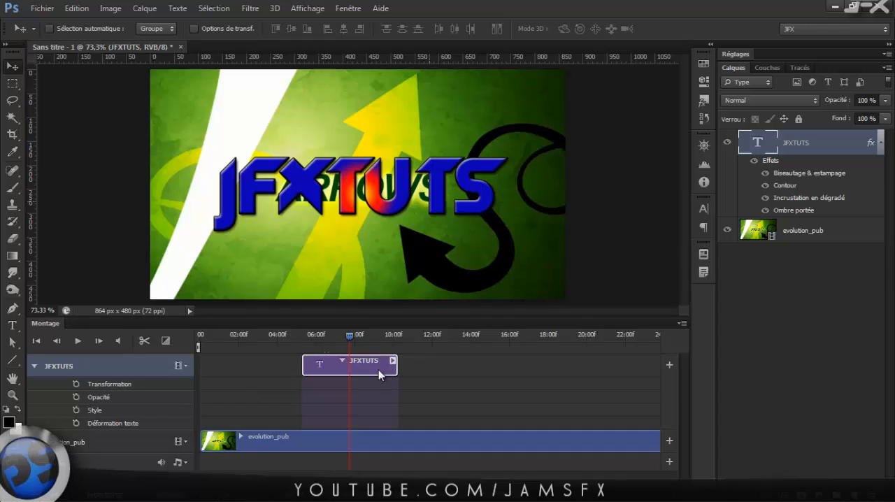
# Move the playhead to about 6.5 seconds and clear the layer style from the JFXTUTS text.
pyautogui.moveTo(350, 336); pyautogui.dragTo(326, 339)
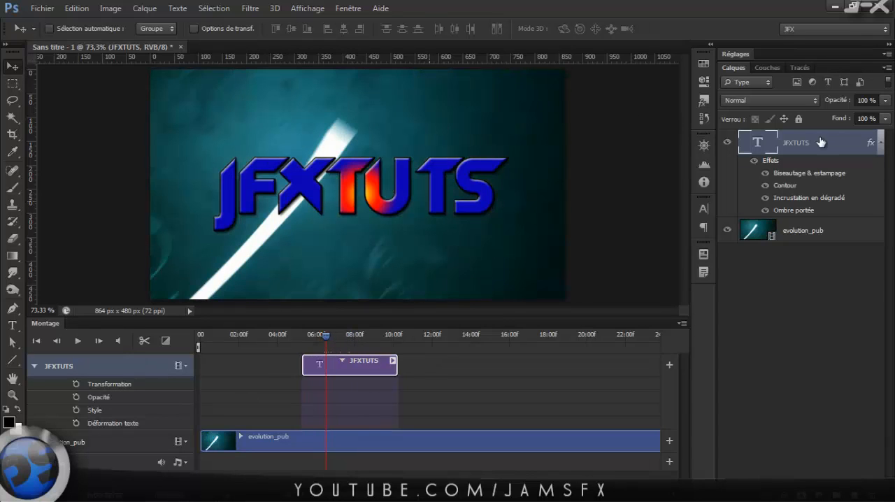
pyautogui.rightClick(805, 150)
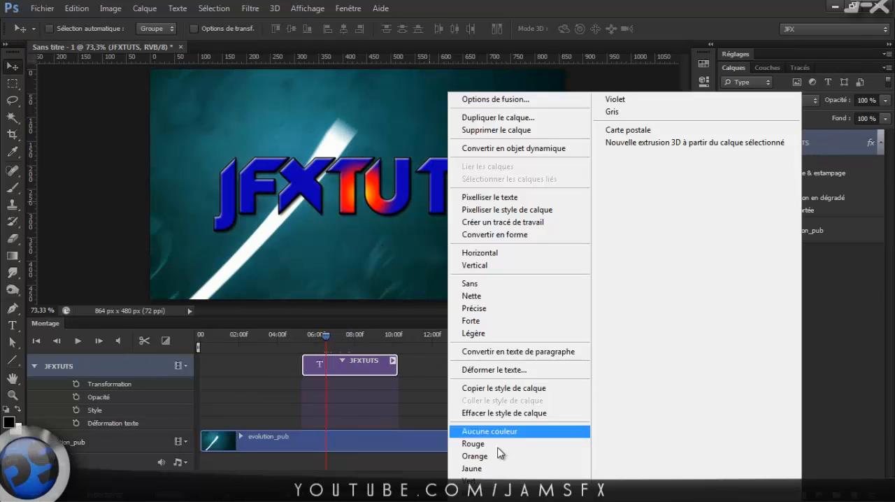
pyautogui.click(501, 414)
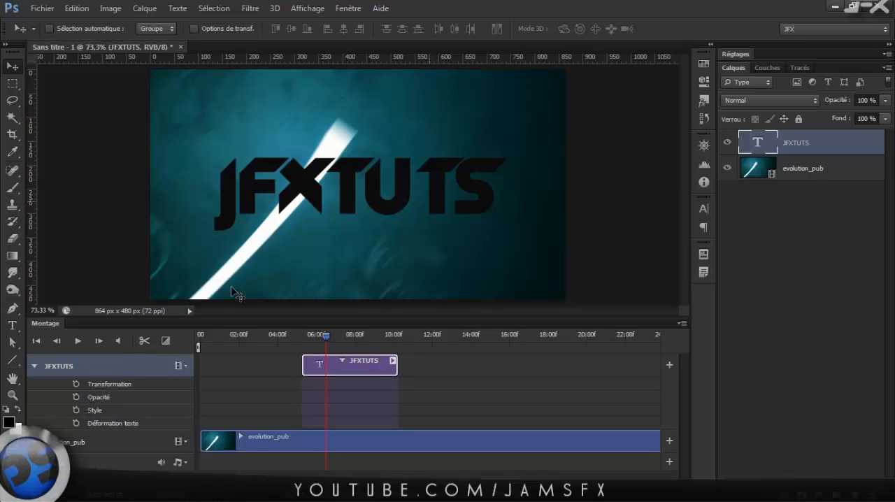
# Animate JFXTUTS rising from below the frame at 0:00:06:15 to the frame's upper part at about 8 seconds, and scrub back through it.
pyautogui.click(75, 384)
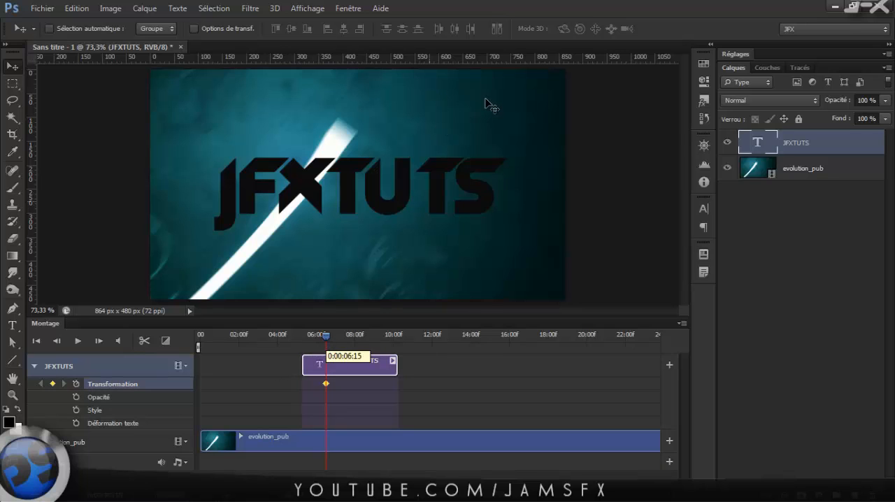
pyautogui.scroll(-1, 463, 165)
pyautogui.moveTo(362, 186); pyautogui.dragTo(358, 343)
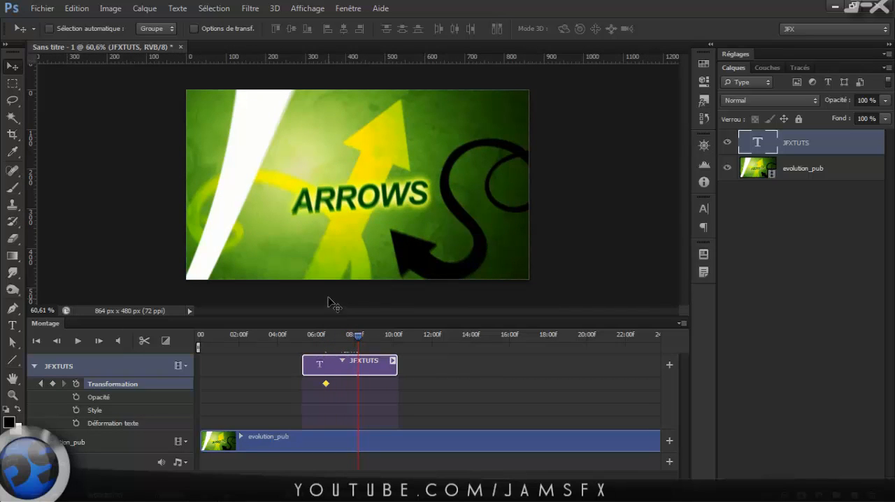
pyautogui.moveTo(328, 302); pyautogui.dragTo(343, 136)
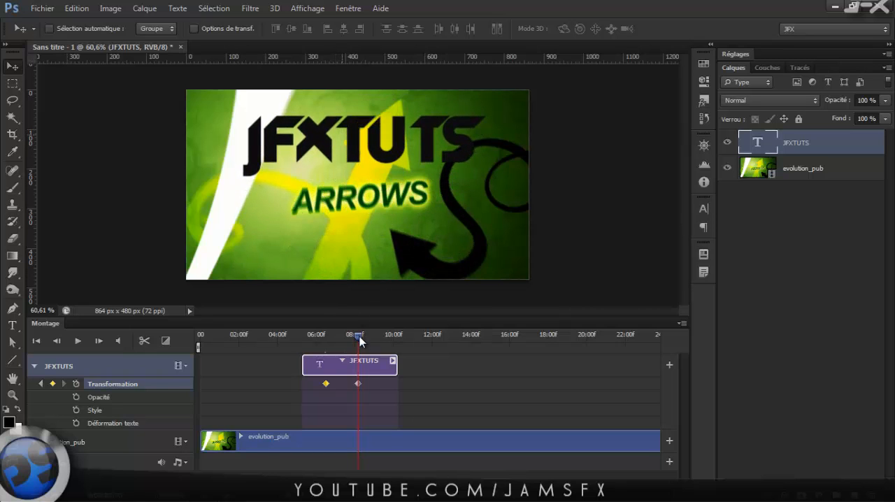
pyautogui.moveTo(359, 336); pyautogui.dragTo(342, 343)
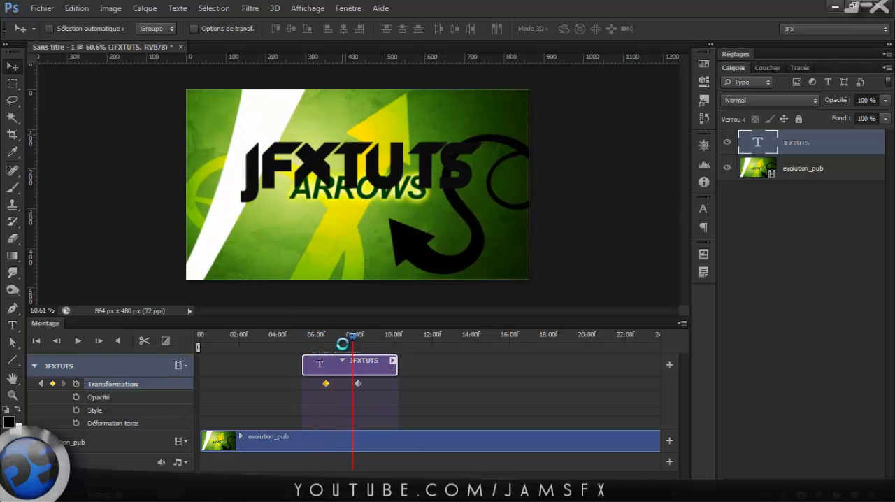
# Delete both Transformation keyframes and move the JFXTUTS text to about the centre of the frame.
pyautogui.click(369, 385)
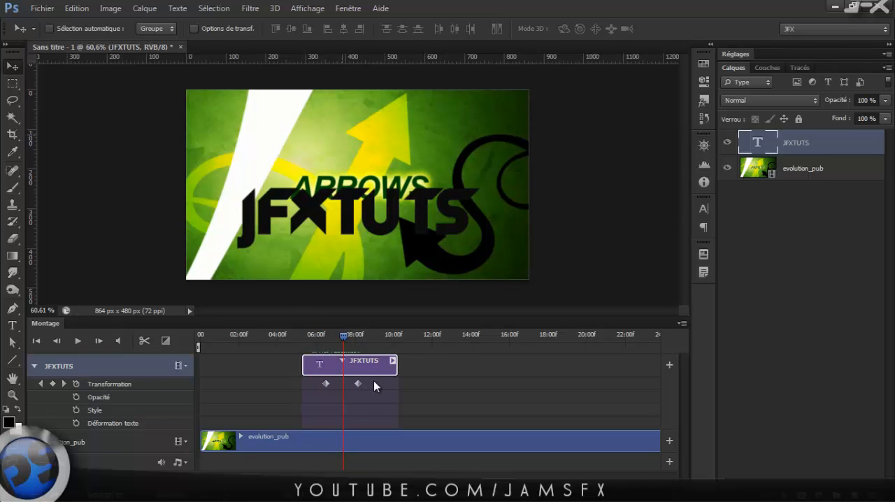
pyautogui.moveTo(374, 381); pyautogui.dragTo(320, 396)
pyautogui.press('Delete')
pyautogui.moveTo(362, 221); pyautogui.dragTo(355, 194)
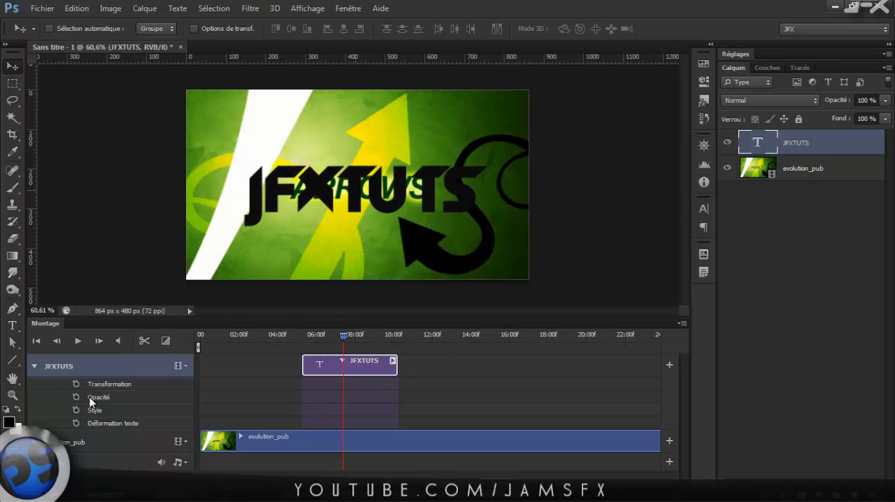
# Add a Transformation keyframe at about 7.5 seconds and scale the JFXTUTS text to about 27 % width and 25 % height.
pyautogui.click(76, 384)
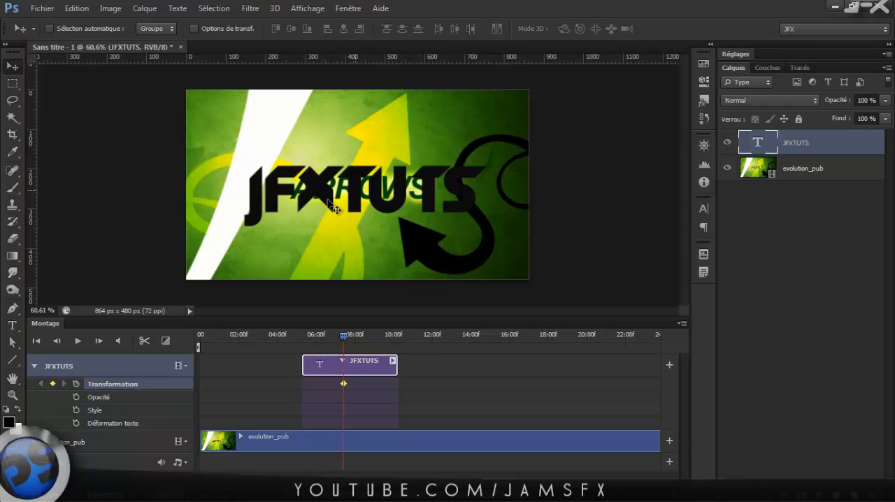
pyautogui.hotkey('ctrl', 't')
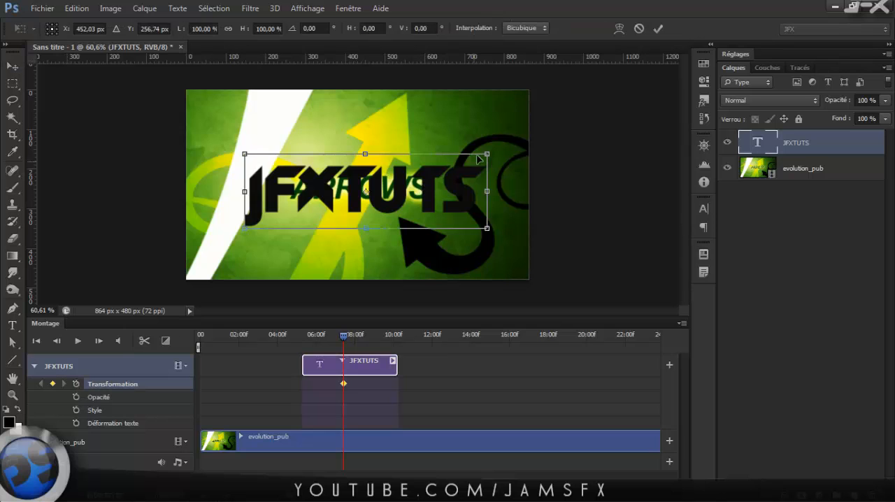
pyautogui.moveTo(485, 155); pyautogui.dragTo(313, 212)
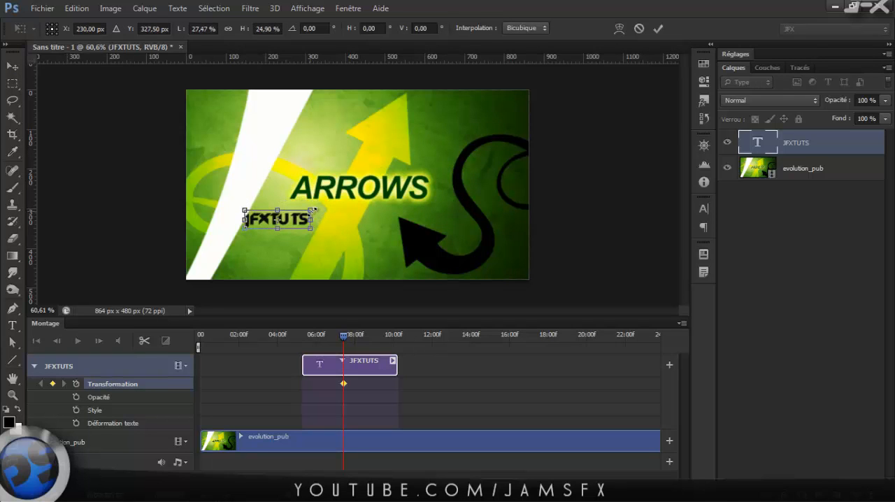
pyautogui.press('Return')
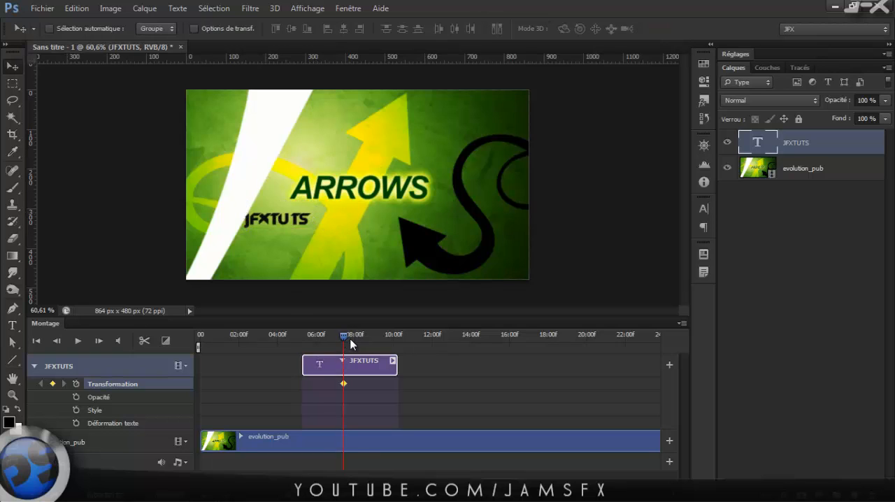
# Scale JFXTUTS up to about 239 % width and 279 % height at about 9 seconds, and scrub back through the size animation.
pyautogui.moveTo(343, 336); pyautogui.dragTo(371, 341)
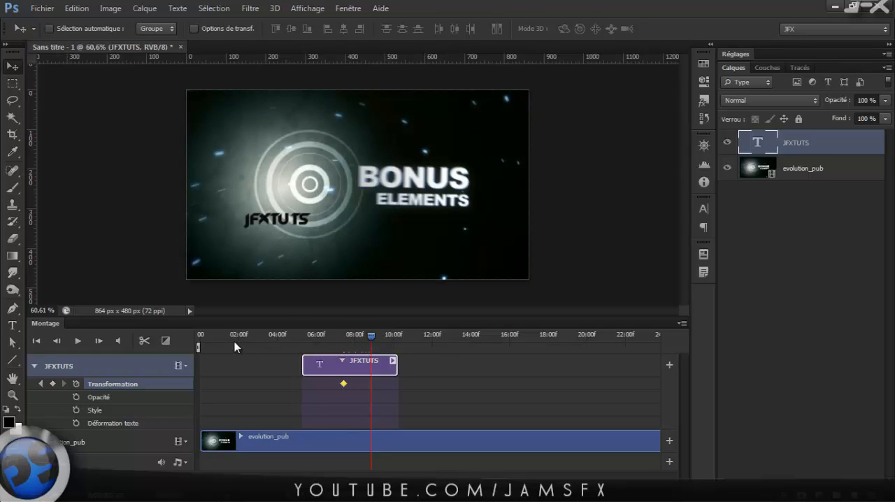
pyautogui.hotkey('ctrl', 't')
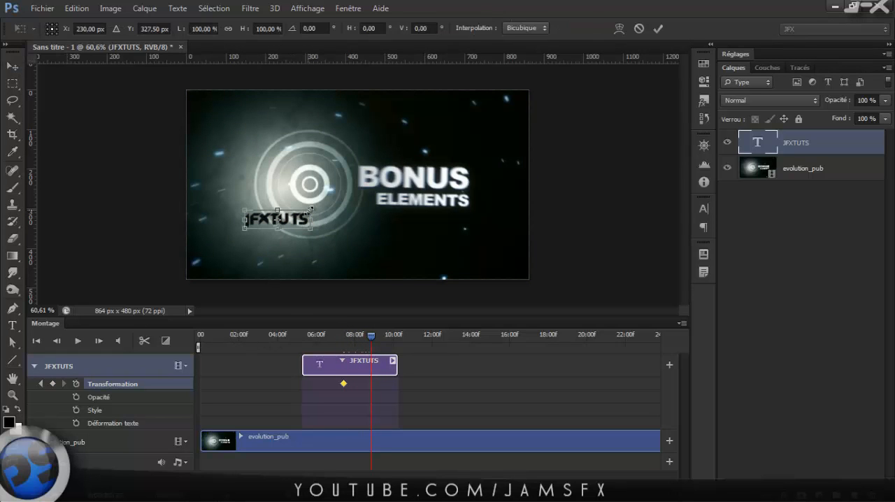
pyautogui.moveTo(310, 209); pyautogui.dragTo(404, 177)
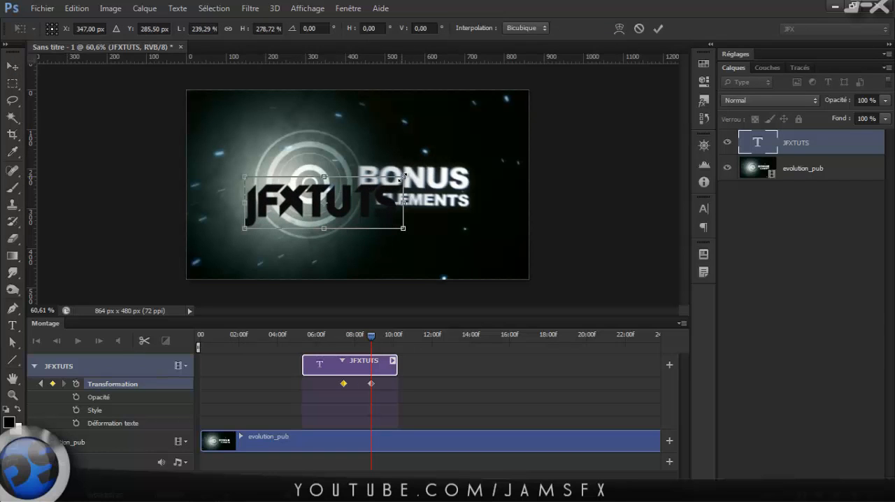
pyautogui.click(656, 28)
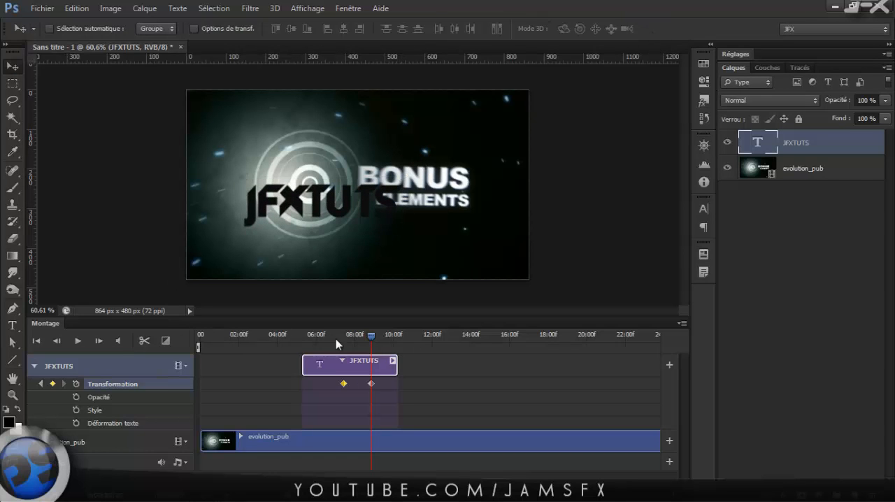
pyautogui.moveTo(369, 336)
pyautogui.mouseDown()
pyautogui.moveTo(341, 339)
pyautogui.moveTo(381, 348)
pyautogui.moveTo(342, 347)
pyautogui.moveTo(359, 346)
pyautogui.mouseUp()
pyautogui.hotkey('ctrl', '+')
pyautogui.scroll(1, 368, 286)
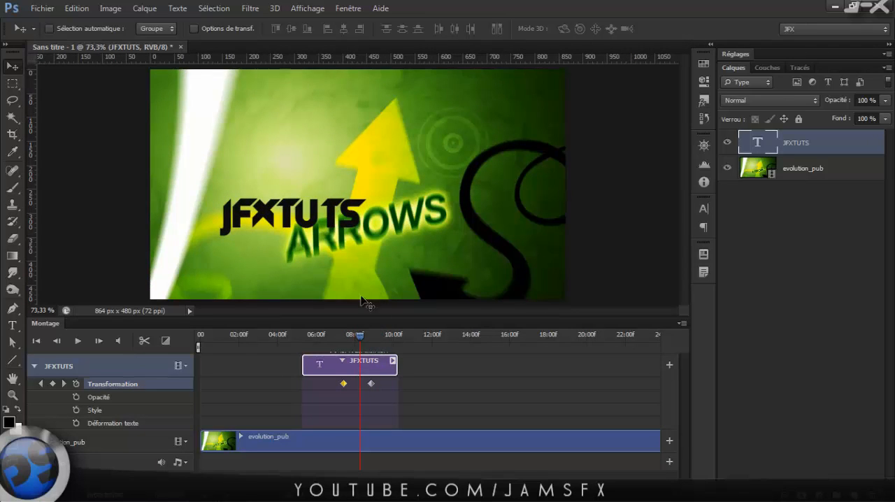
# Shrink the timeline area to enlarge the canvas view and delete both Transformation keyframes from JFXTUTS.
pyautogui.moveTo(358, 318); pyautogui.dragTo(357, 341)
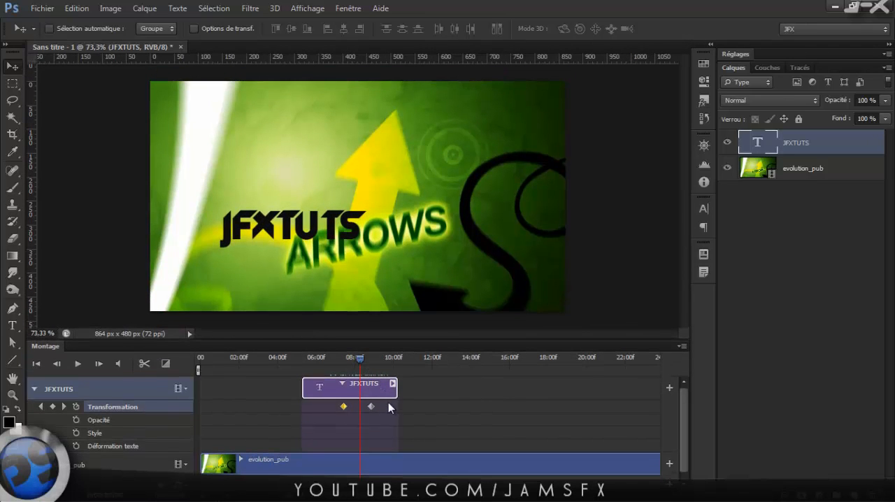
pyautogui.moveTo(388, 403); pyautogui.dragTo(292, 433)
pyautogui.press('Delete')
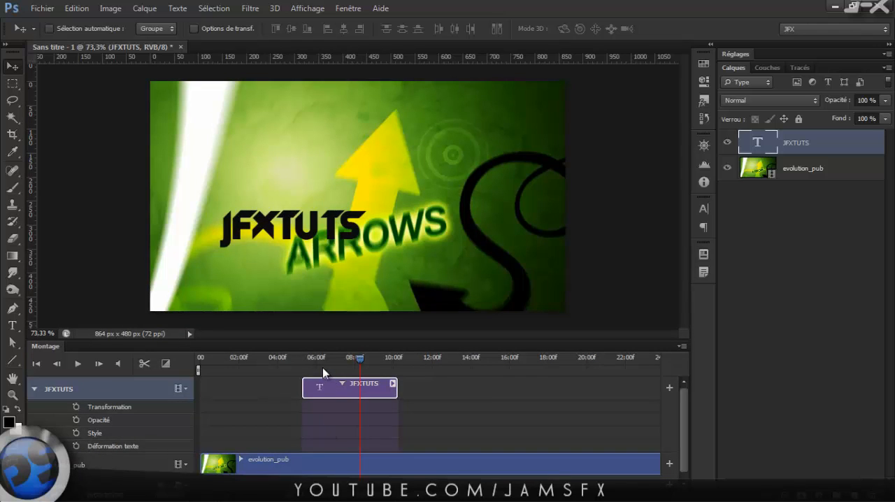
# Shift the JFXTUTS clip to start at about 3.5 seconds and place its text above the ANIMATED FLOURISHES title.
pyautogui.moveTo(336, 387); pyautogui.dragTo(403, 357)
pyautogui.click(411, 362)
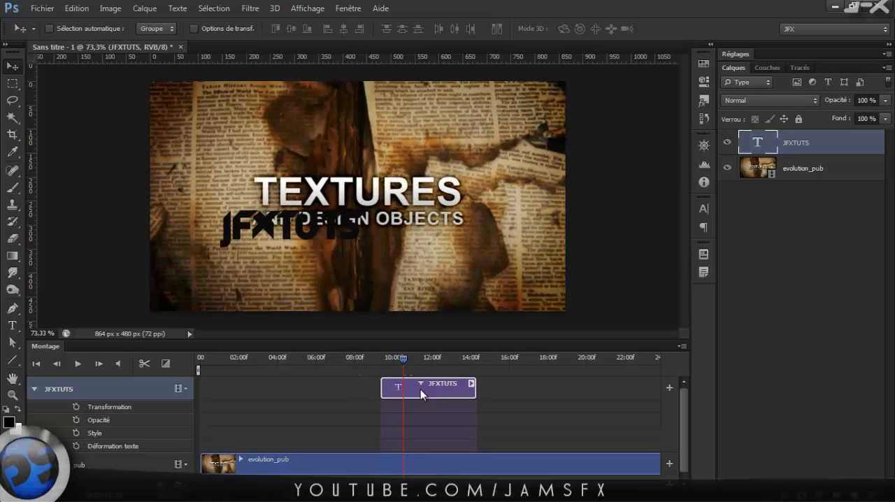
pyautogui.moveTo(420, 388); pyautogui.dragTo(310, 392)
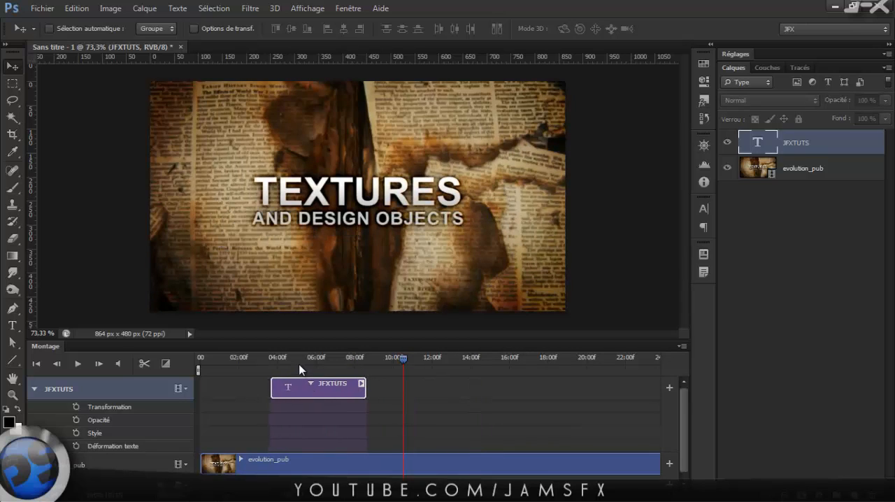
pyautogui.click(300, 362)
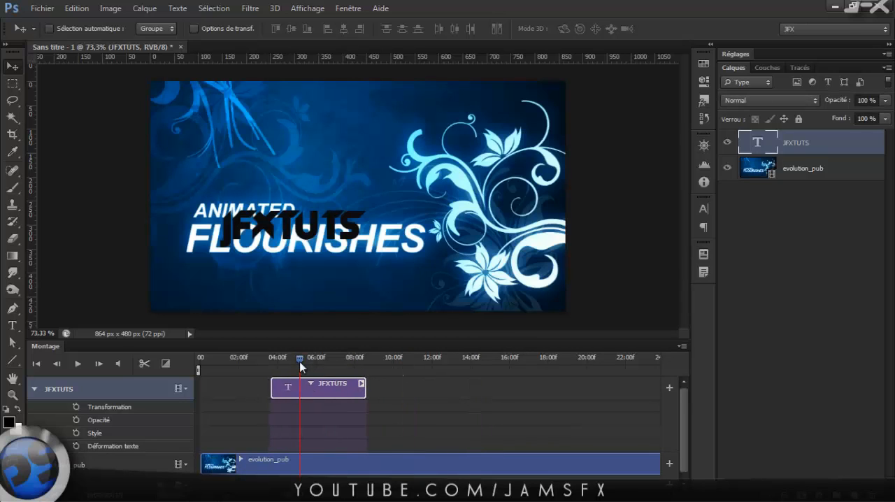
pyautogui.moveTo(302, 234); pyautogui.dragTo(341, 180)
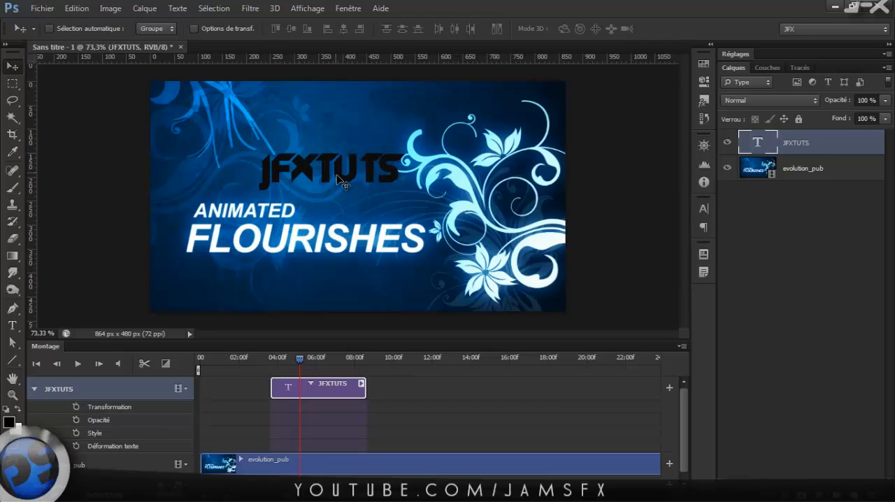
# Add a Déformation texte keyframe at about 5 seconds and apply the Onde warp to JFXTUTS at about 6.5 seconds.
pyautogui.click(75, 446)
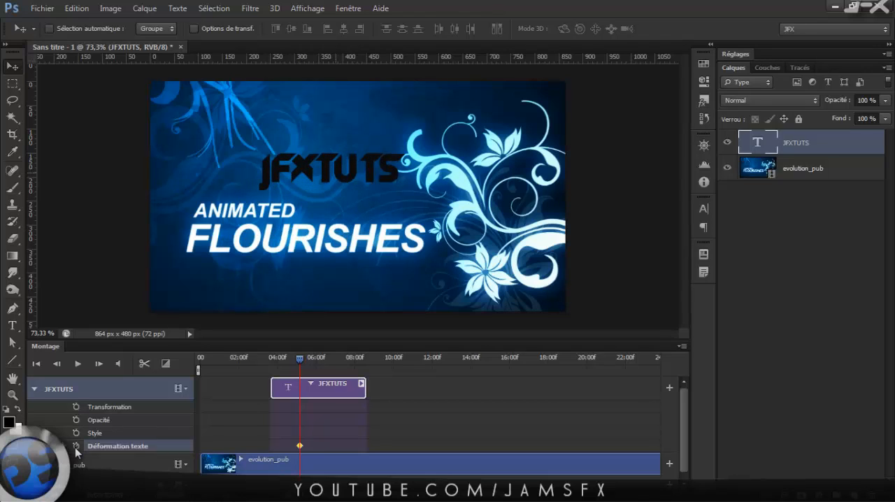
pyautogui.moveTo(295, 359); pyautogui.dragTo(327, 364)
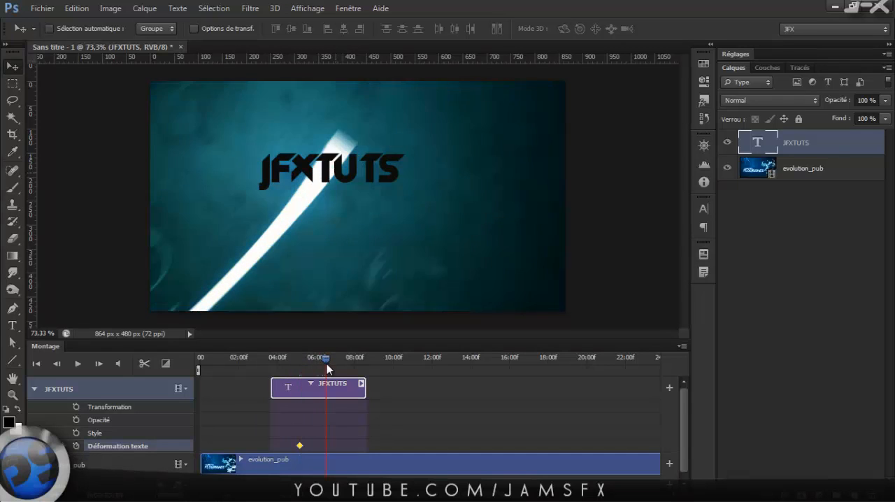
pyautogui.hotkey('ctrl', 't')
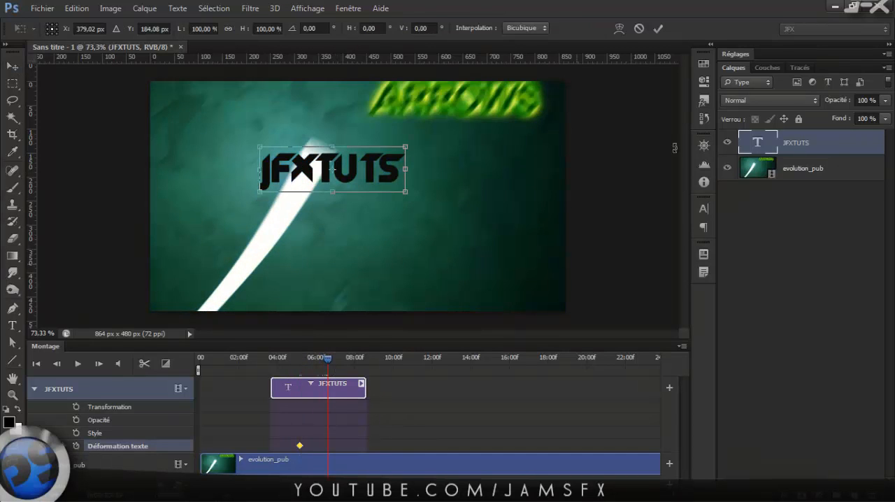
pyautogui.click(619, 28)
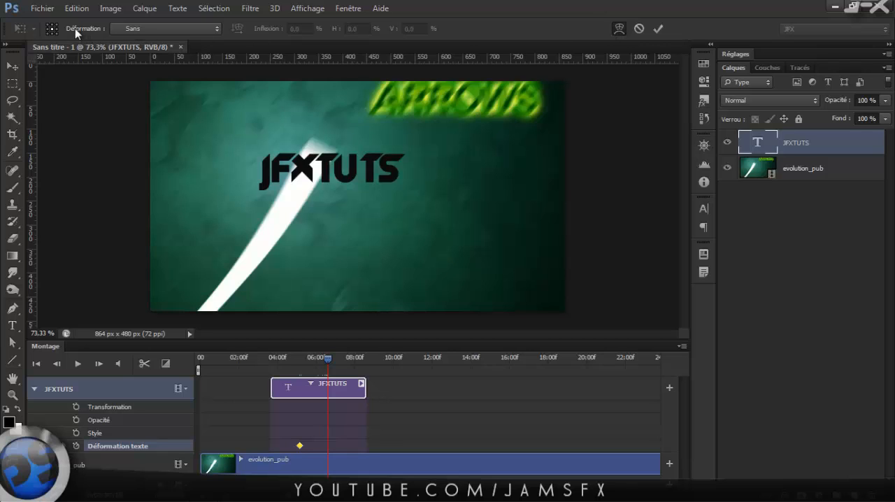
pyautogui.click(211, 28)
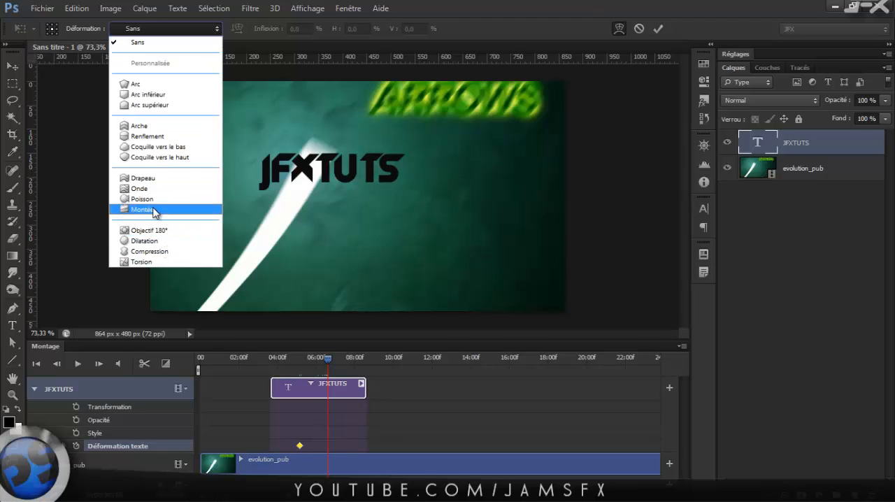
pyautogui.click(150, 189)
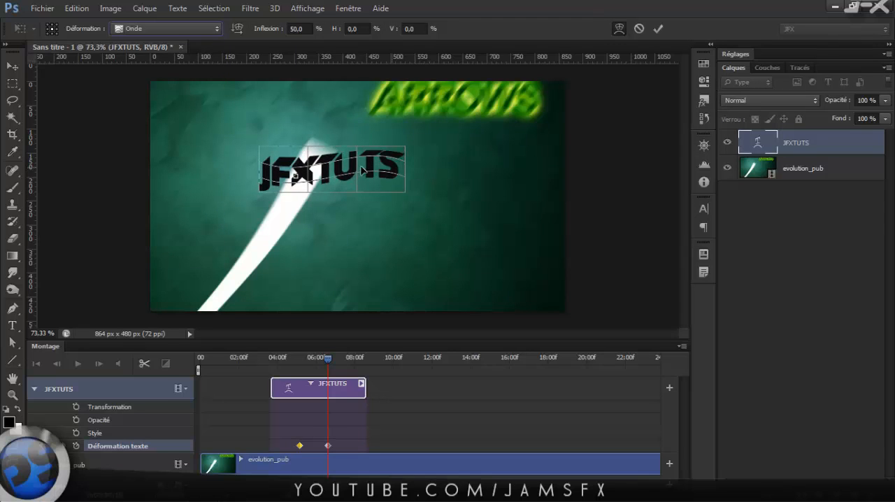
# Move the warped JFXTUTS text down and to the right, and set its wave Inflexion to -84,5 %.
pyautogui.moveTo(385, 164); pyautogui.dragTo(431, 207)
pyautogui.moveTo(338, 211); pyautogui.dragTo(337, 192)
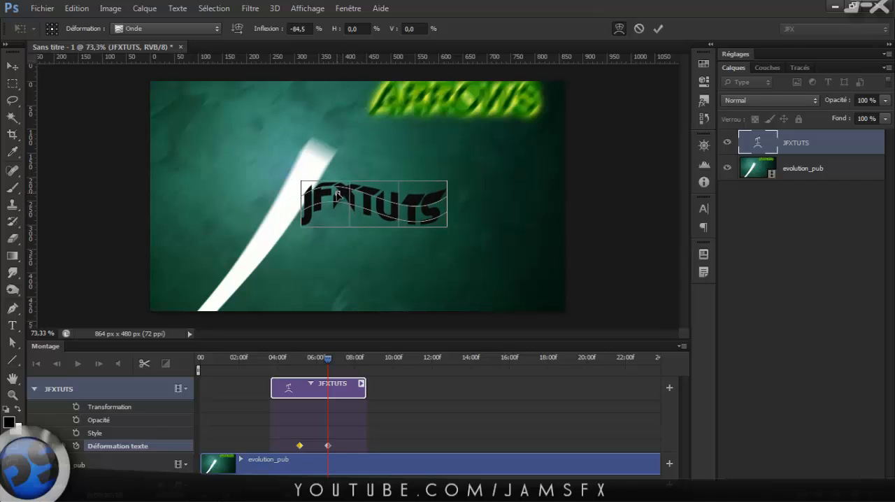
pyautogui.click(659, 29)
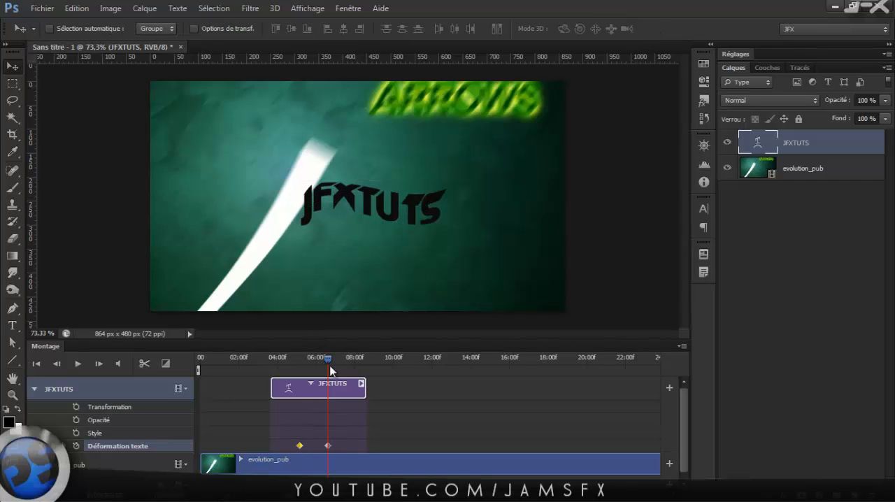
# Zoom in on the JFXTUTS text and delete both of its Déformation texte keyframes.
pyautogui.moveTo(321, 359)
pyautogui.mouseDown()
pyautogui.moveTo(273, 359)
pyautogui.moveTo(321, 365)
pyautogui.mouseUp()
pyautogui.scroll(4, 332, 252)
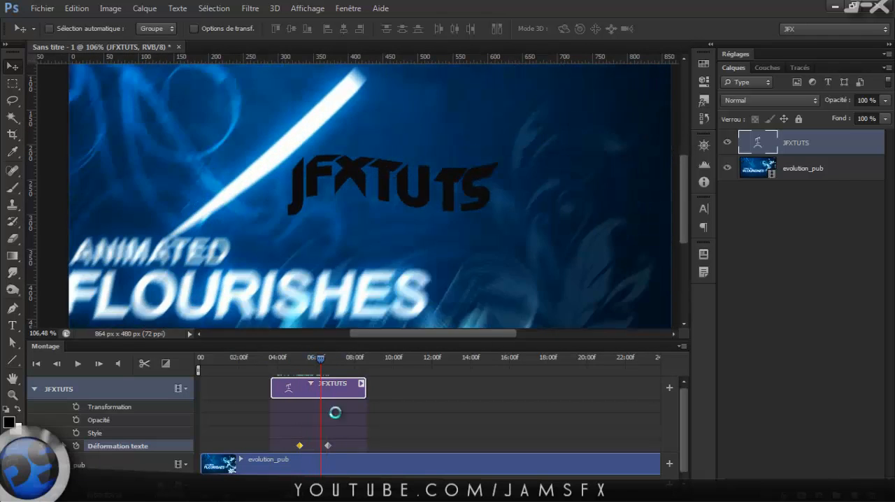
pyautogui.click(348, 432)
pyautogui.click(323, 449)
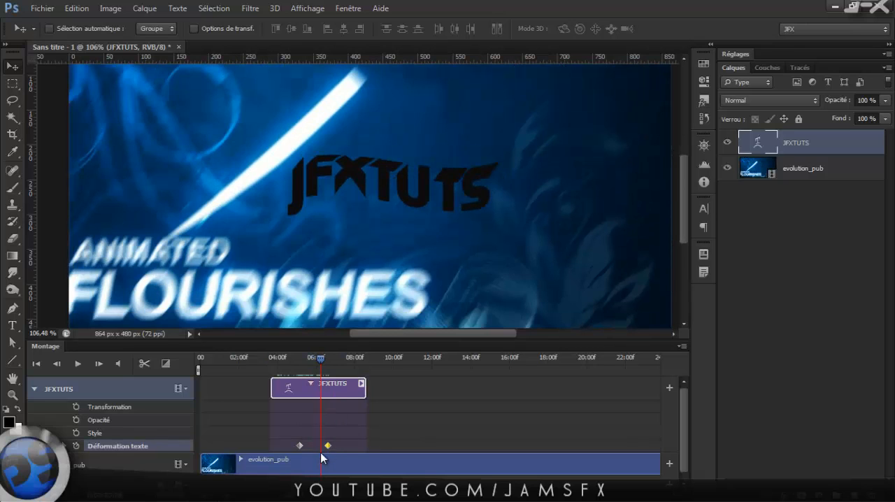
pyautogui.press('Delete')
pyautogui.moveTo(274, 452); pyautogui.dragTo(275, 452)
pyautogui.press('Delete')
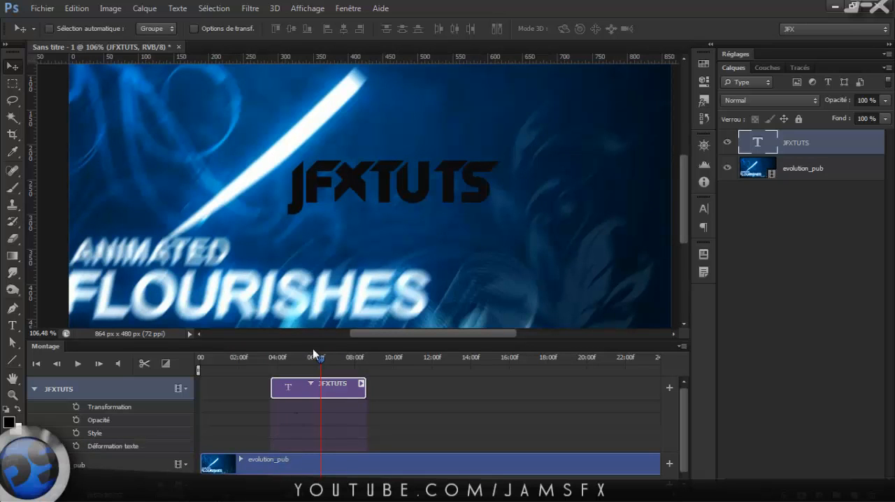
# Add a layer mask to JFXTUTS and black out a rectangle about 280 by 175 px just left of the text.
pyautogui.click(33, 388)
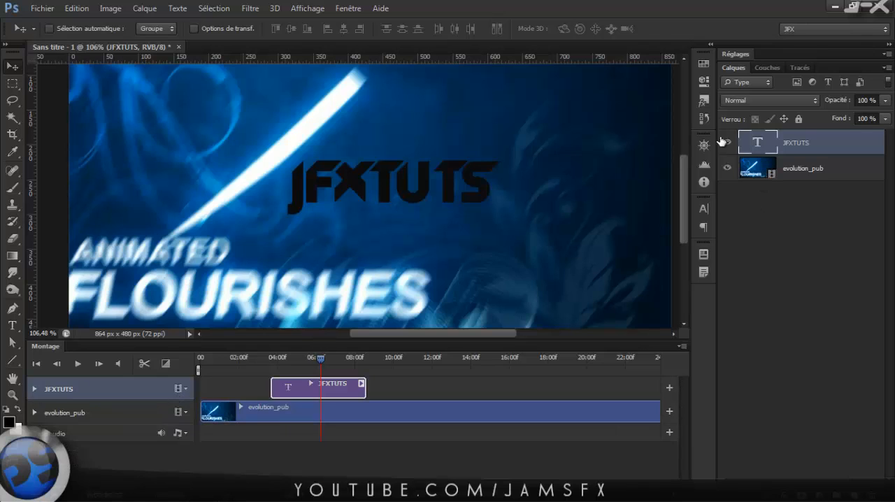
pyautogui.click(802, 496)
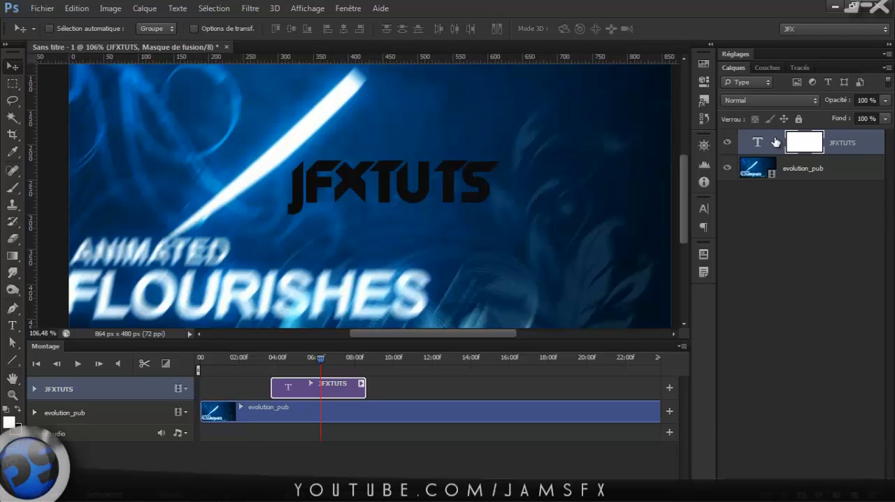
pyautogui.press('m')
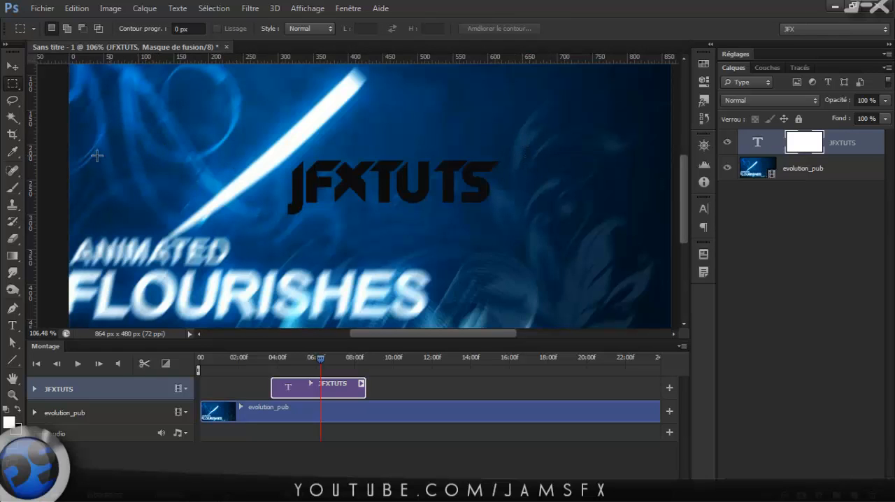
pyautogui.moveTo(86, 122); pyautogui.dragTo(281, 246)
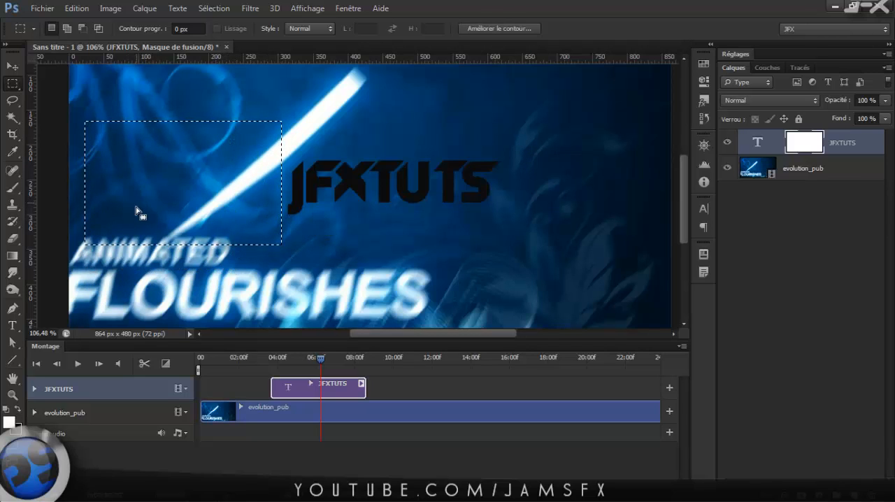
pyautogui.press('Delete')
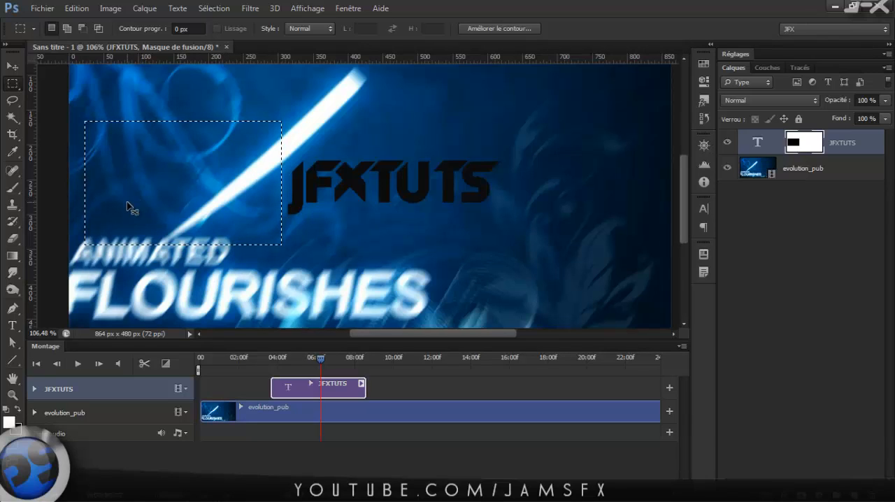
pyautogui.hotkey('ctrl', 'd')
pyautogui.press('v')
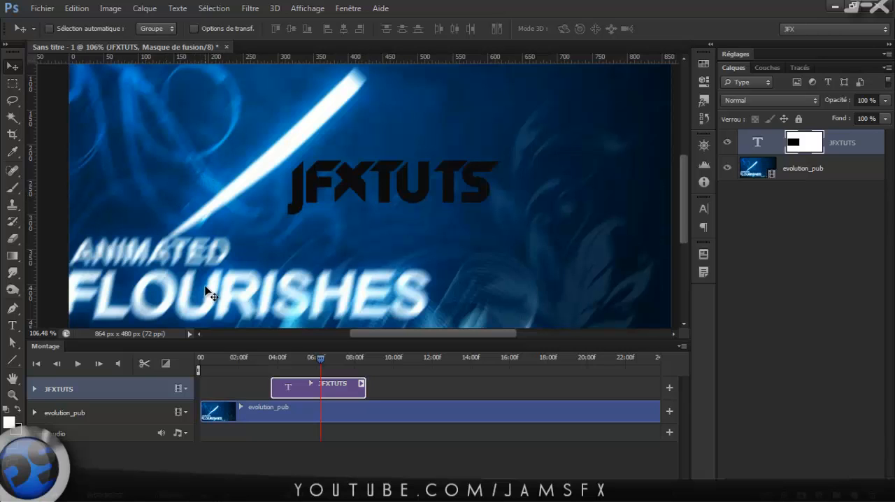
# Expand JFXTUTS's timeline properties and select its layer mask, checking the text with the evolution_pub layer temporarily hidden.
pyautogui.click(34, 388)
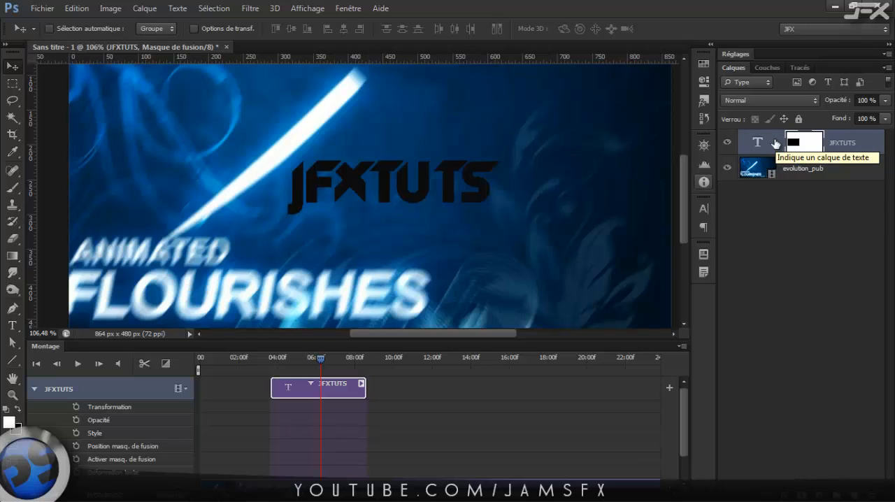
pyautogui.click(774, 143)
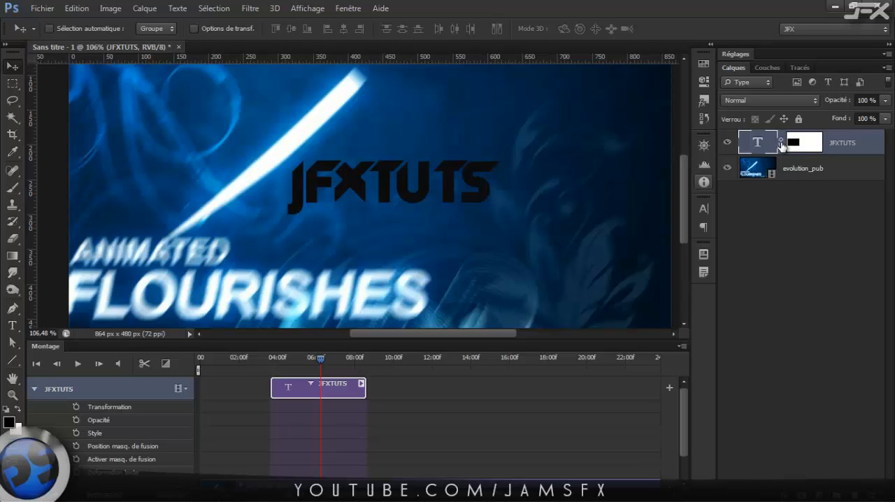
pyautogui.click(794, 143)
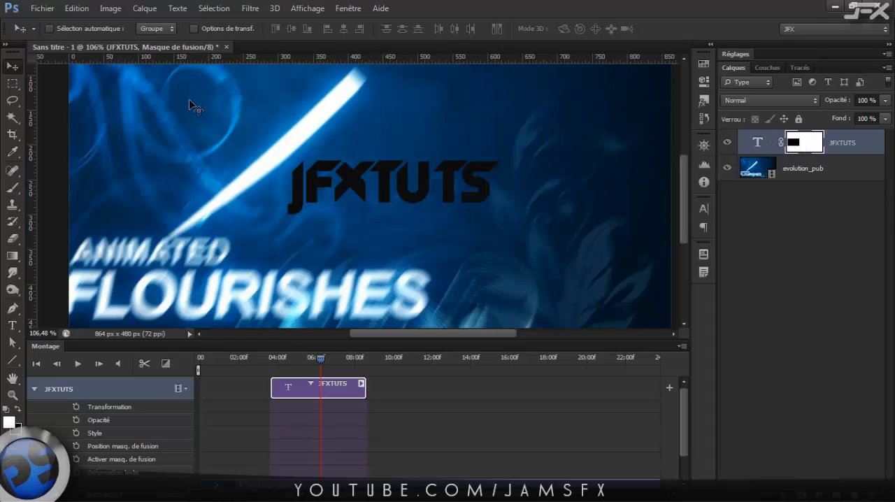
pyautogui.click(727, 169)
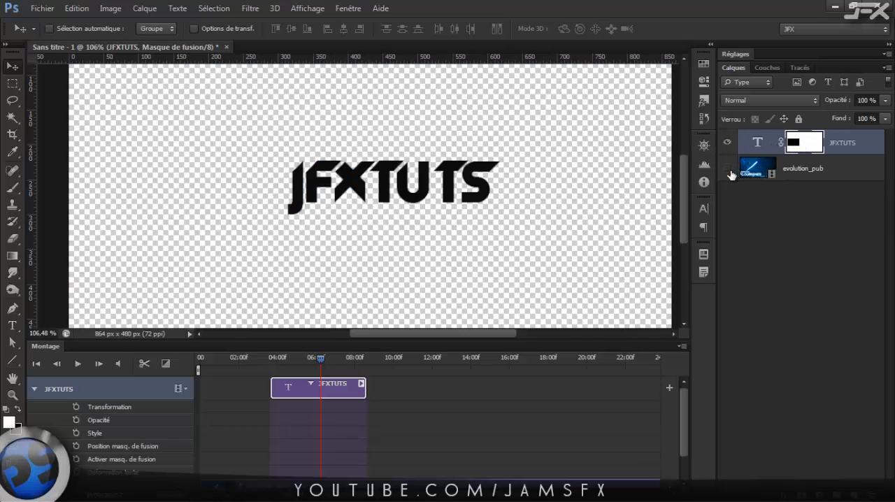
pyautogui.click(727, 169)
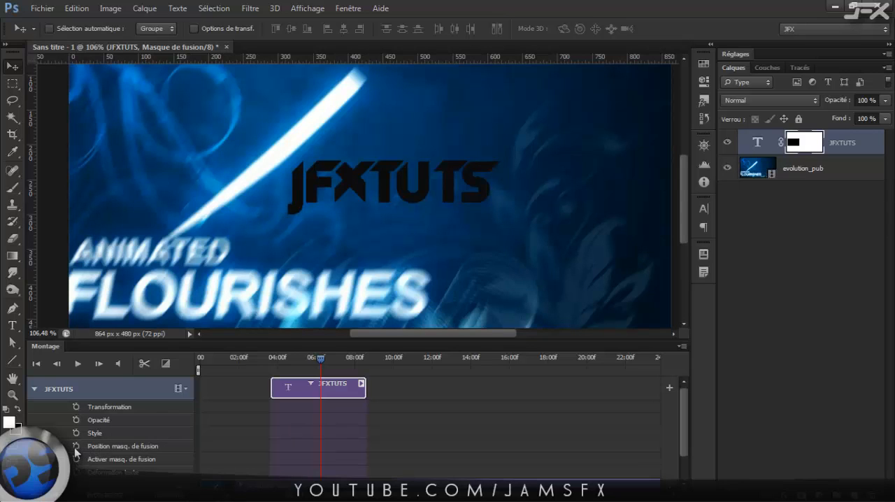
# Add a Position masq. de fusion keyframe at about 4.5 seconds and move the unlinked mask right over the JFXTUTS text.
pyautogui.moveTo(280, 358); pyautogui.dragTo(288, 361)
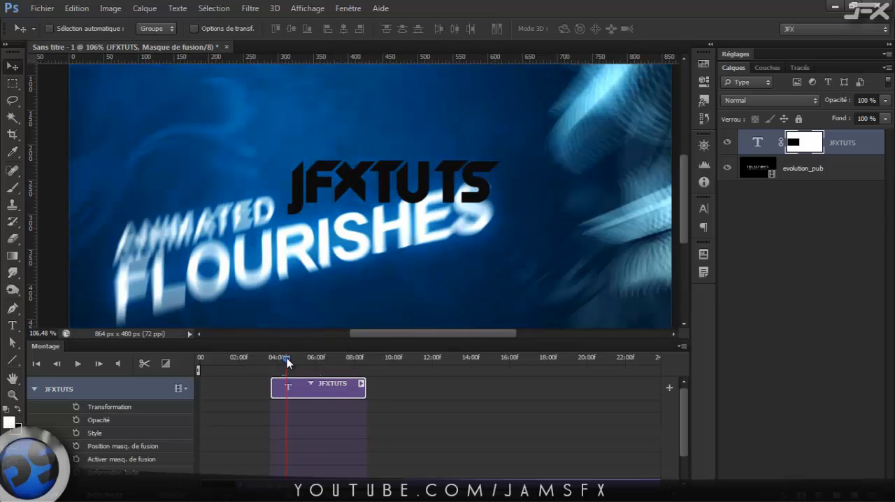
pyautogui.click(77, 445)
pyautogui.moveTo(149, 191); pyautogui.dragTo(172, 190)
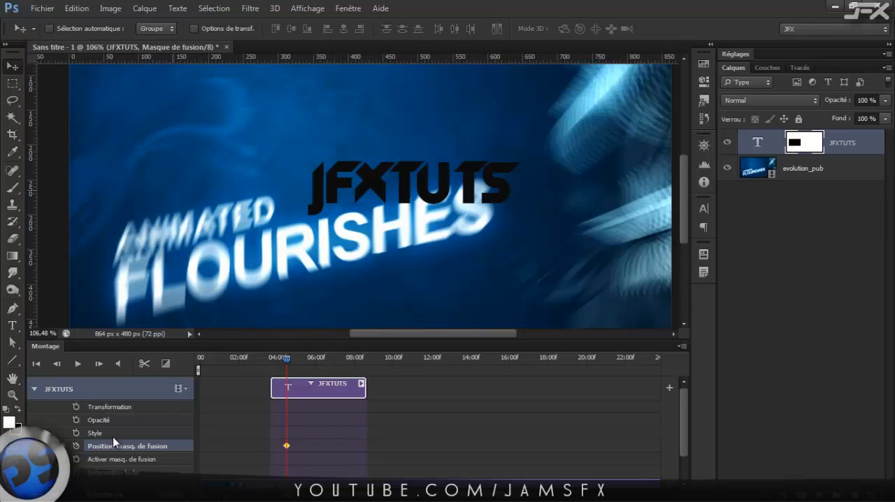
pyautogui.moveTo(169, 191); pyautogui.dragTo(364, 197)
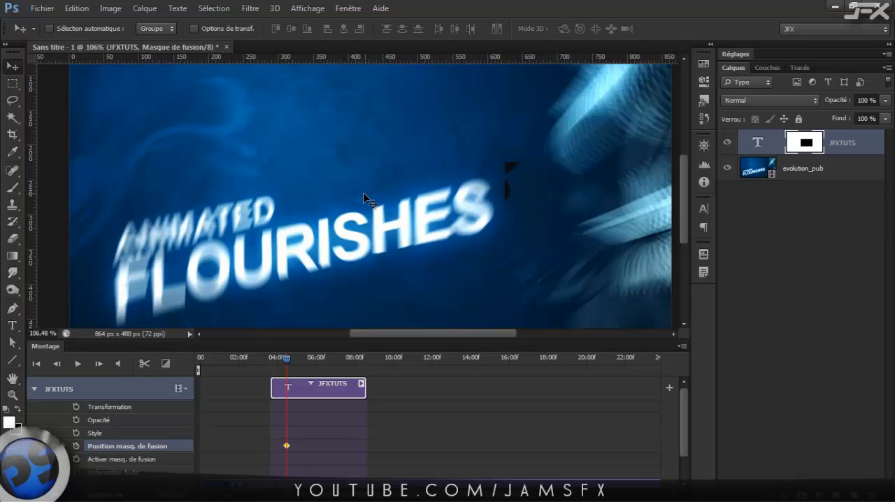
# Scale the mask's black rectangle to 108,16 % width and 50 % height so it fits closely over the JFXTUTS text.
pyautogui.hotkey('ctrl', 't')
pyautogui.moveTo(504, 189); pyautogui.dragTo(520, 189)
pyautogui.moveTo(419, 128); pyautogui.dragTo(423, 155)
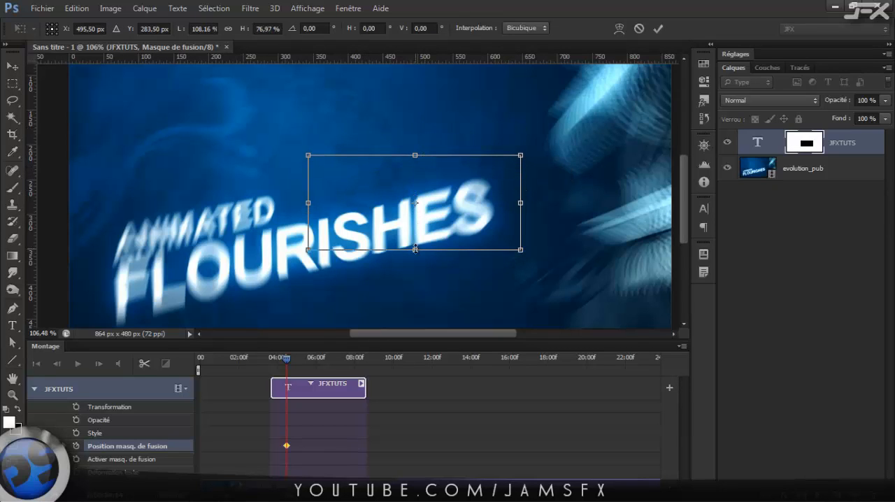
pyautogui.moveTo(415, 250); pyautogui.dragTo(413, 216)
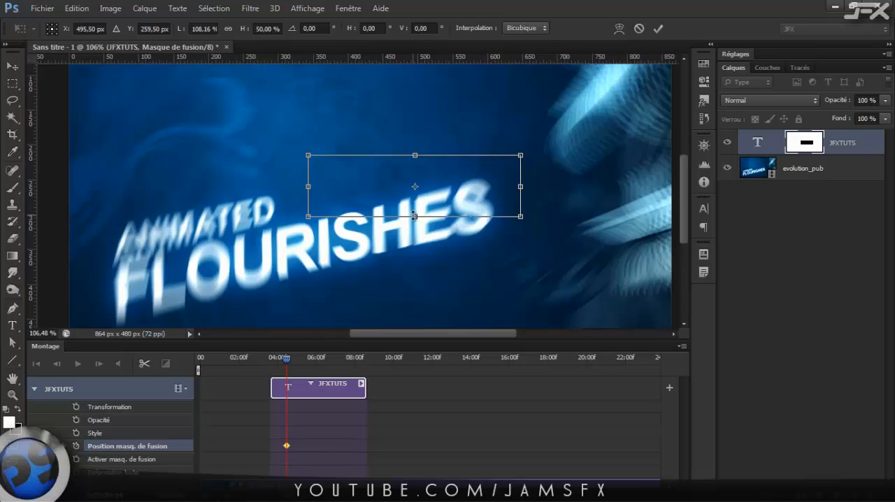
pyautogui.press('Return')
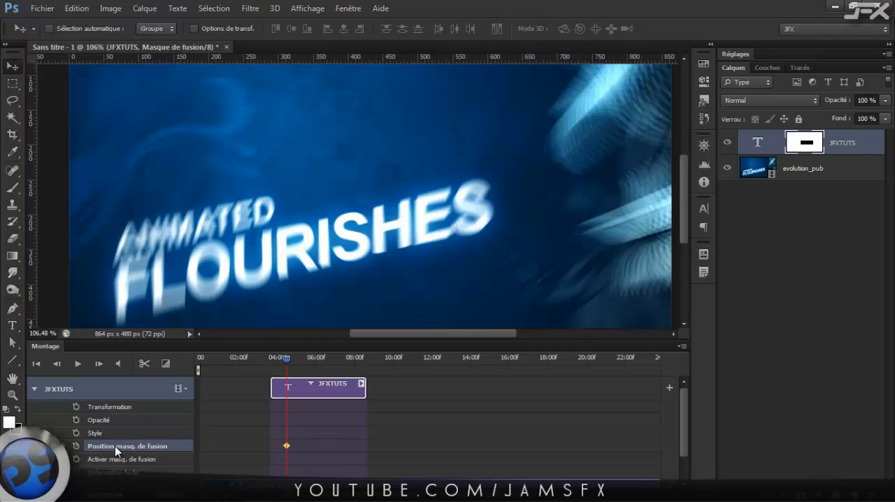
# Move the mask left off the JFXTUTS text at about 6 seconds to keyframe the reveal, and scrub slightly past it.
pyautogui.moveTo(284, 357); pyautogui.dragTo(318, 362)
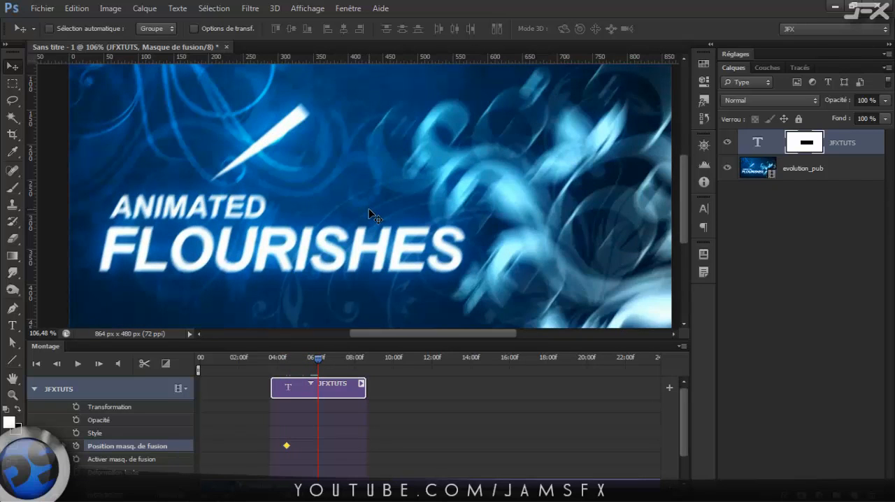
pyautogui.moveTo(368, 208); pyautogui.dragTo(139, 211)
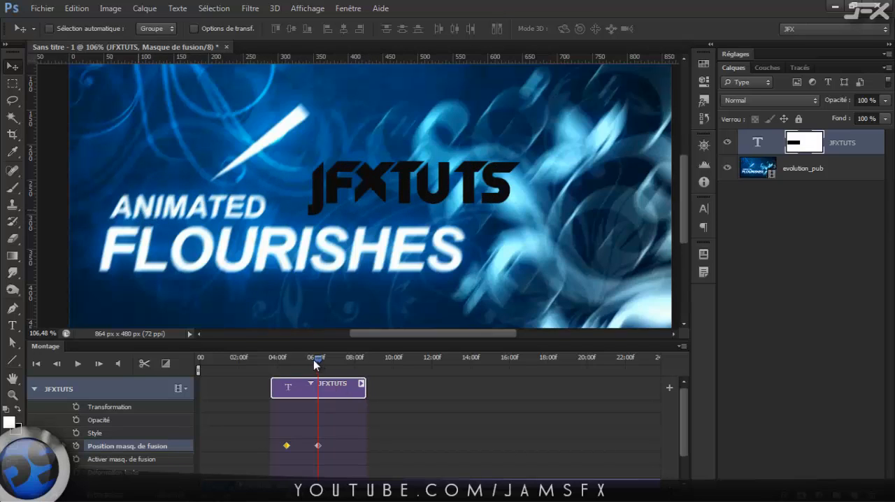
pyautogui.moveTo(313, 361)
pyautogui.mouseDown()
pyautogui.moveTo(275, 360)
pyautogui.moveTo(321, 367)
pyautogui.moveTo(313, 367)
pyautogui.moveTo(319, 375)
pyautogui.moveTo(296, 376)
pyautogui.moveTo(323, 374)
pyautogui.mouseUp()
# Delete both Position masq. de fusion keyframes and move the mask right to cover the first letters of JFXTUTS.
pyautogui.click(332, 445)
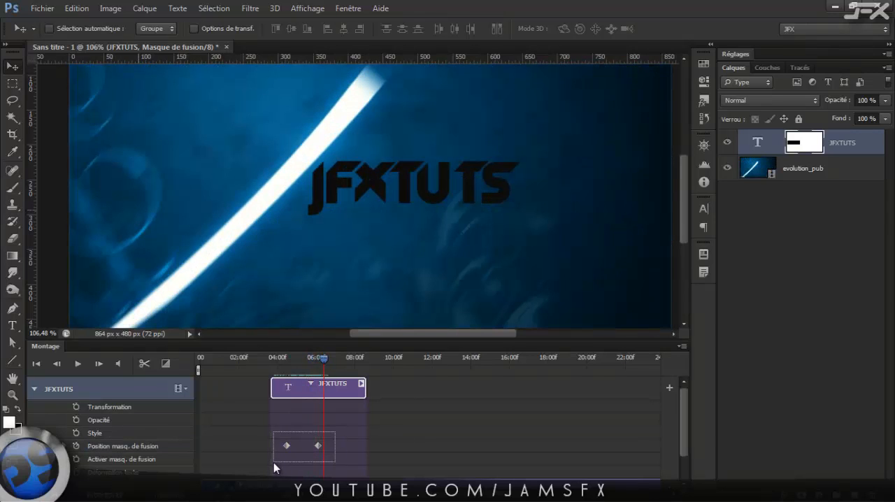
pyautogui.moveTo(273, 462); pyautogui.dragTo(277, 463)
pyautogui.click(272, 458)
pyautogui.moveTo(272, 188); pyautogui.dragTo(410, 187)
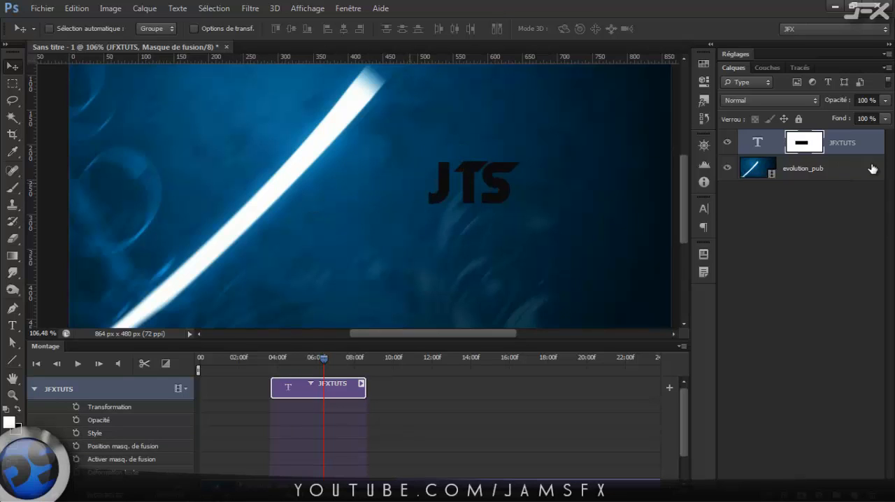
# Link the JFXTUTS text to its layer mask and display the mask alone on the canvas.
pyautogui.click(775, 145)
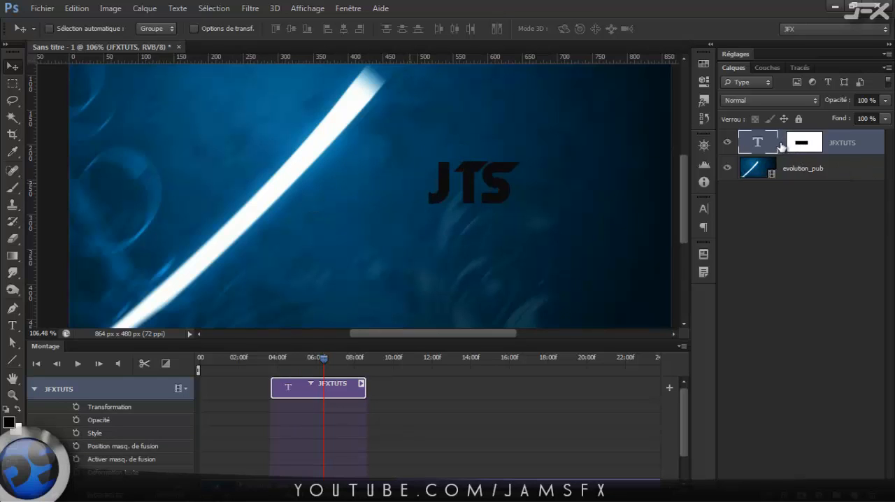
pyautogui.click(781, 143)
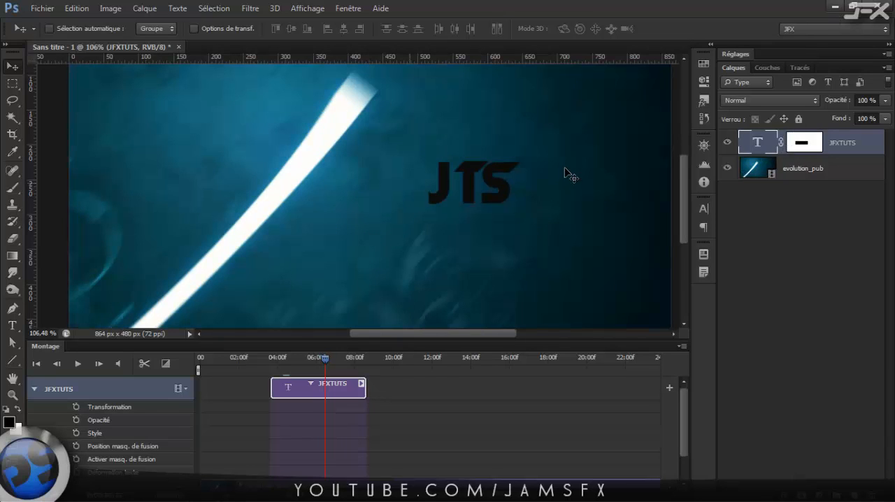
pyautogui.click(801, 148)
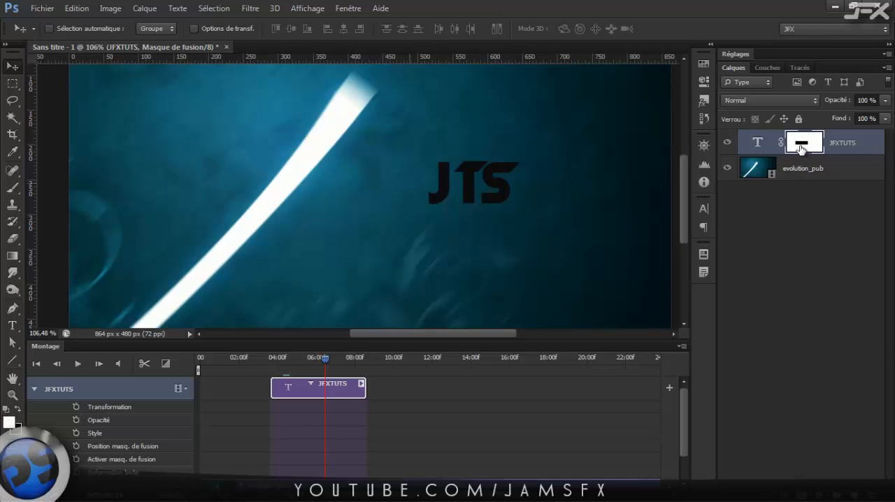
pyautogui.keyDown('alt'); pyautogui.click(800, 149); pyautogui.keyUp('alt')
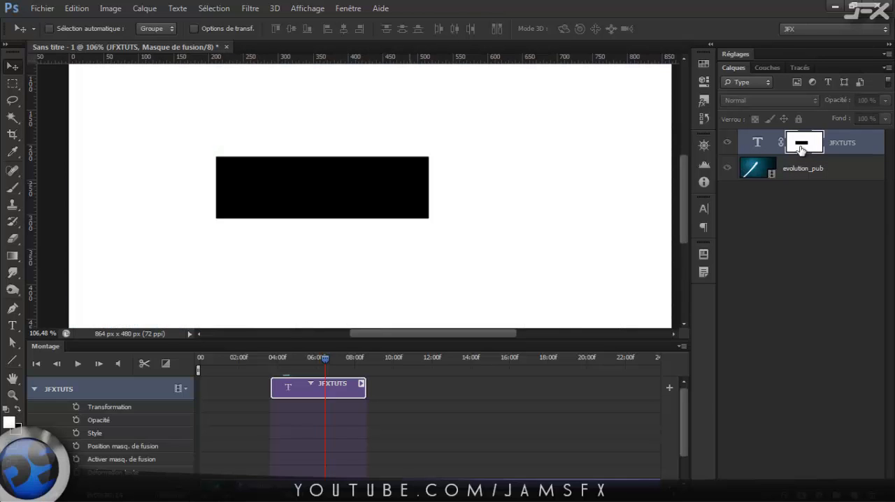
# Try moving the mask and undo the move, try again with the link to the text switched, and select the text thumbnail.
pyautogui.moveTo(330, 178); pyautogui.dragTo(421, 178)
pyautogui.hotkey('ctrl', 'z')
pyautogui.click(779, 143)
pyautogui.moveTo(352, 193)
pyautogui.mouseDown()
pyautogui.moveTo(369, 193)
pyautogui.moveTo(337, 195)
pyautogui.mouseUp()
pyautogui.click(780, 143)
pyautogui.click(759, 144)
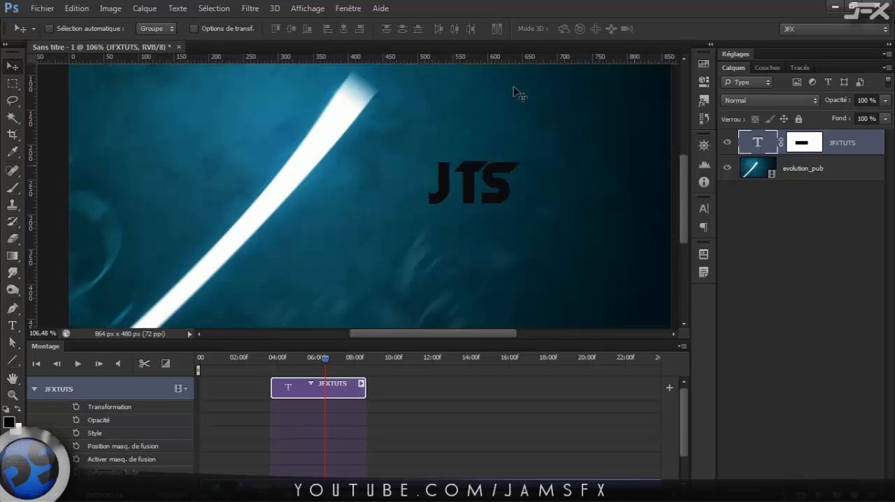
# Move the layer mask right over the whole JFXTUTS text, relink it and select the text thumbnail.
pyautogui.click(789, 147)
pyautogui.moveTo(409, 196); pyautogui.dragTo(490, 198)
pyautogui.moveTo(466, 171); pyautogui.dragTo(476, 175)
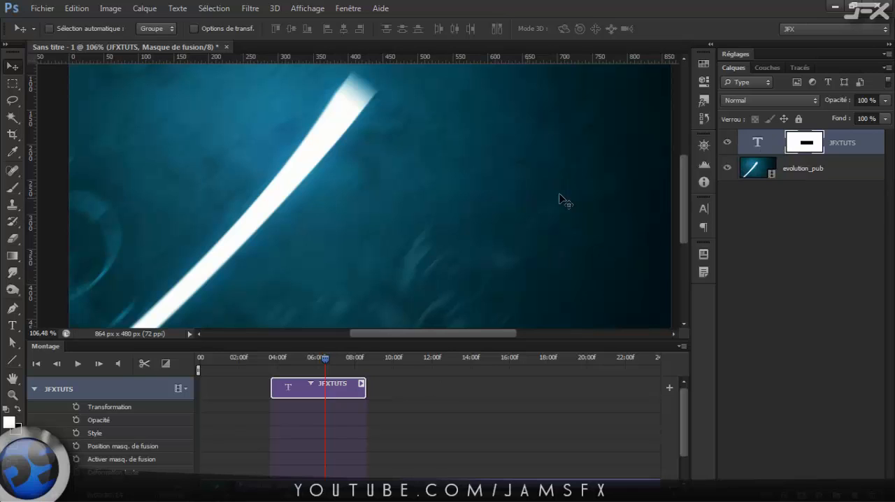
pyautogui.click(775, 145)
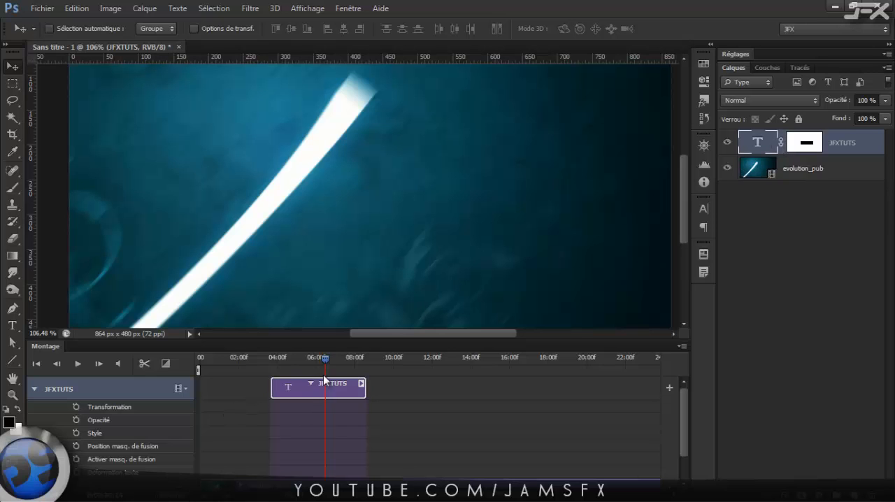
# Add an Activer masq. de fusion keyframe at about 4.5 seconds and disable the JFXTUTS layer mask at about 6.5 seconds.
pyautogui.moveTo(320, 360); pyautogui.dragTo(290, 359)
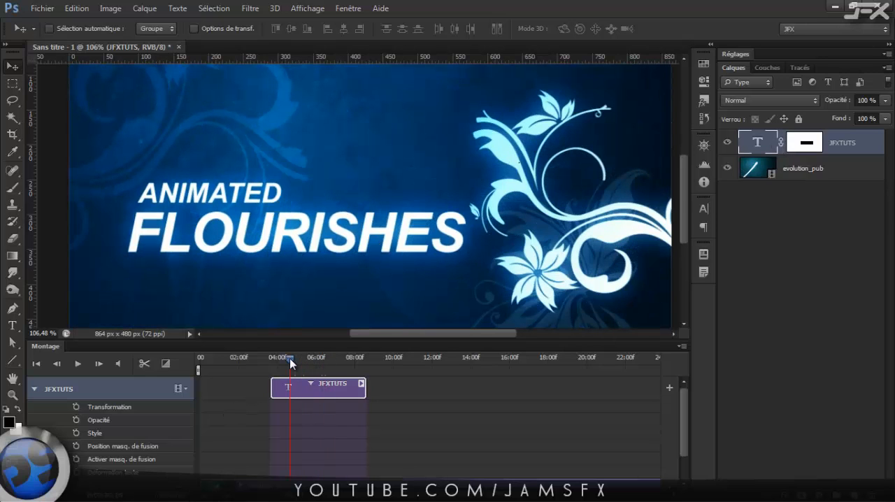
pyautogui.click(77, 459)
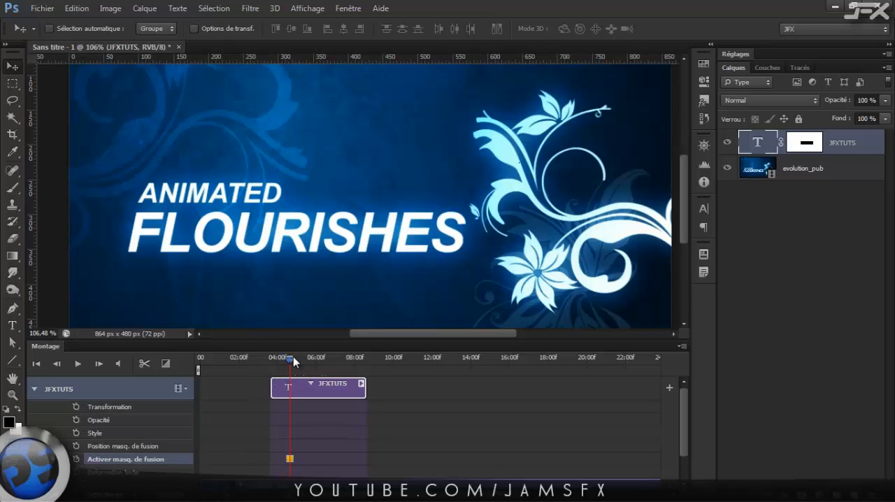
pyautogui.moveTo(300, 360); pyautogui.dragTo(325, 362)
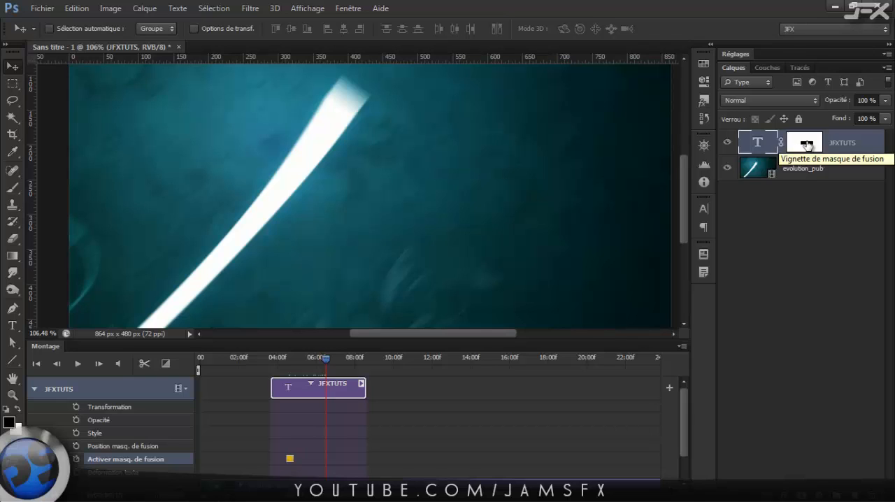
pyautogui.keyDown('shift'); pyautogui.click(807, 144); pyautogui.keyUp('shift')
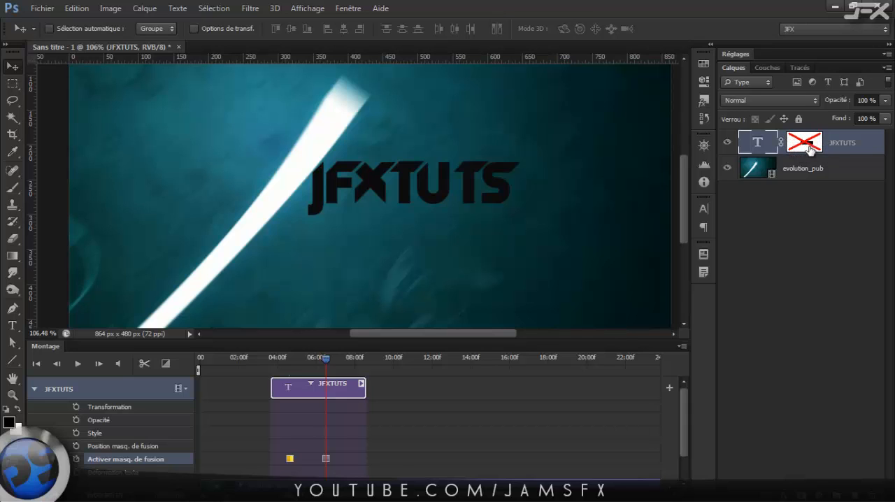
# Re-enable the JFXTUTS layer mask at the second keyframe and disable it again.
pyautogui.rightClick(807, 144)
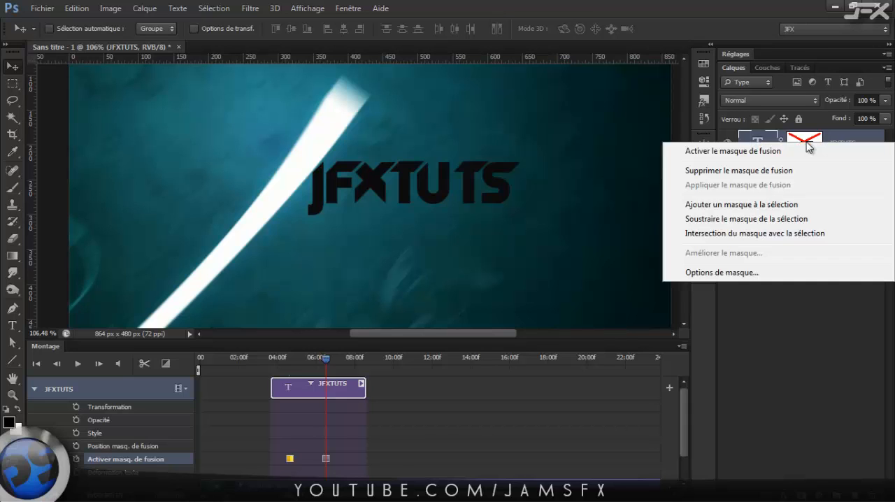
pyautogui.click(769, 151)
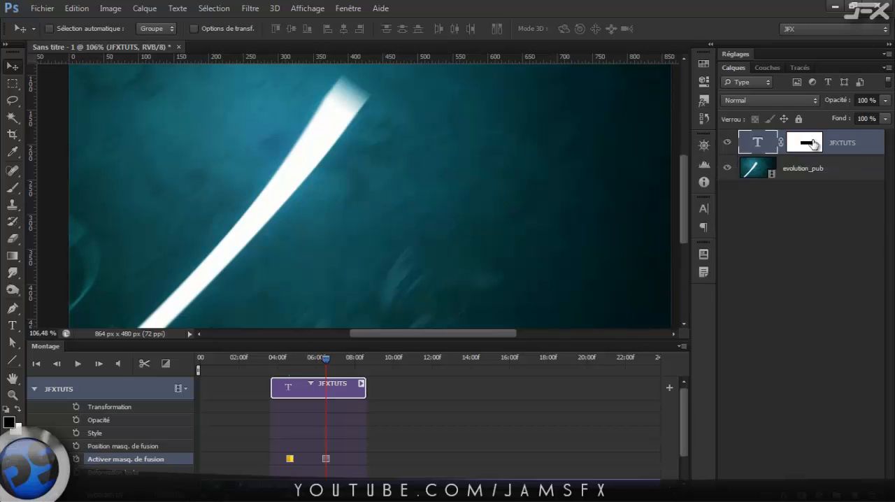
pyautogui.rightClick(807, 143)
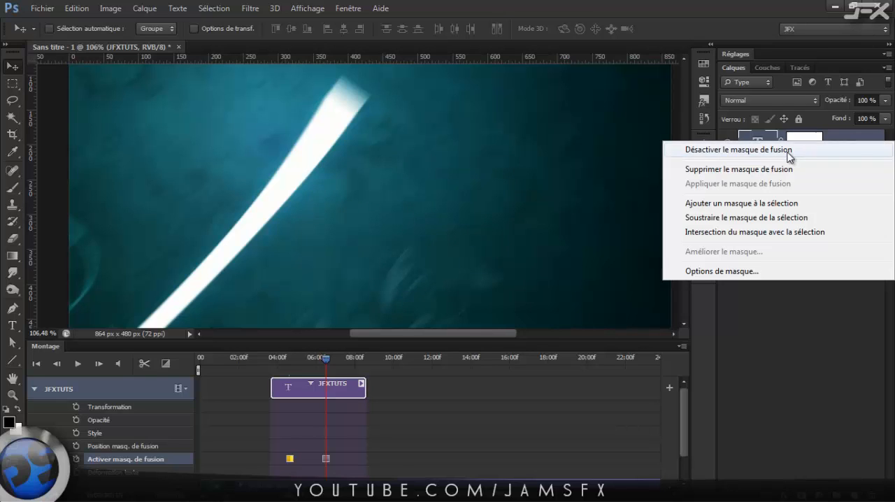
pyautogui.click(788, 151)
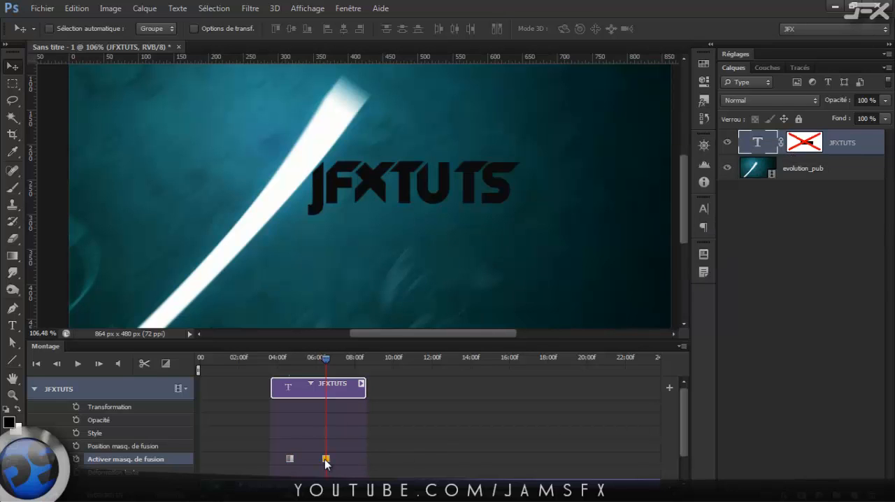
# Preview the JFXTUTS mask activation keyframes up to about 6.7 seconds and collapse the layer's timeline properties.
pyautogui.click(277, 442)
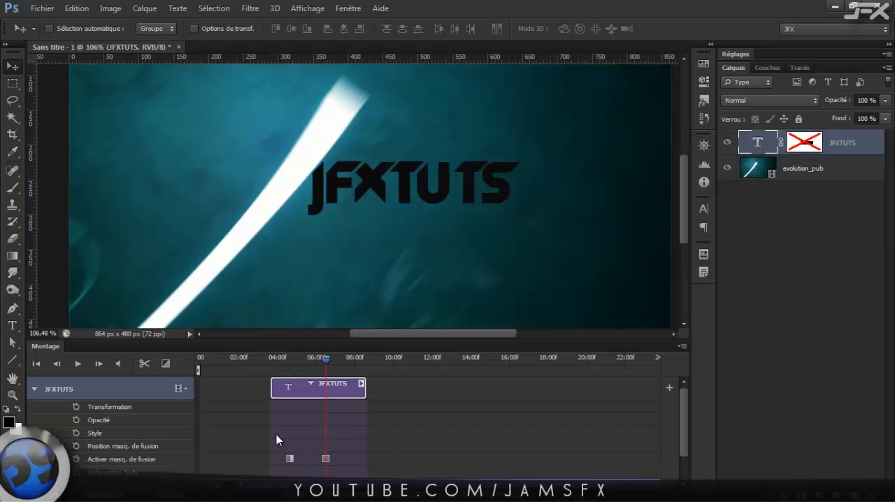
pyautogui.moveTo(288, 358); pyautogui.dragTo(330, 364)
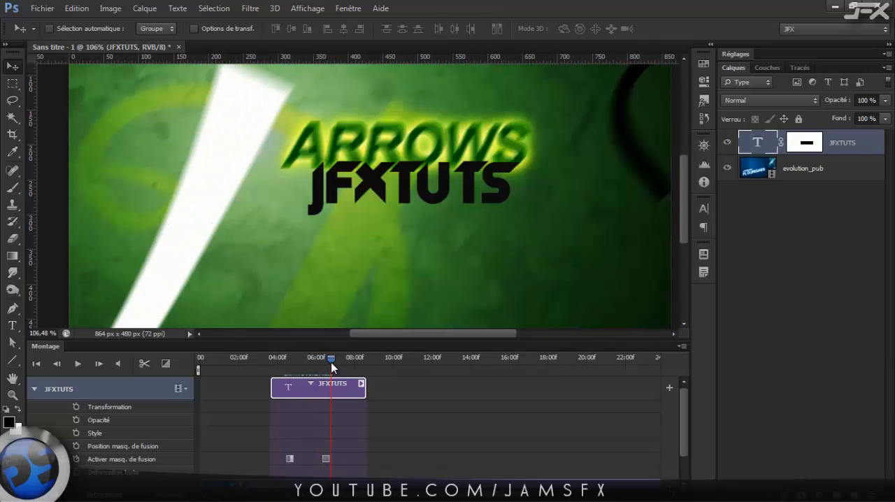
pyautogui.click(34, 387)
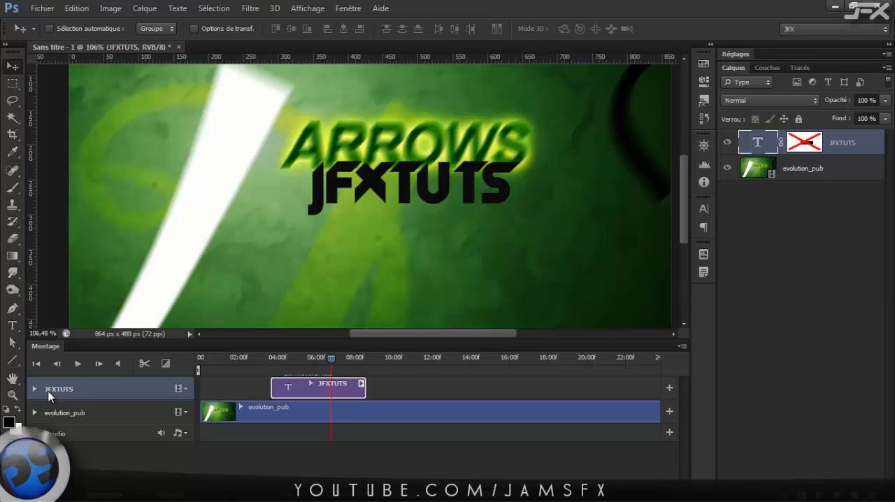
# Add a Teinte/Saturation adjustment layer above the other layers with Redéfinir turned on.
pyautogui.click(832, 428)
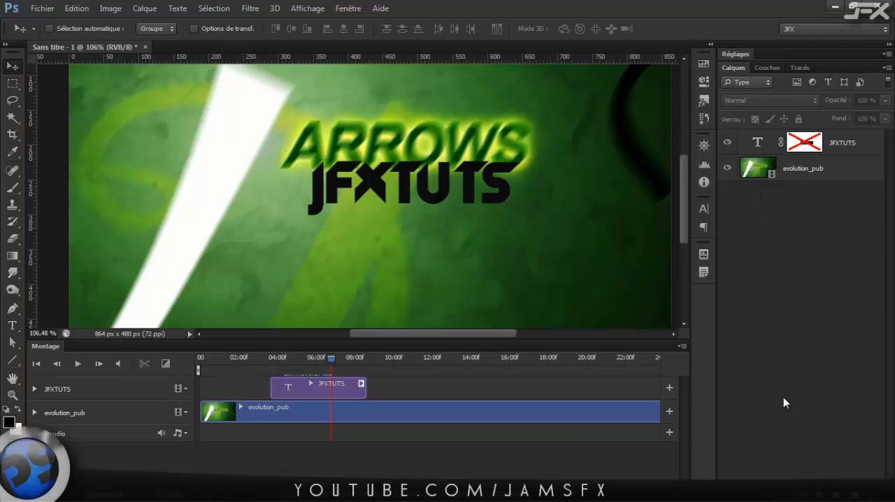
pyautogui.click(742, 54)
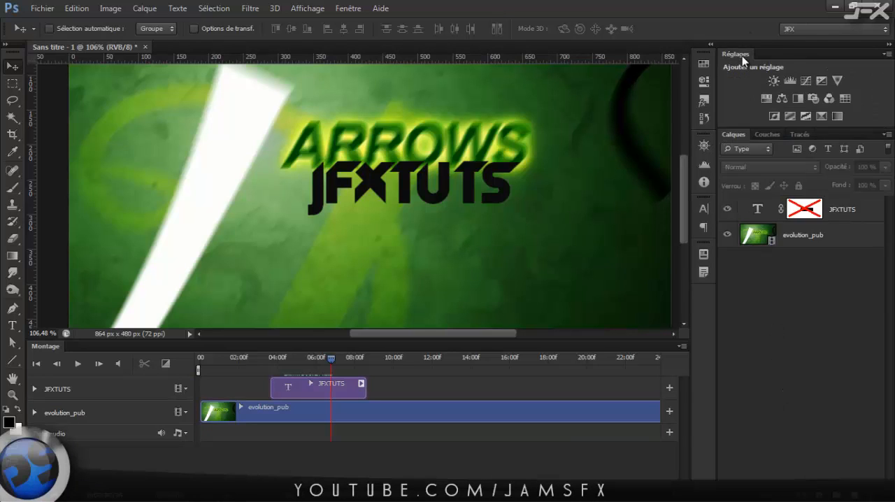
pyautogui.click(766, 99)
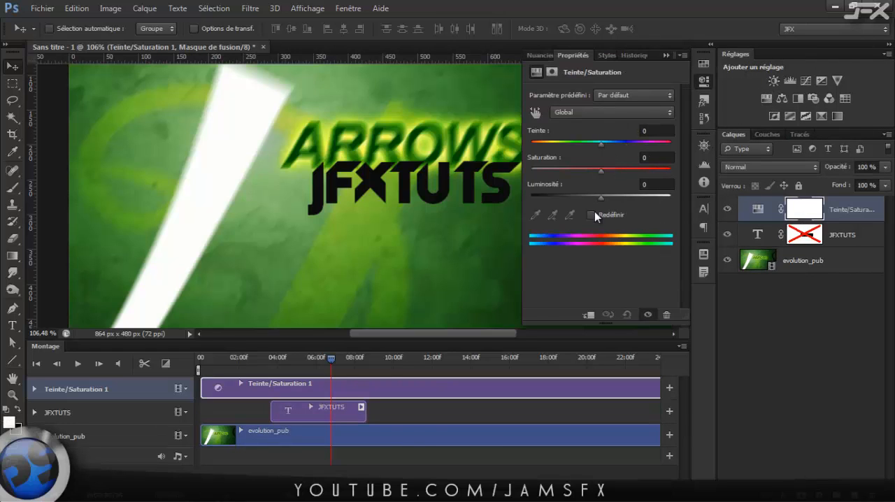
pyautogui.click(592, 213)
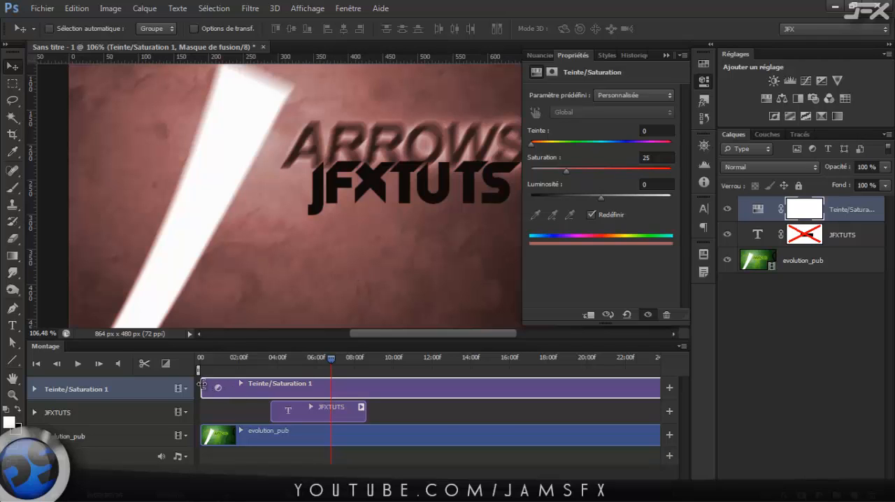
# Shorten the Teinte/Saturation clip to about 5 seconds, starting at about 7.5 seconds, and place the playhead at about 9.5 seconds.
pyautogui.moveTo(202, 383); pyautogui.dragTo(314, 386)
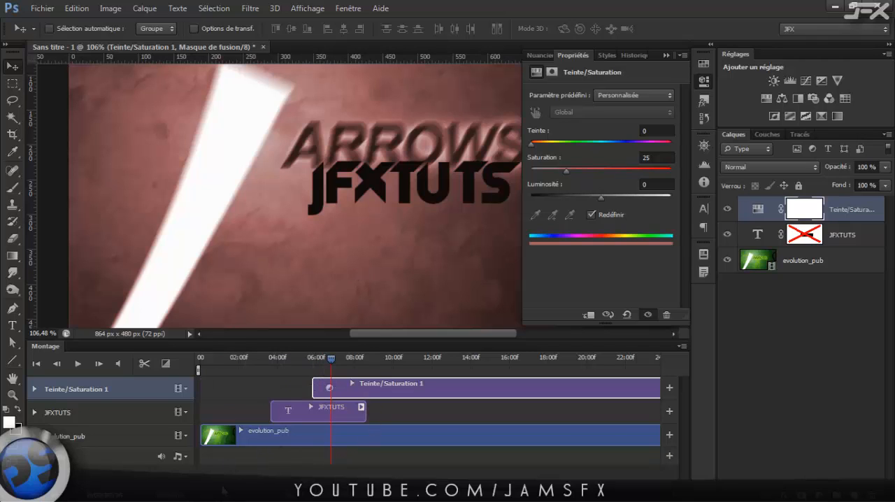
pyautogui.moveTo(223, 493); pyautogui.dragTo(207, 494)
pyautogui.moveTo(349, 388); pyautogui.dragTo(295, 387)
pyautogui.moveTo(207, 494)
pyautogui.mouseDown()
pyautogui.moveTo(238, 494)
pyautogui.moveTo(223, 495)
pyautogui.mouseUp()
pyautogui.click(534, 358)
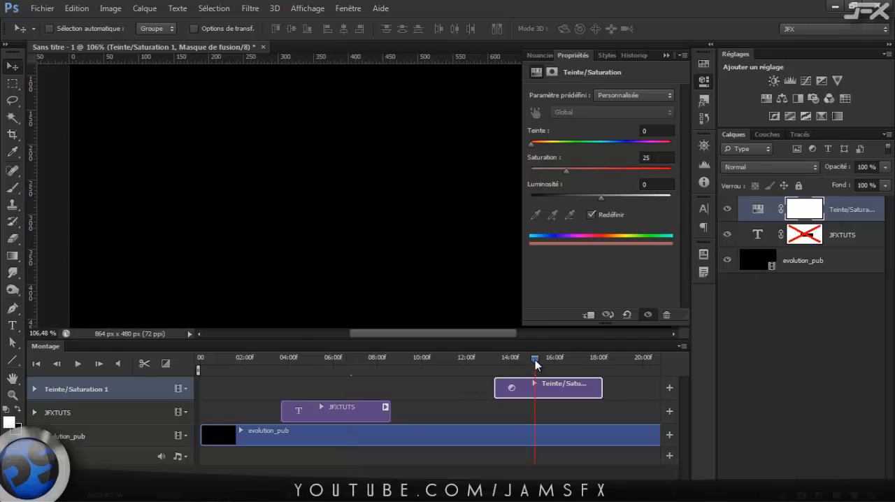
pyautogui.moveTo(535, 359); pyautogui.dragTo(407, 358)
pyautogui.click(412, 359)
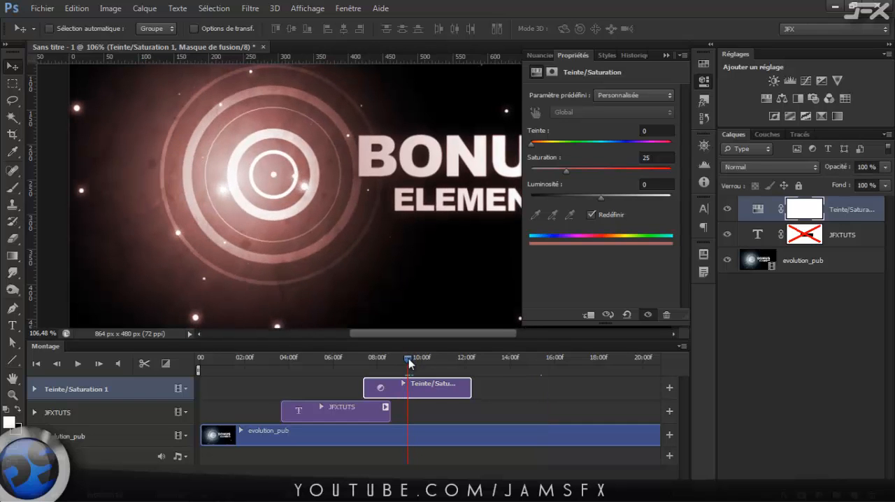
# Toggle the Teinte/Saturation layer's mask off and on, and hide and show the layer to compare the image.
pyautogui.keyDown('shift'); pyautogui.click(811, 216); pyautogui.keyUp('shift')
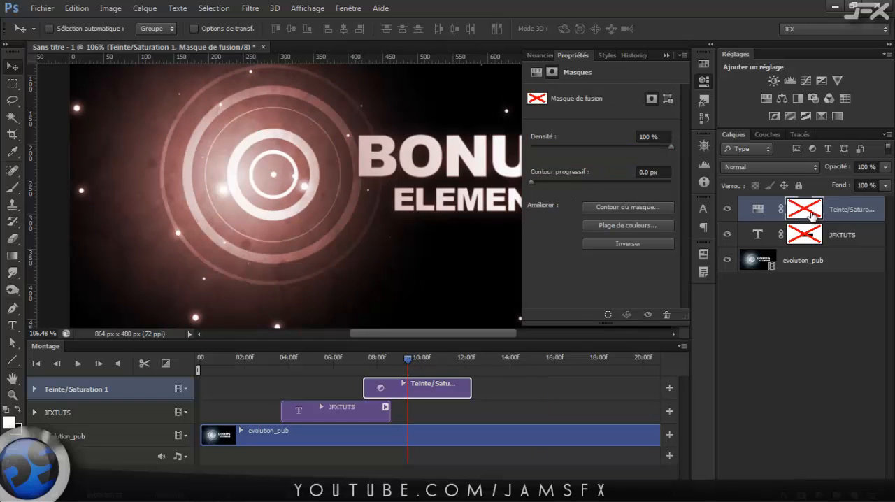
pyautogui.keyDown('shift'); pyautogui.click(804, 214); pyautogui.keyUp('shift')
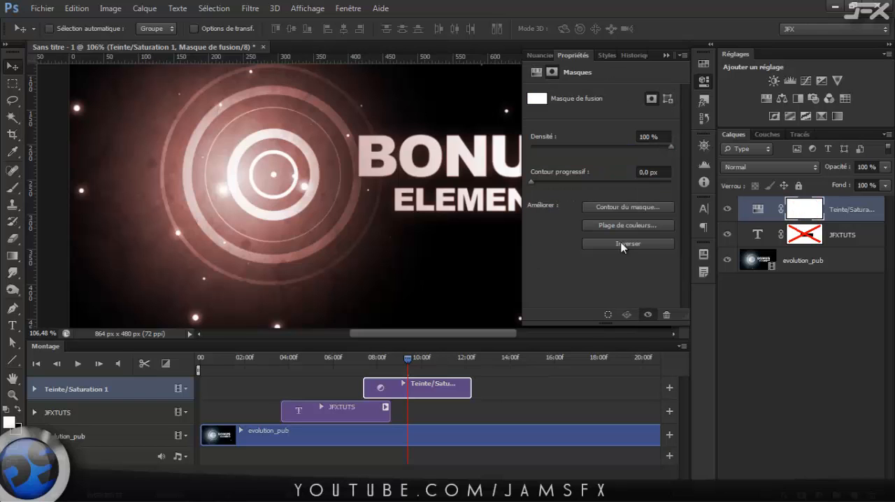
pyautogui.click(727, 210)
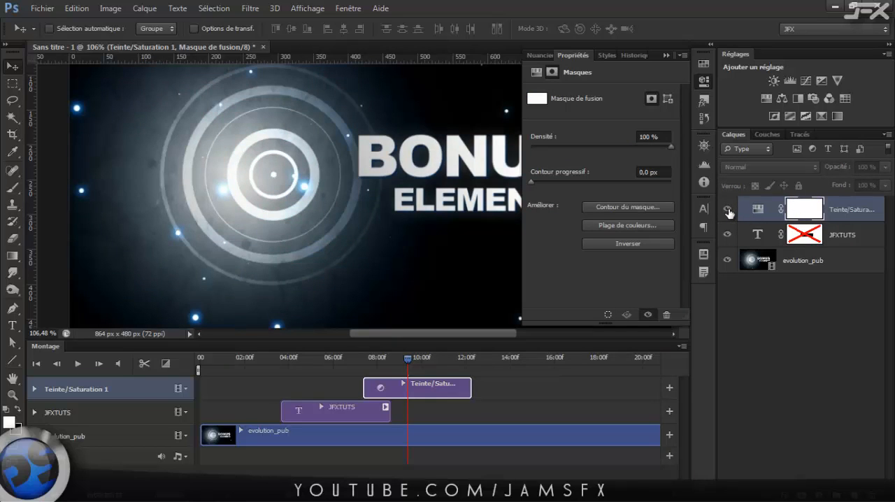
pyautogui.click(727, 210)
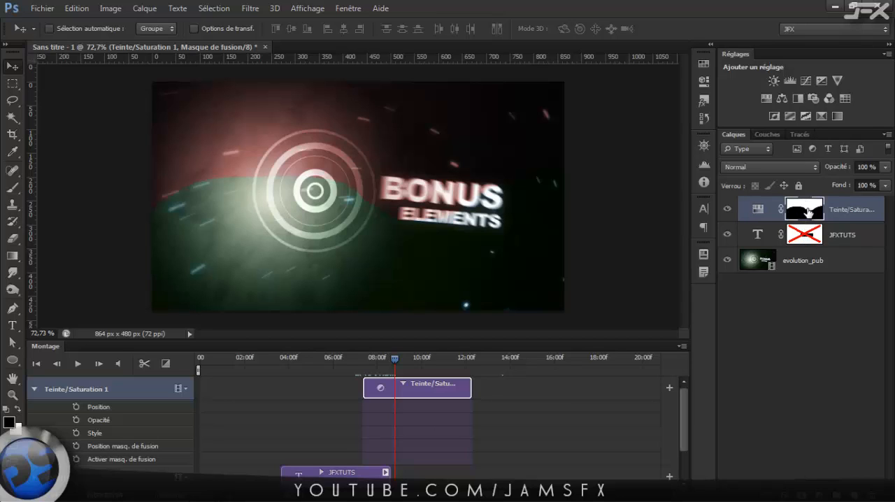
# Add an Activer masq. de fusion keyframe to Teinte/Saturation at about 8.8 seconds and disable its mask at about 10.6 seconds.
pyautogui.click(76, 458)
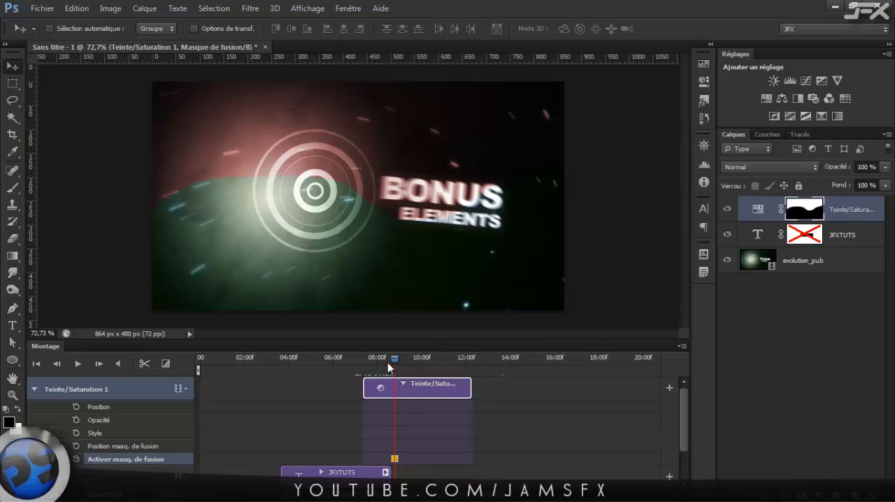
pyautogui.moveTo(394, 359); pyautogui.dragTo(436, 361)
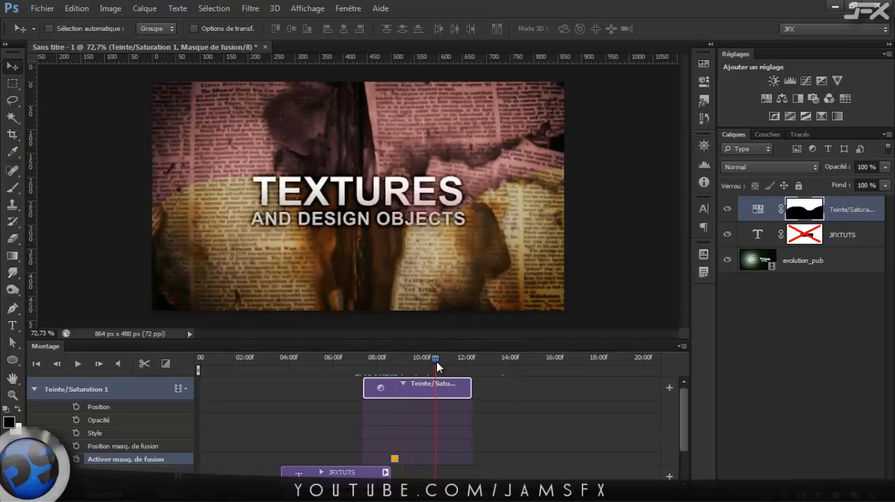
pyautogui.keyDown('shift'); pyautogui.click(808, 214); pyautogui.keyUp('shift')
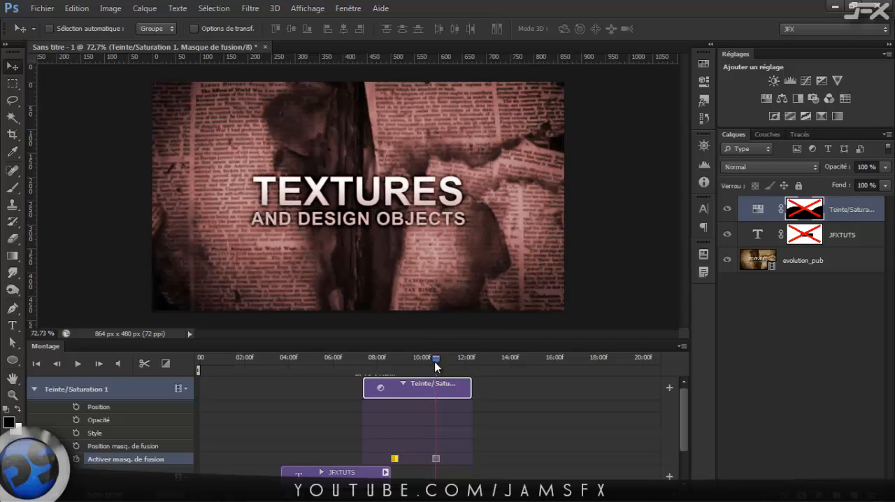
pyautogui.moveTo(436, 361)
pyautogui.mouseDown()
pyautogui.moveTo(404, 362)
pyautogui.moveTo(438, 362)
pyautogui.mouseUp()
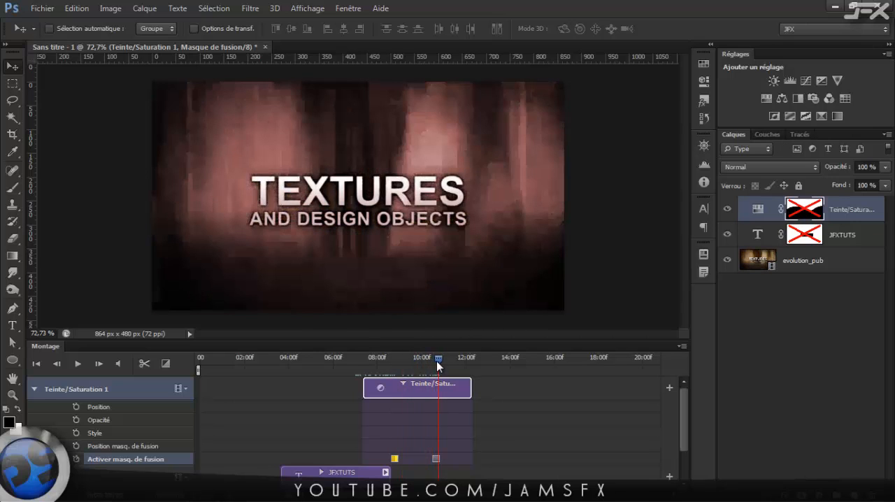
# Collapse the Teinte/Saturation timeline properties and delete the adjustment layer.
pyautogui.click(448, 434)
pyautogui.click(37, 387)
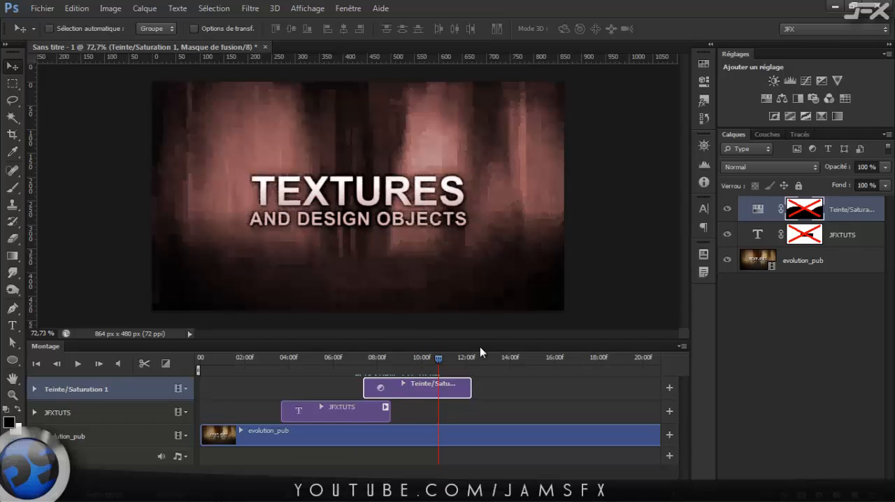
pyautogui.press('Delete')
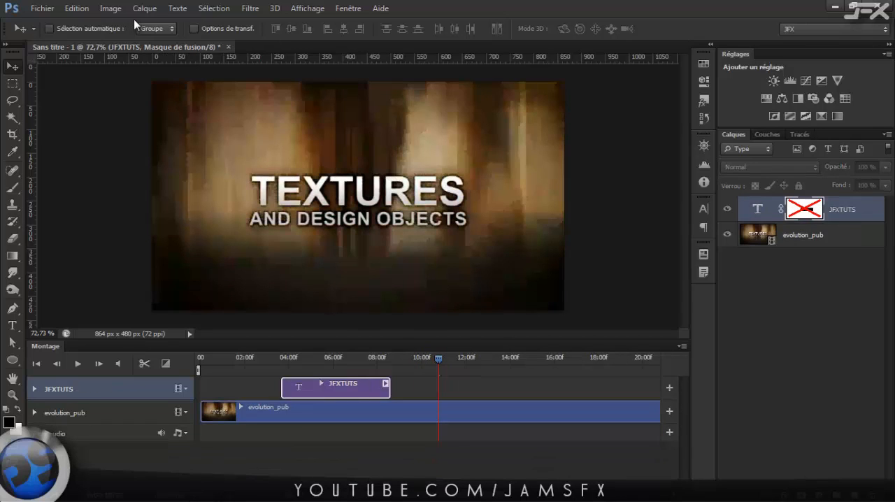
# Draw a pink ellipse of about 307 by 294 px over the video and expand its timeline properties.
pyautogui.press('u')
pyautogui.moveTo(323, 129); pyautogui.dragTo(468, 265)
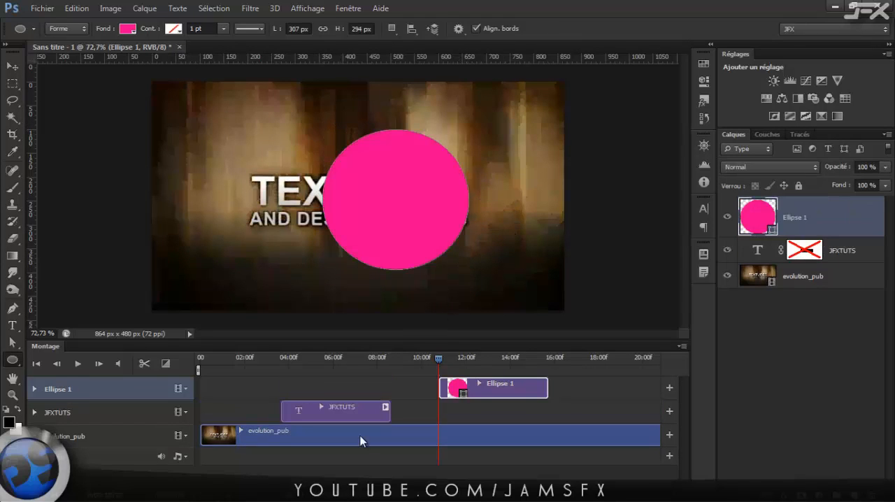
pyautogui.click(34, 390)
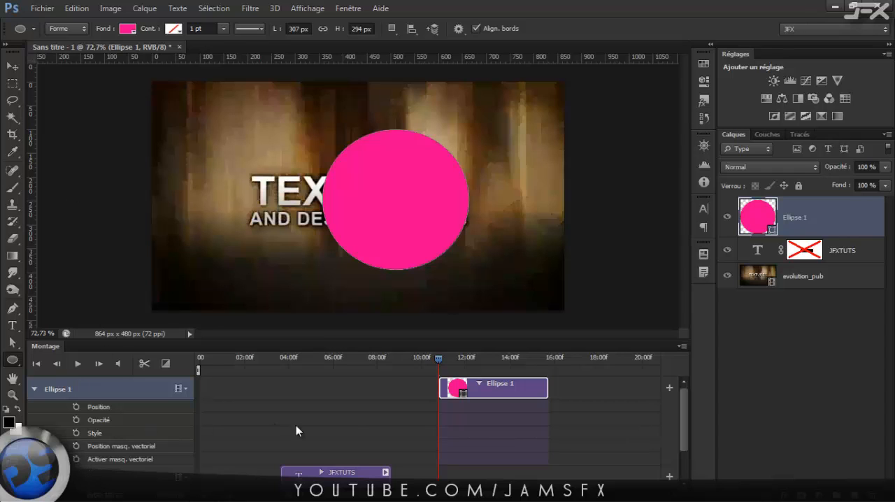
pyautogui.moveTo(440, 360); pyautogui.dragTo(454, 361)
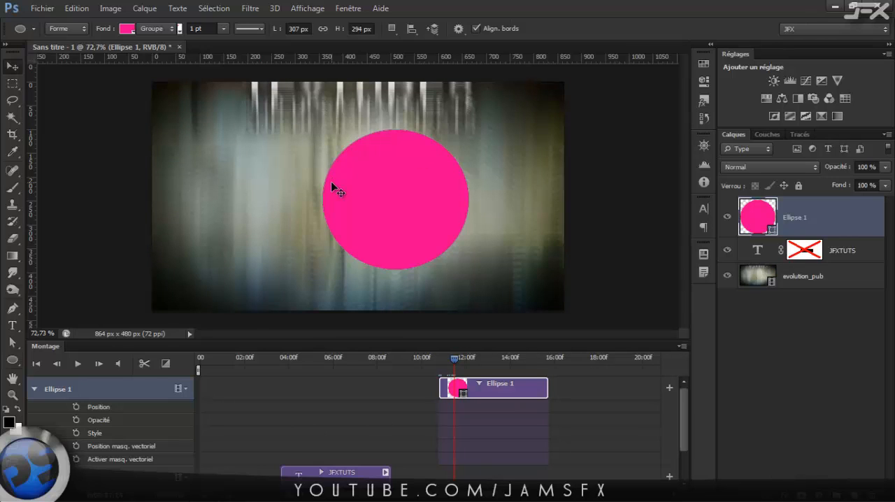
pyautogui.press('v')
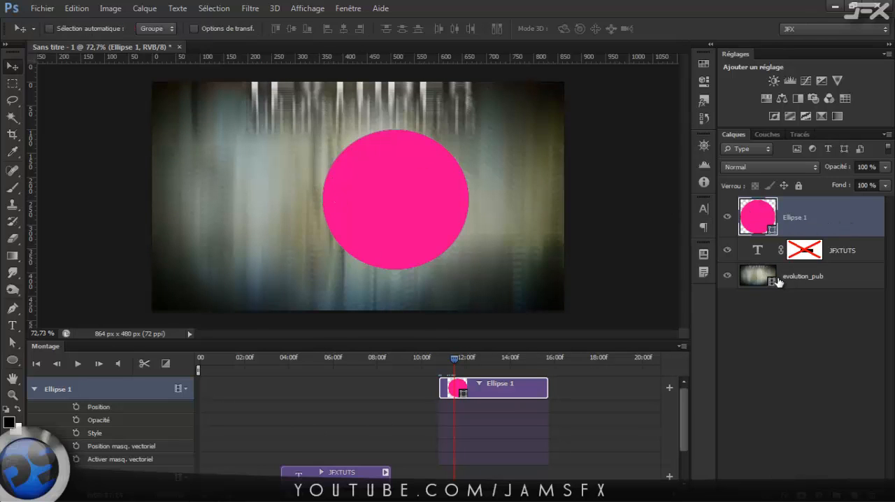
# Delete the JFXTUTS layer's mask and move the text slightly down and left at about 6.7 seconds.
pyautogui.click(755, 254)
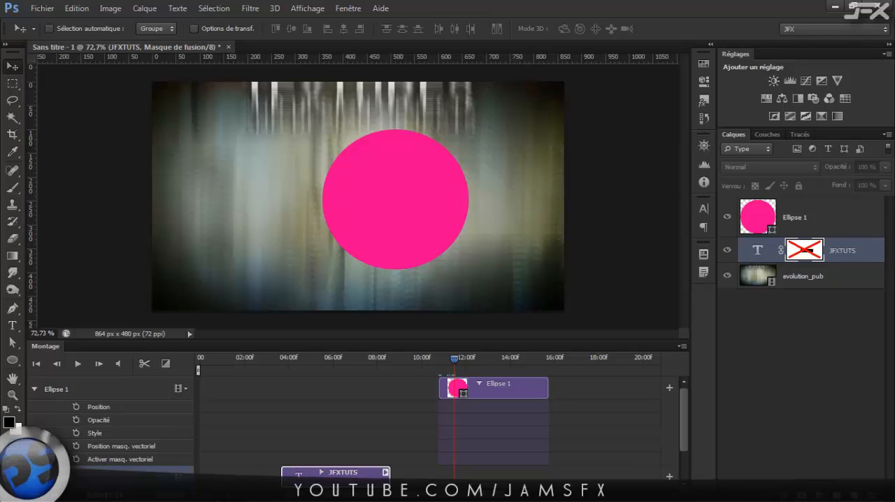
pyautogui.click(322, 355)
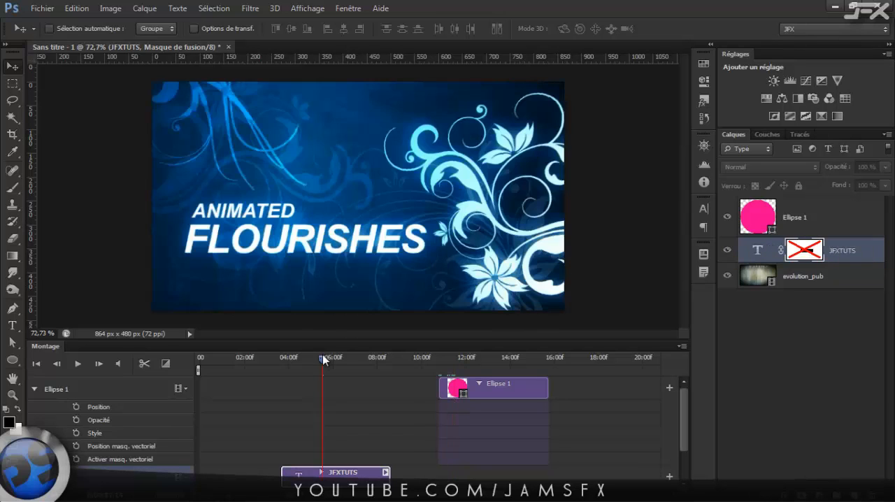
pyautogui.moveTo(320, 357); pyautogui.dragTo(347, 363)
pyautogui.keyDown('shift'); pyautogui.click(797, 255); pyautogui.keyUp('shift')
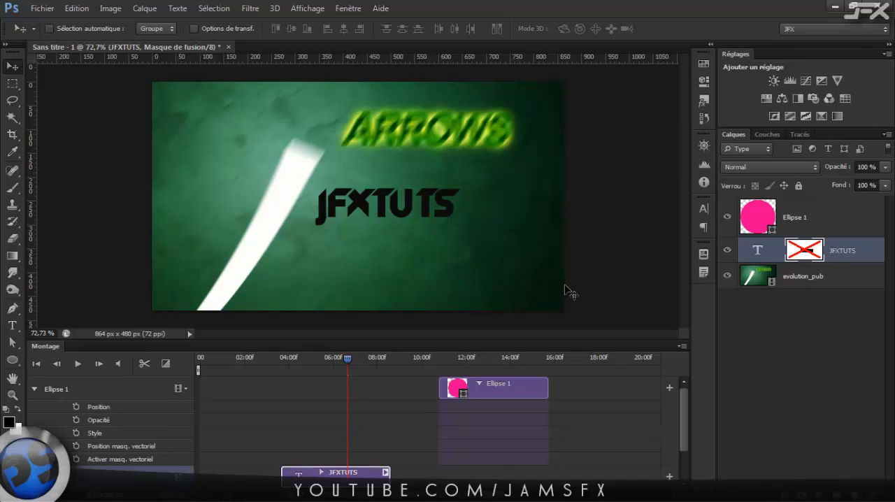
pyautogui.rightClick(809, 255)
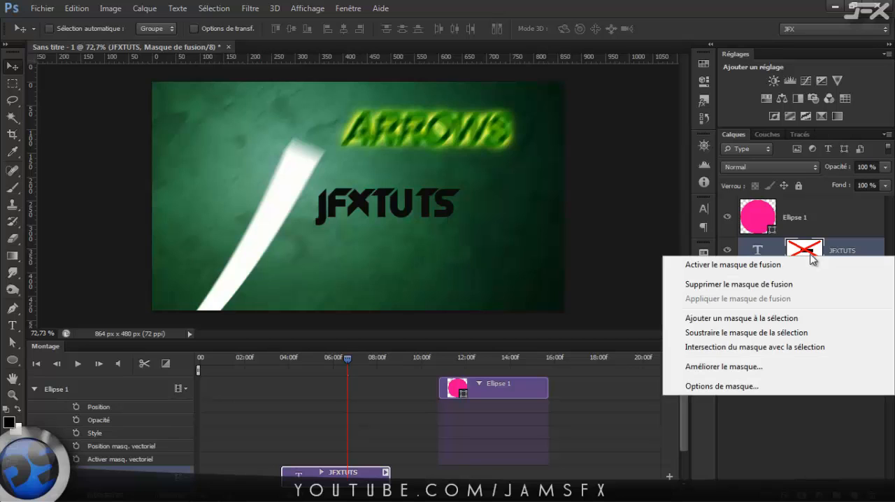
pyautogui.click(759, 285)
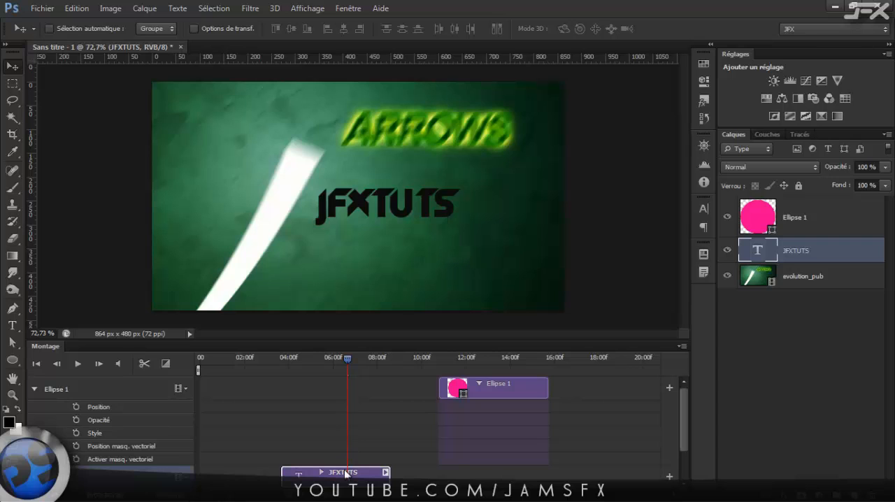
pyautogui.moveTo(330, 196)
pyautogui.mouseDown()
pyautogui.moveTo(344, 148)
pyautogui.moveTo(329, 231)
pyautogui.moveTo(326, 208)
pyautogui.mouseUp()
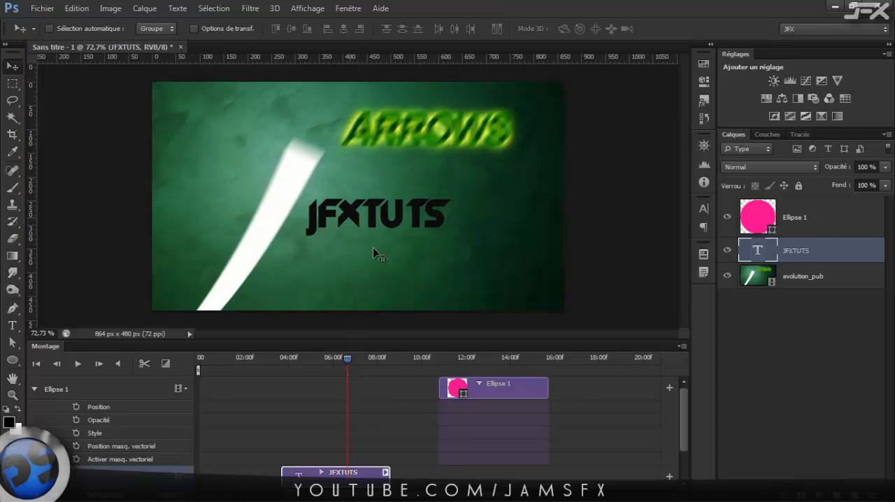
# Select the Ellipse 1 clip and place the playhead within it at about 12.8 seconds.
pyautogui.click(489, 392)
pyautogui.click(484, 358)
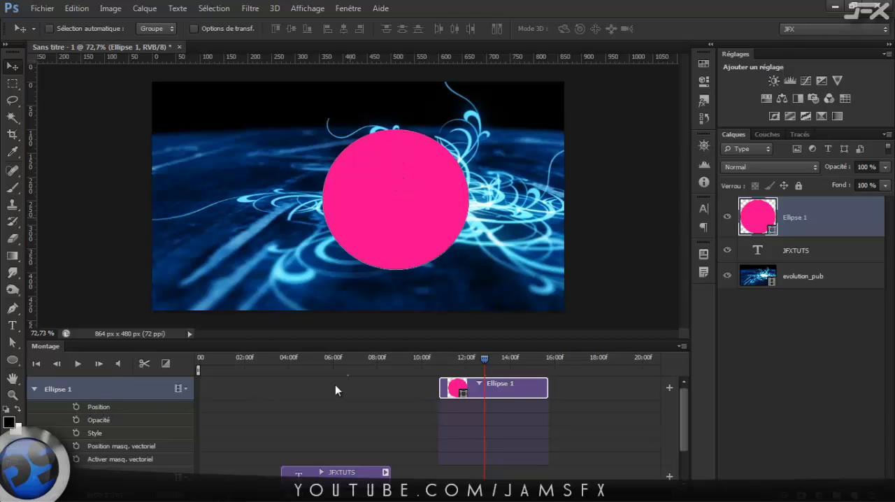
# Start animating the Ellipse 1 position at about 12.8 seconds and move the ellipse up and left at about 13.9 seconds.
pyautogui.click(76, 406)
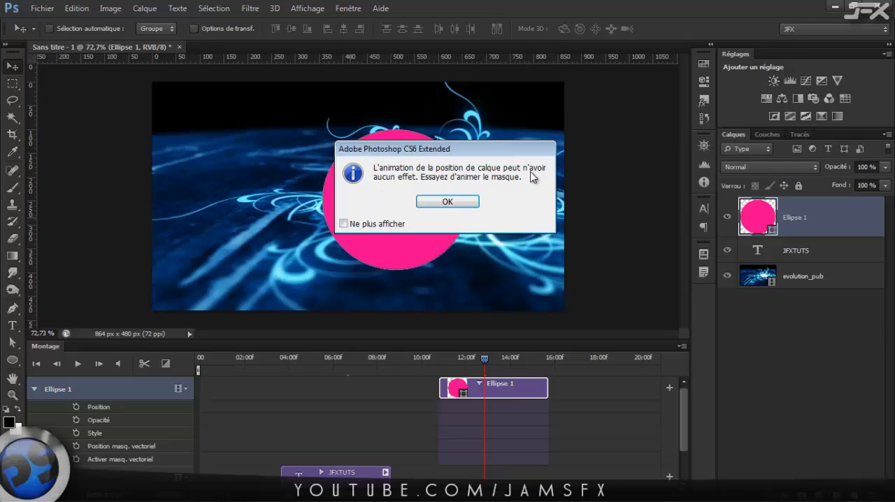
pyautogui.click(464, 202)
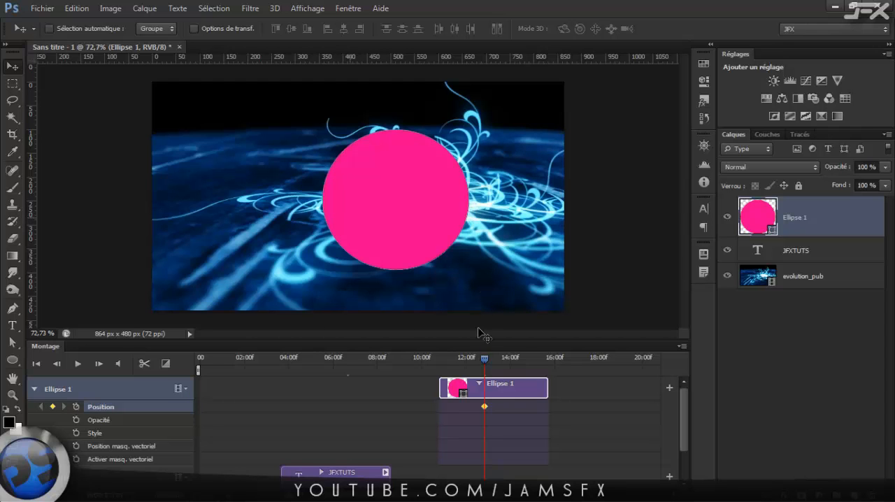
pyautogui.moveTo(485, 360); pyautogui.dragTo(509, 363)
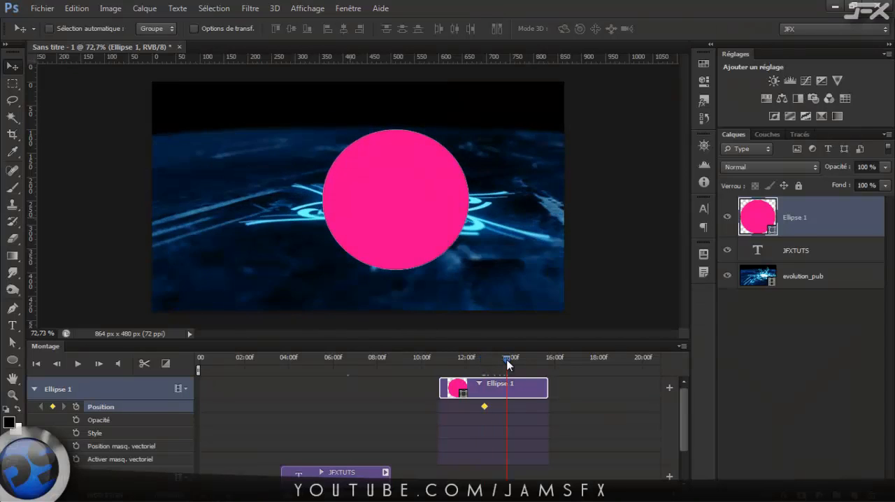
pyautogui.moveTo(396, 239); pyautogui.dragTo(258, 210)
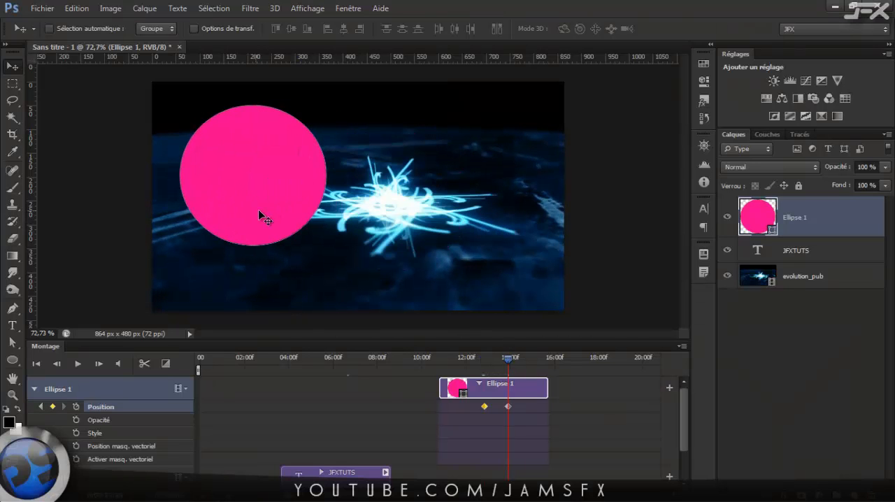
# Scrub back to about 12.7 seconds and delete both Position keyframes of the Ellipse 1 layer.
pyautogui.moveTo(462, 354); pyautogui.dragTo(481, 365)
pyautogui.moveTo(516, 402); pyautogui.dragTo(475, 424)
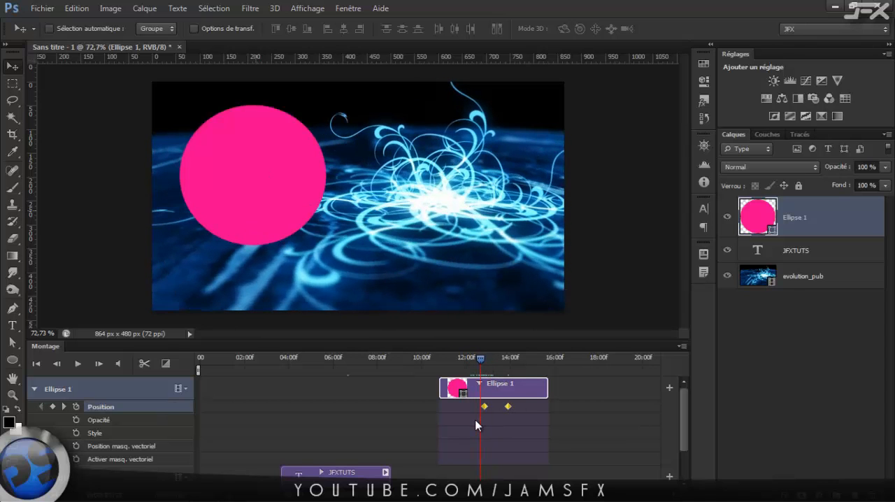
pyautogui.press('Delete')
# Add a Position keyframe to Ellipse 1 at about 11.5 seconds and scrub ahead to about 13.5 seconds.
pyautogui.click(455, 360)
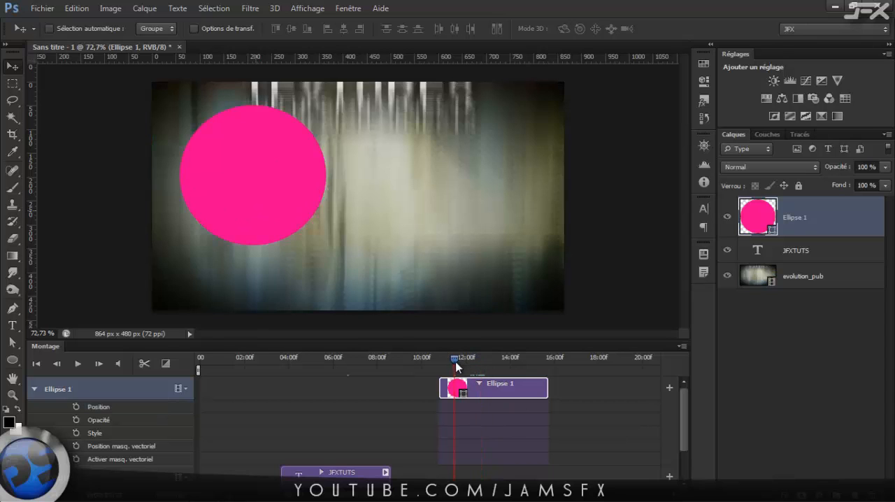
pyautogui.click(75, 406)
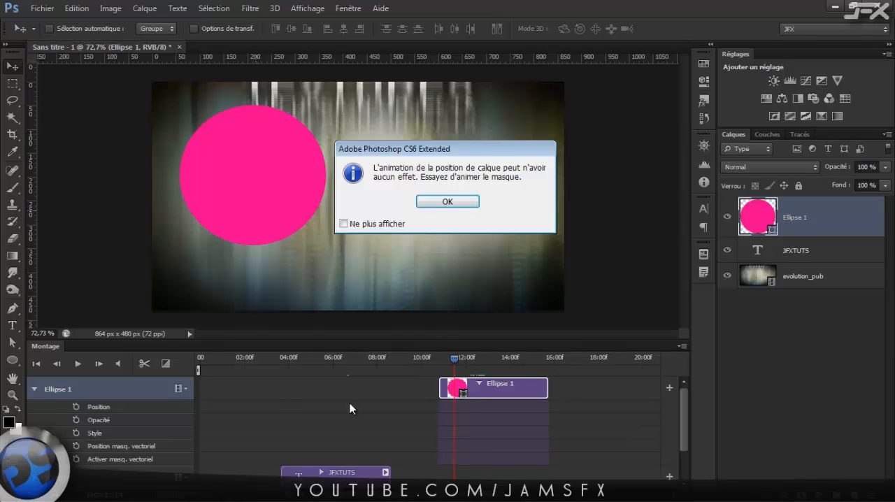
pyautogui.click(448, 201)
pyautogui.moveTo(454, 359)
pyautogui.mouseDown()
pyautogui.moveTo(499, 359)
pyautogui.moveTo(479, 362)
pyautogui.moveTo(498, 367)
pyautogui.mouseUp()
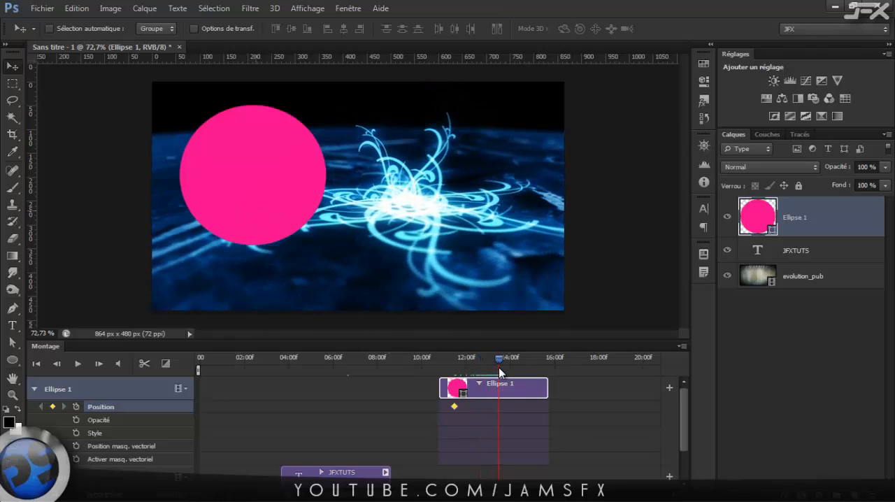
# Delete the Ellipse 1 layer and draw a new pink ellipse of about 296 by 300 px at about 13.5 seconds.
pyautogui.click(821, 230)
pyautogui.press('Delete')
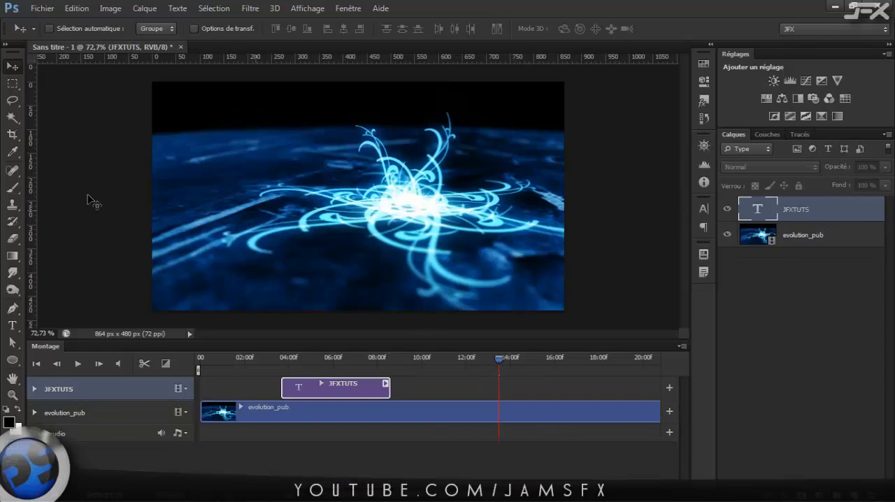
pyautogui.press('u')
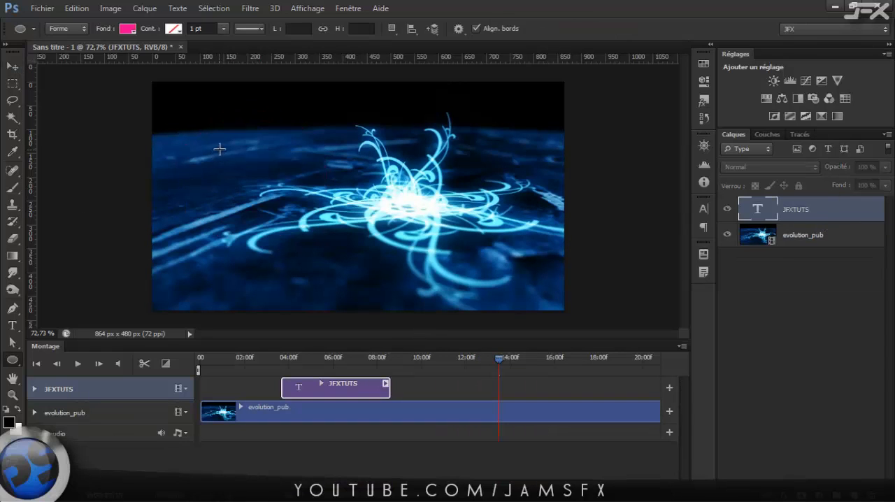
pyautogui.moveTo(219, 149); pyautogui.dragTo(363, 291)
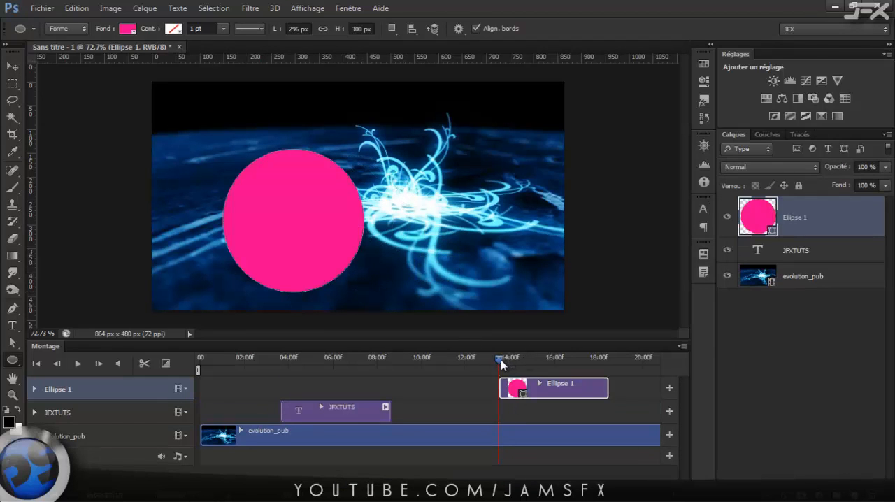
# Expand the new Ellipse 1 layer's timeline properties and shift its clip to start at about 7.4 seconds.
pyautogui.moveTo(501, 359); pyautogui.dragTo(532, 361)
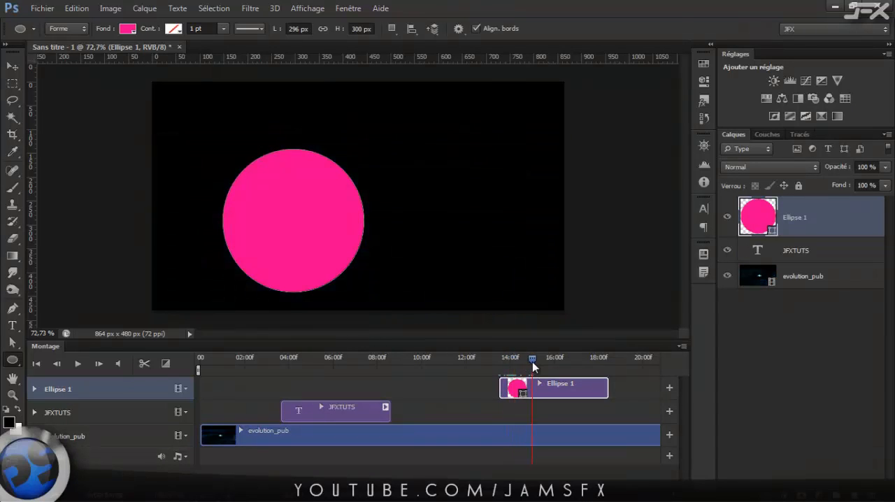
pyautogui.click(34, 388)
pyautogui.click(34, 389)
pyautogui.click(33, 388)
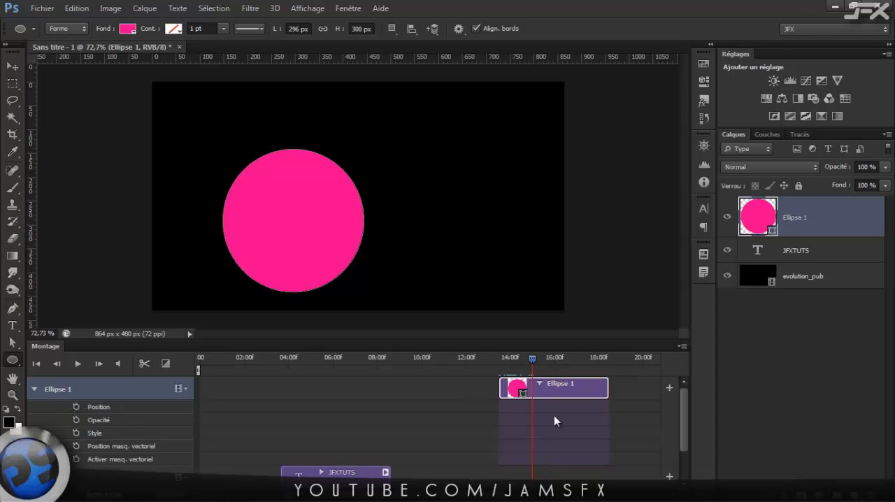
pyautogui.moveTo(545, 386); pyautogui.dragTo(410, 387)
pyautogui.click(373, 367)
pyautogui.press('space')
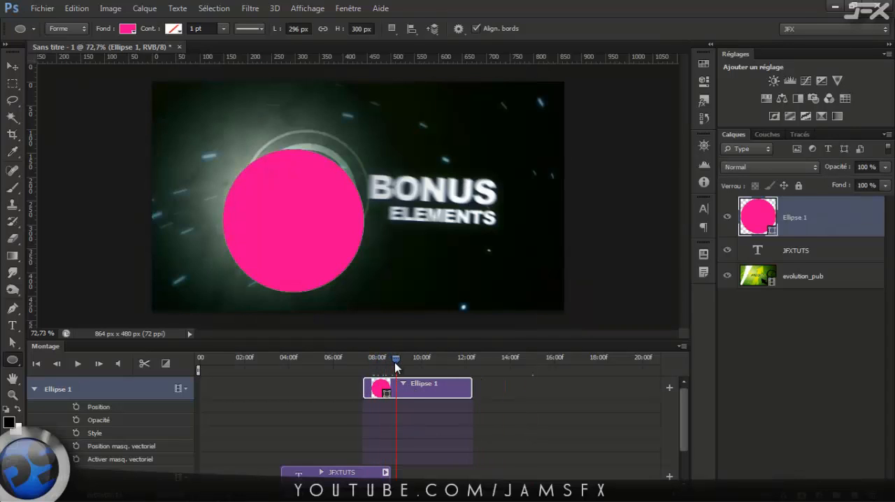
# Animate the Ellipse 1 position from upper right of centre at about 8.7 seconds to the lower-right corner at about 10.8 seconds.
pyautogui.click(76, 407)
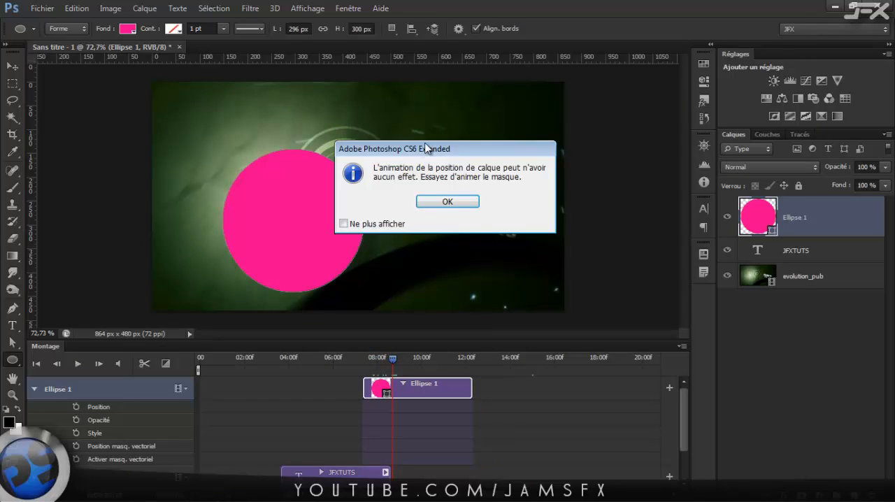
pyautogui.click(451, 202)
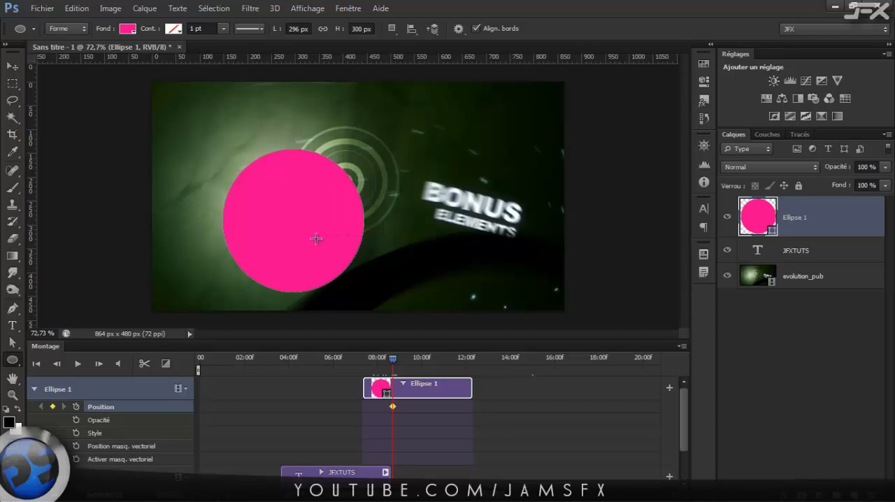
pyautogui.press('v')
pyautogui.moveTo(313, 243); pyautogui.dragTo(438, 171)
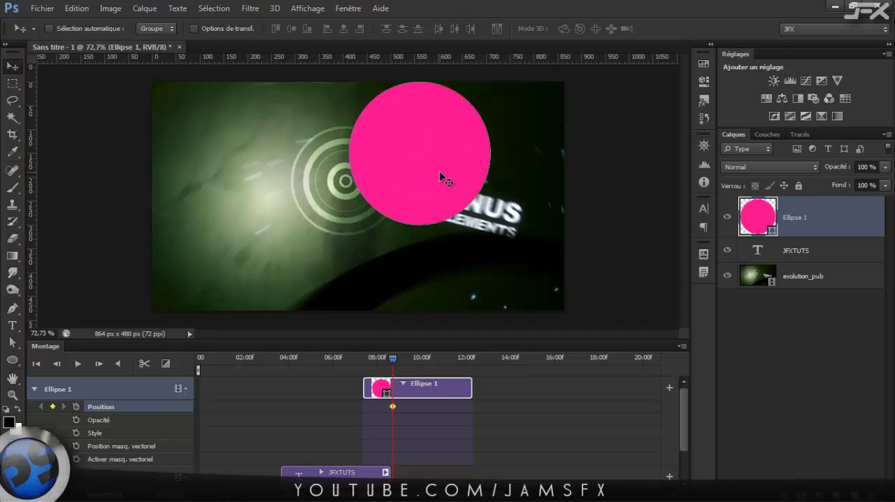
pyautogui.moveTo(395, 360); pyautogui.dragTo(439, 364)
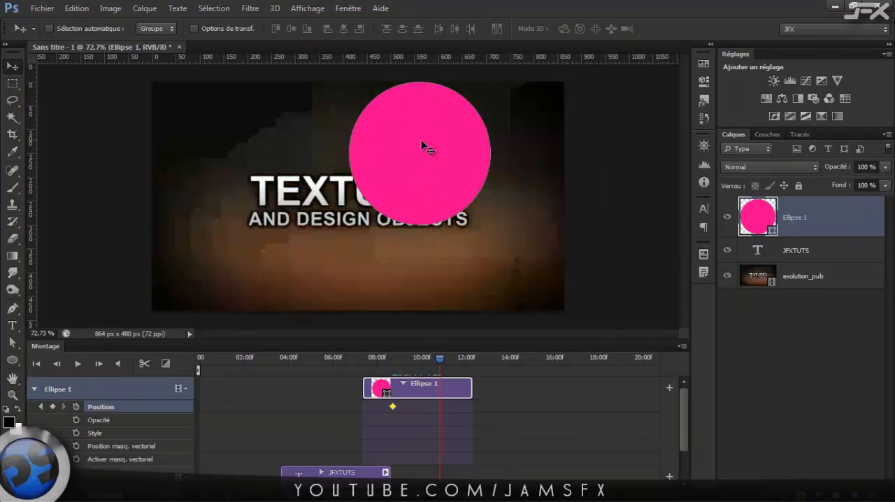
pyautogui.moveTo(425, 146); pyautogui.dragTo(506, 232)
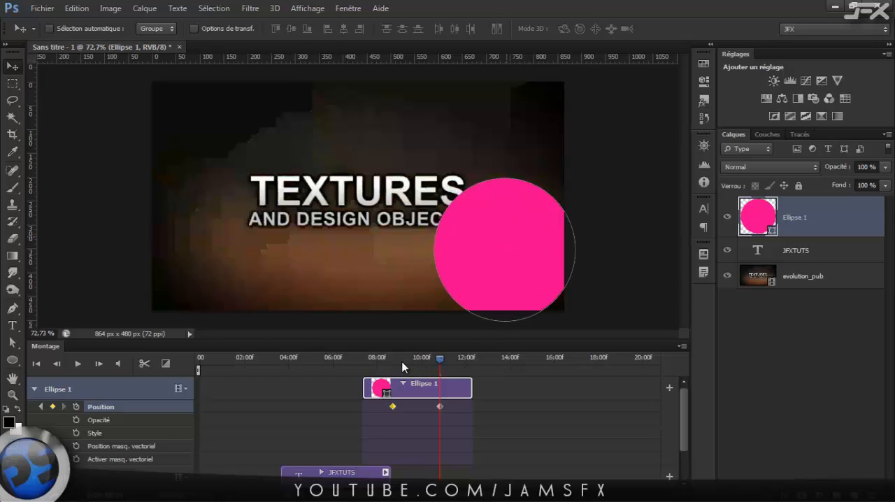
# Scrub back to about 9.3 seconds and delete the two Position keyframes at about 8.7 and 10.8 seconds.
pyautogui.moveTo(440, 359); pyautogui.dragTo(405, 361)
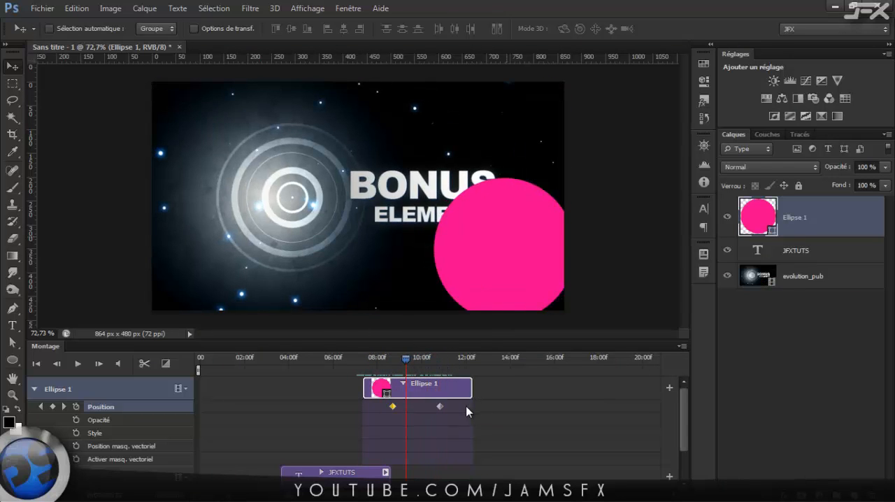
pyautogui.moveTo(466, 406); pyautogui.dragTo(390, 413)
pyautogui.press('Delete')
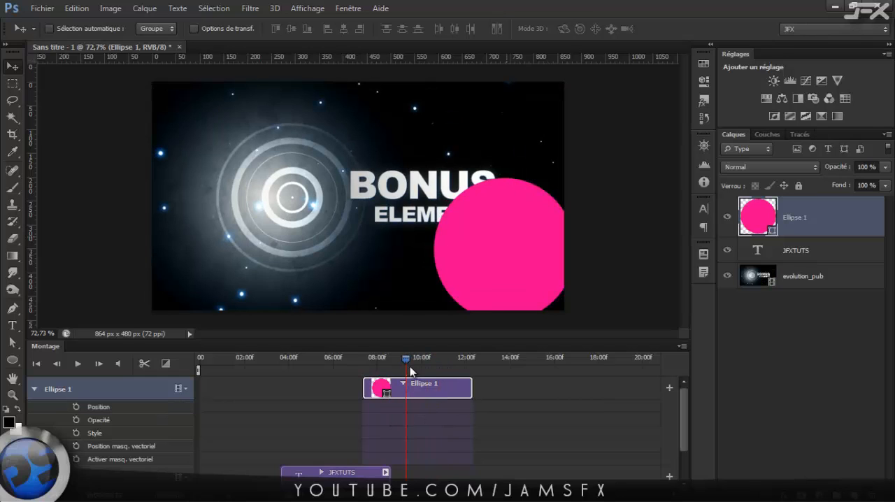
# Keyframe the Ellipse 1 position at about 9.3 seconds and move the ellipse to the frame's left edge at about 10.7 seconds.
pyautogui.click(75, 407)
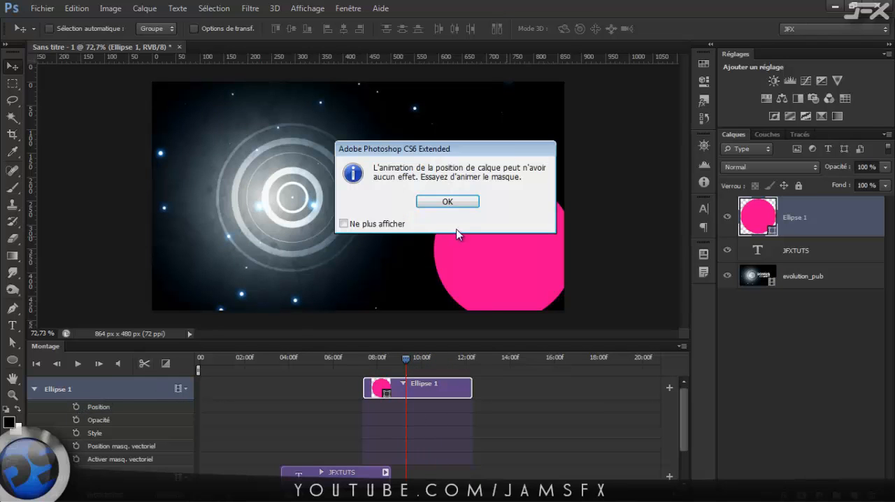
pyautogui.click(448, 203)
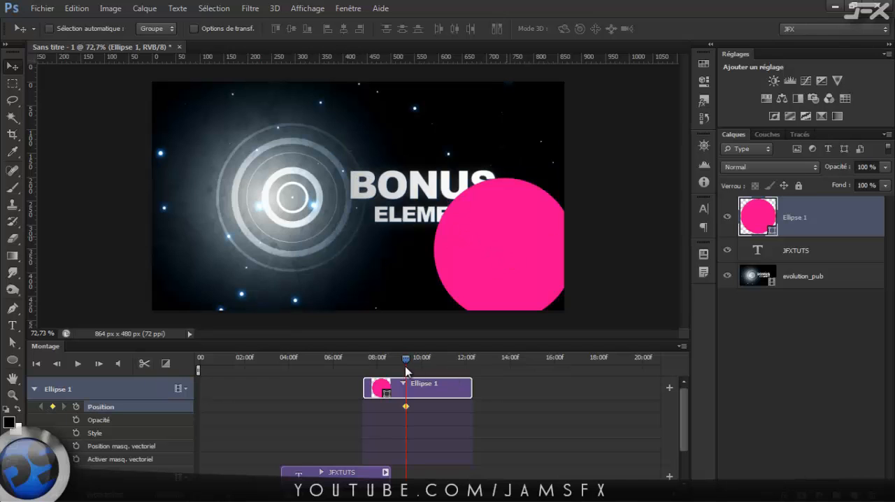
pyautogui.moveTo(405, 365); pyautogui.dragTo(437, 363)
pyautogui.moveTo(442, 281); pyautogui.dragTo(211, 245)
pyautogui.moveTo(437, 358); pyautogui.dragTo(392, 358)
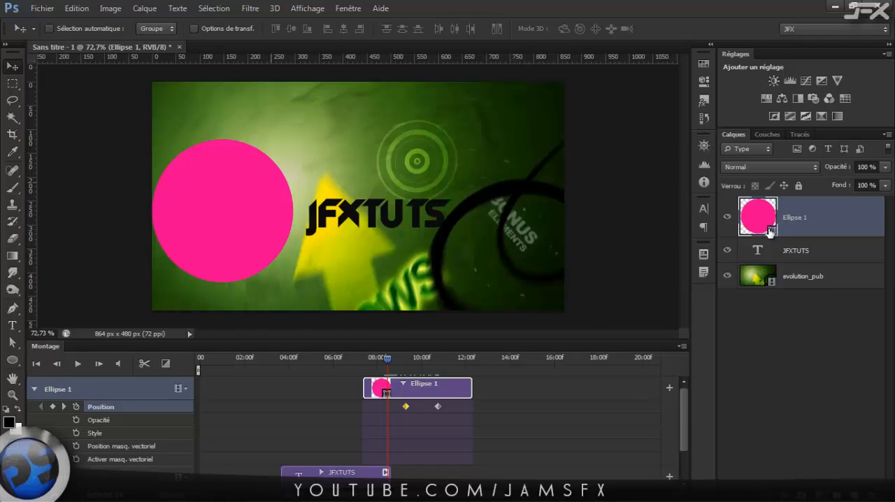
# Delete the Position keyframes at about 9.3 and 10.7 seconds and place the playhead at the start of the Ellipse 1 clip.
pyautogui.moveTo(445, 401); pyautogui.dragTo(381, 421)
pyautogui.press('Delete')
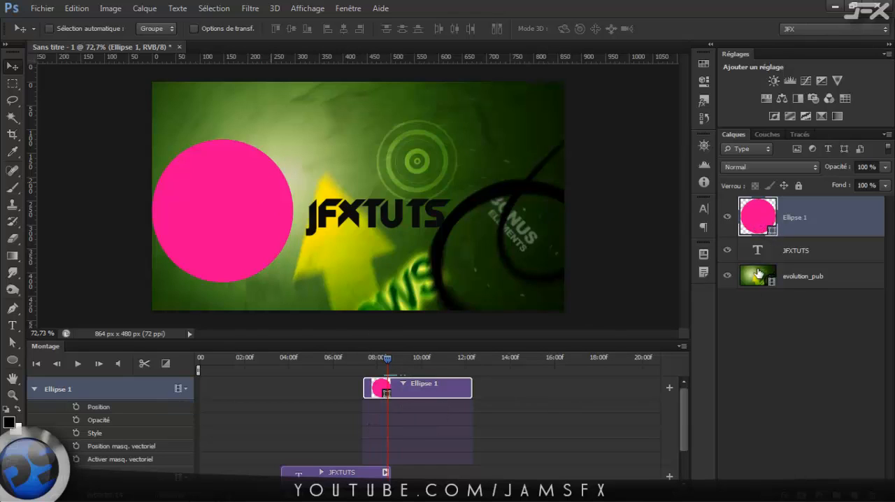
pyautogui.click(311, 357)
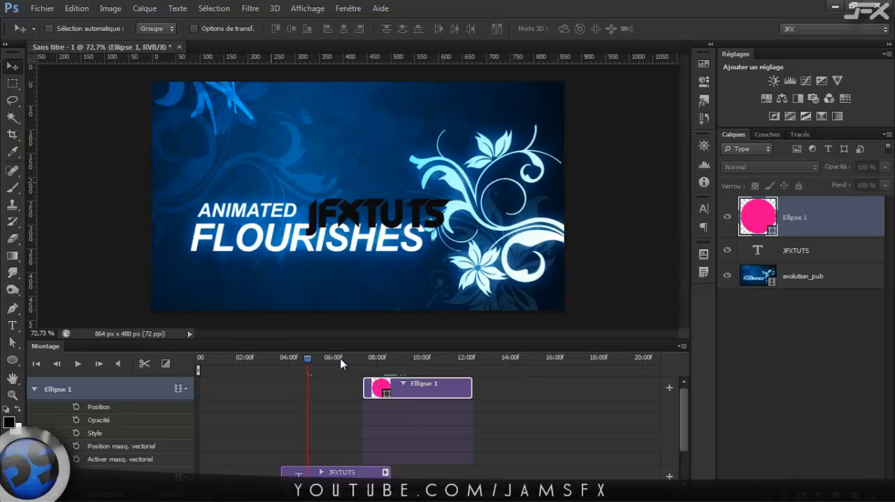
pyautogui.click(365, 357)
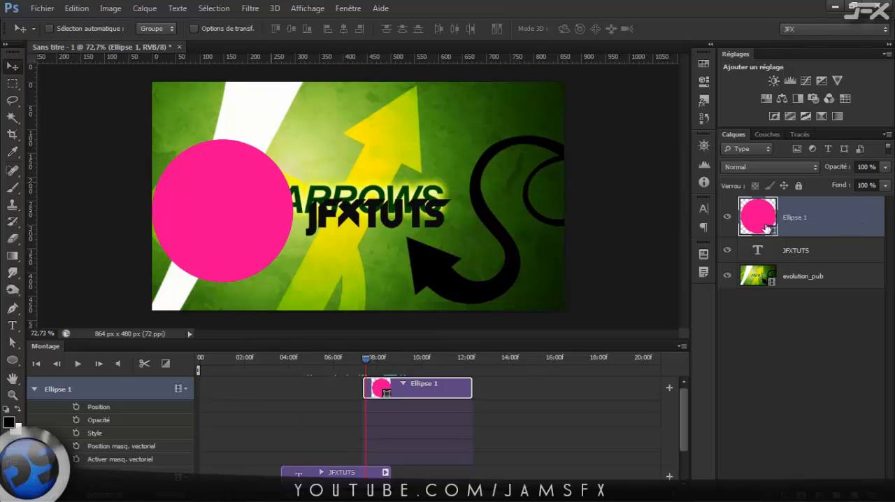
# Compare the Ellipse 1 shape layer with the JFXTUTS text layer by selecting them alternately.
pyautogui.click(796, 244)
pyautogui.click(772, 233)
pyautogui.click(793, 252)
pyautogui.scroll(2, 265, 199)
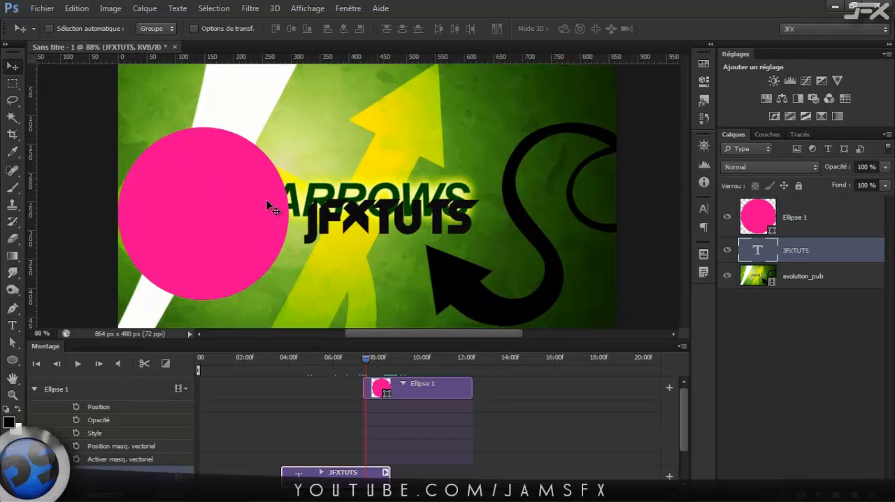
pyautogui.scroll(1, 265, 199)
pyautogui.click(766, 214)
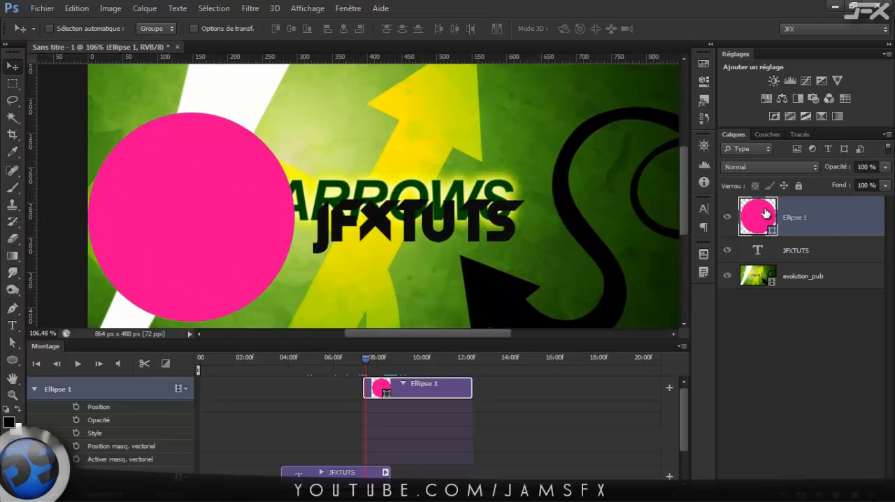
pyautogui.click(797, 246)
pyautogui.click(800, 217)
pyautogui.click(788, 253)
pyautogui.click(771, 232)
# Animate the Ellipse 1 position from the video's right side at about 7.5 seconds to its left side at about 10.4 seconds.
pyautogui.click(76, 406)
pyautogui.click(443, 211)
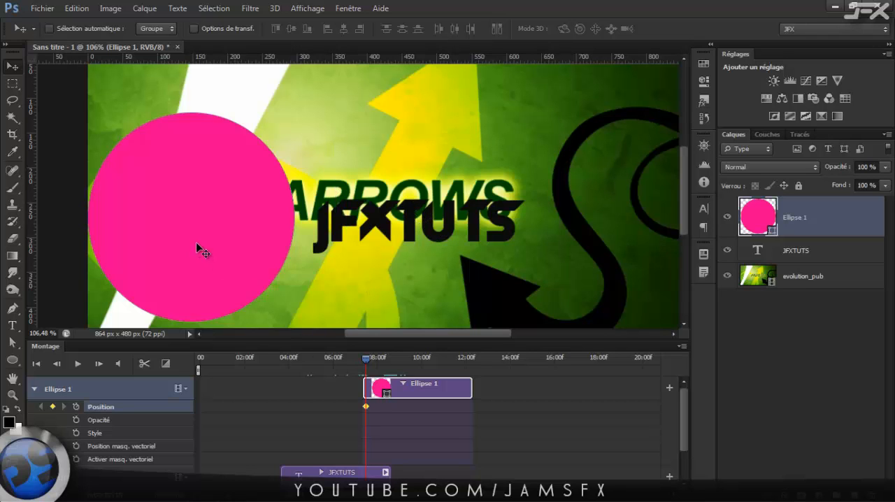
pyautogui.moveTo(196, 242); pyautogui.dragTo(511, 219)
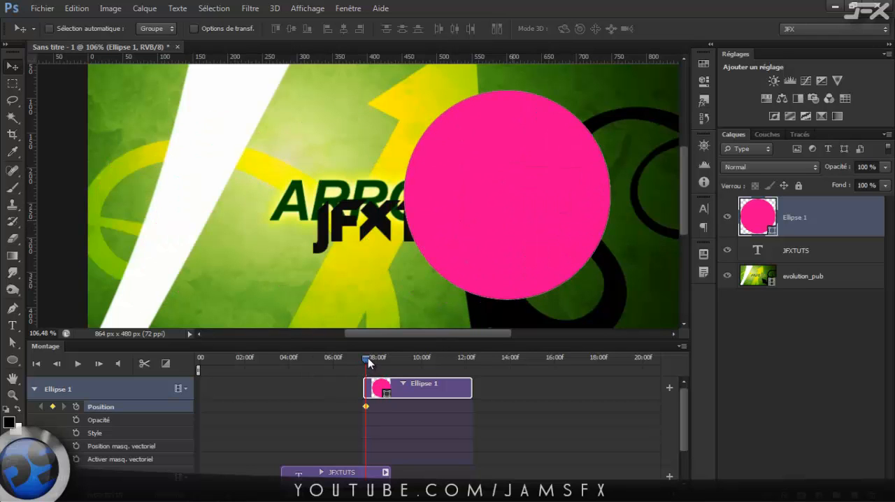
pyautogui.moveTo(368, 359); pyautogui.dragTo(430, 358)
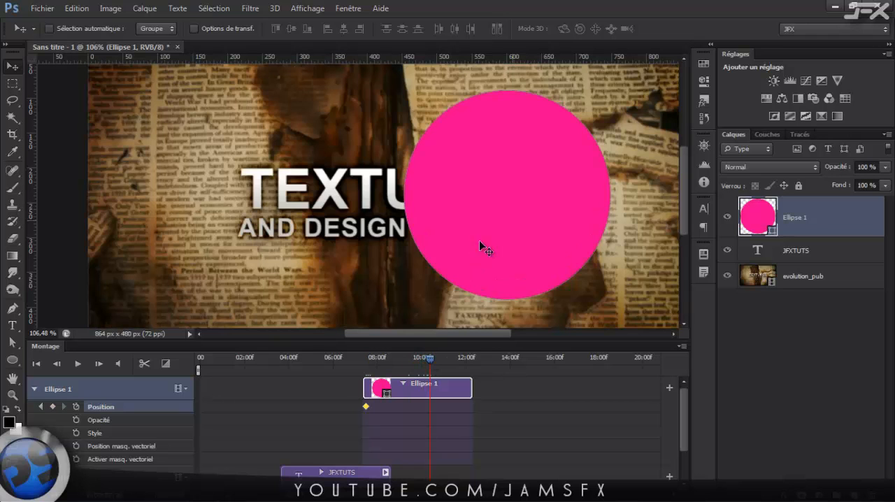
pyautogui.moveTo(482, 245); pyautogui.dragTo(180, 239)
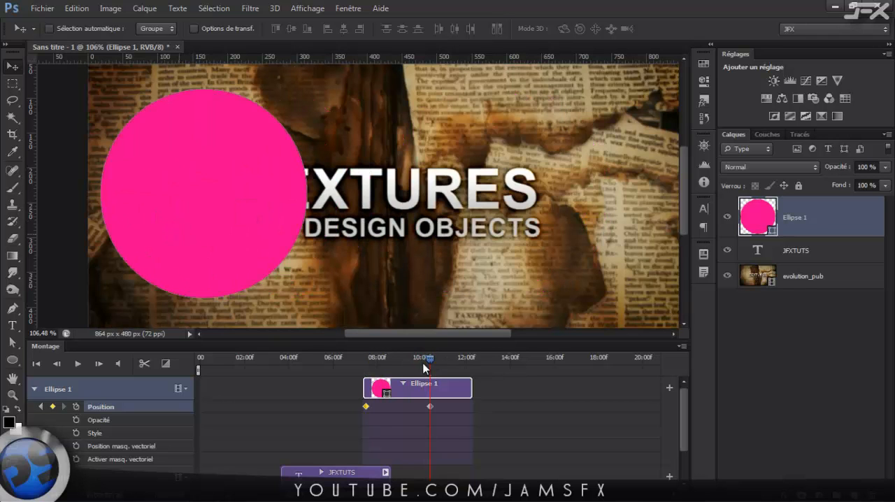
# Return the playhead to about 7.5 seconds and select the pink ellipse's vector path.
pyautogui.moveTo(419, 361); pyautogui.dragTo(368, 376)
pyautogui.click(14, 345)
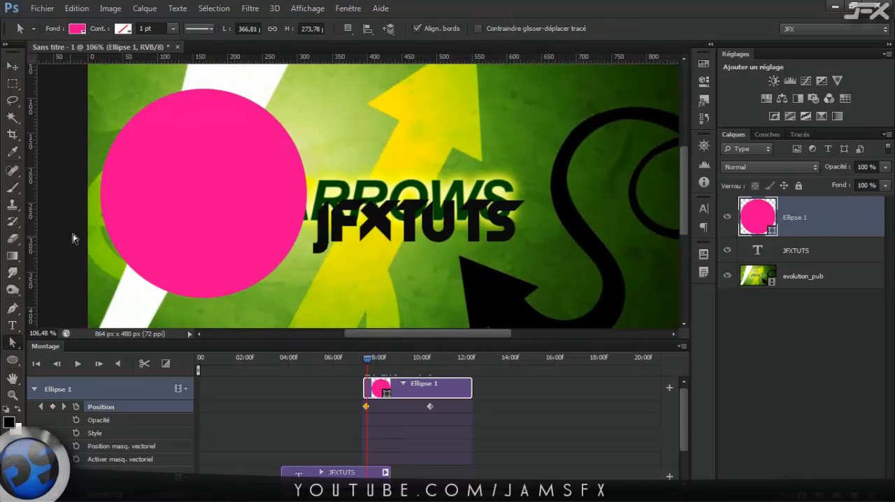
pyautogui.click(254, 250)
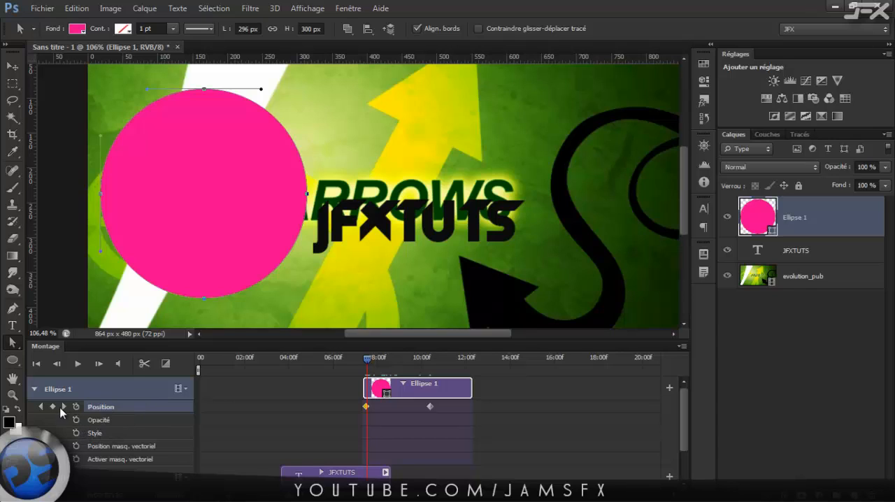
# Delete the Ellipse 1 Position keyframes and add a vector mask position keyframe at about 7.5 seconds.
pyautogui.moveTo(468, 405); pyautogui.dragTo(355, 423)
pyautogui.press('Delete')
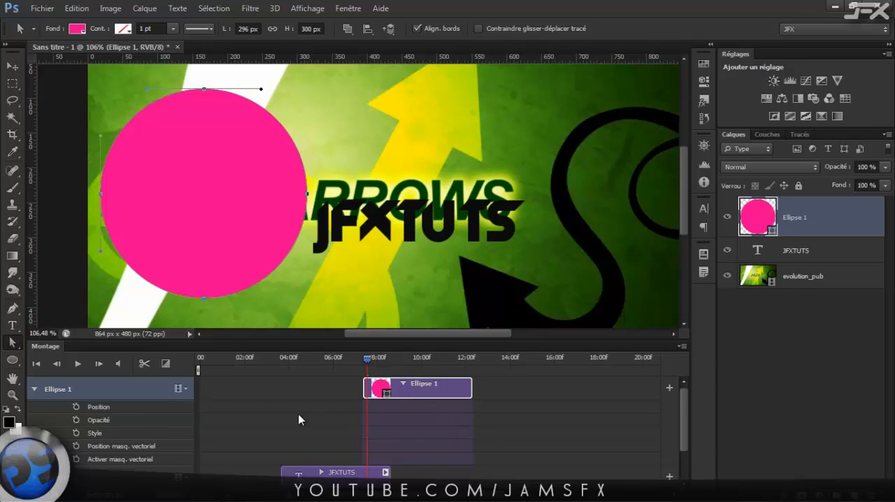
pyautogui.click(77, 445)
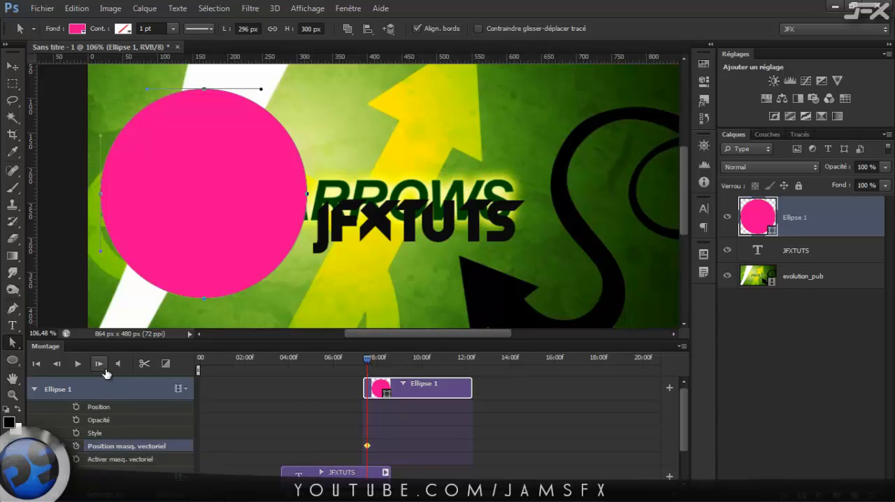
# Animate the Ellipse 1 vector mask position rightward between about 7.5 and 10 seconds, then return the playhead to the clip's start.
pyautogui.press('v')
pyautogui.moveTo(193, 159); pyautogui.dragTo(219, 159)
pyautogui.moveTo(368, 363); pyautogui.dragTo(419, 364)
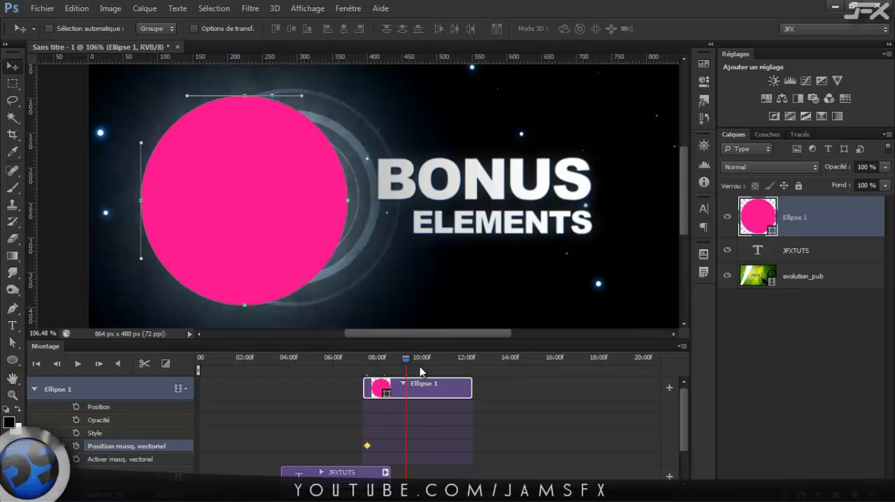
pyautogui.moveTo(300, 202); pyautogui.dragTo(446, 202)
pyautogui.moveTo(423, 360); pyautogui.dragTo(364, 368)
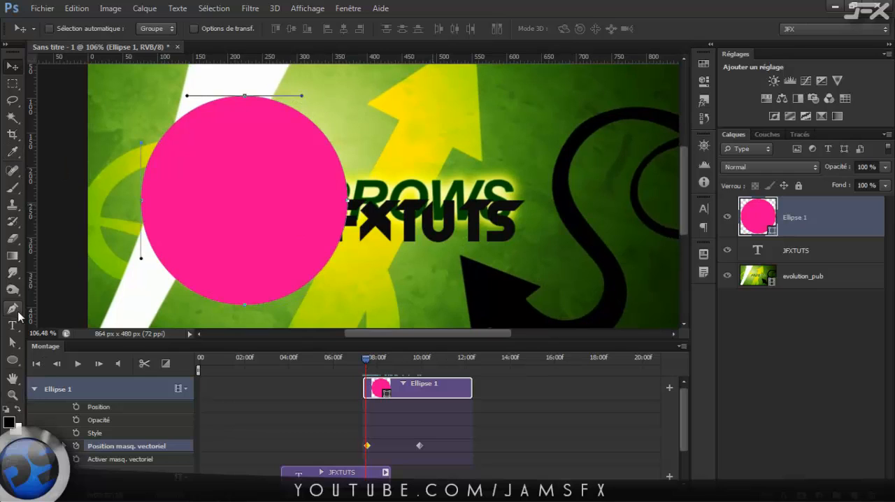
# Select all anchor points of the pink ellipse with the Direct Selection tool (Outil Sélection directe).
pyautogui.click(15, 343)
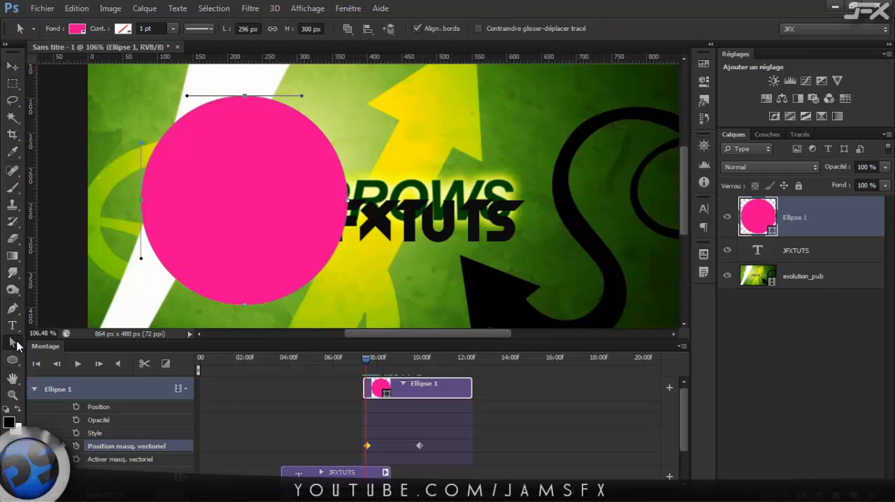
pyautogui.rightClick(18, 345)
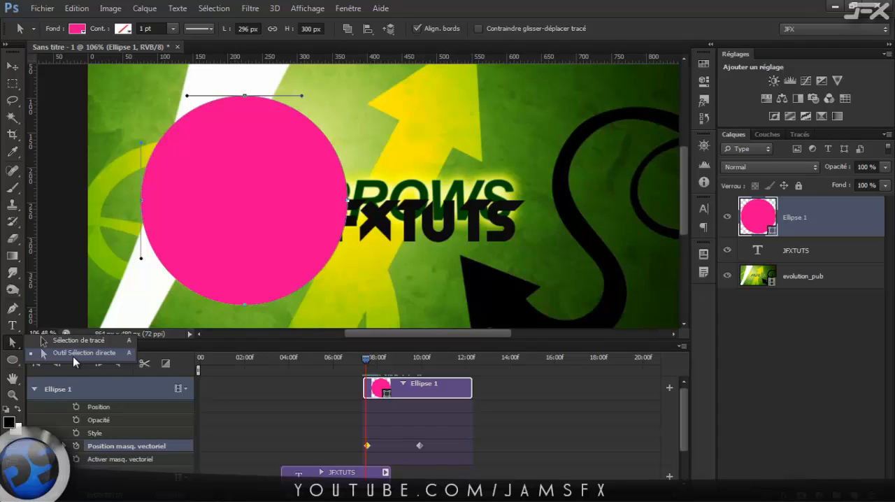
pyautogui.click(73, 355)
pyautogui.click(381, 276)
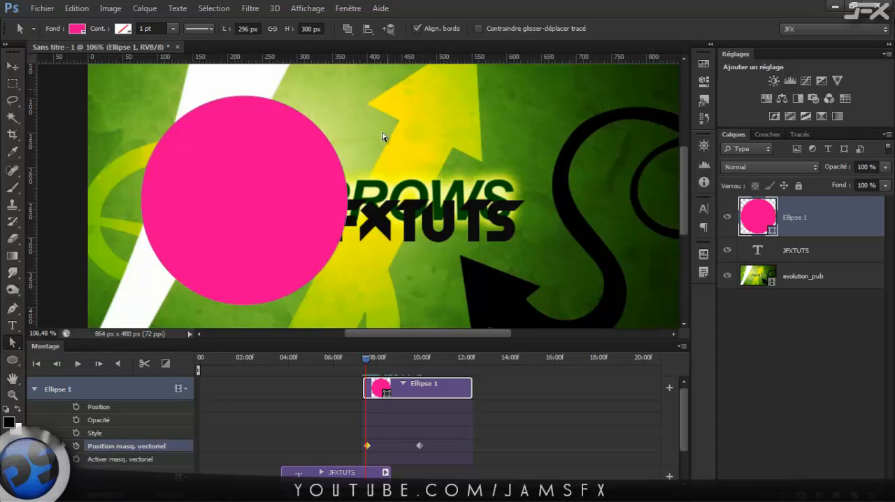
pyautogui.moveTo(386, 89); pyautogui.dragTo(132, 247)
pyautogui.scroll(2, 369, 250)
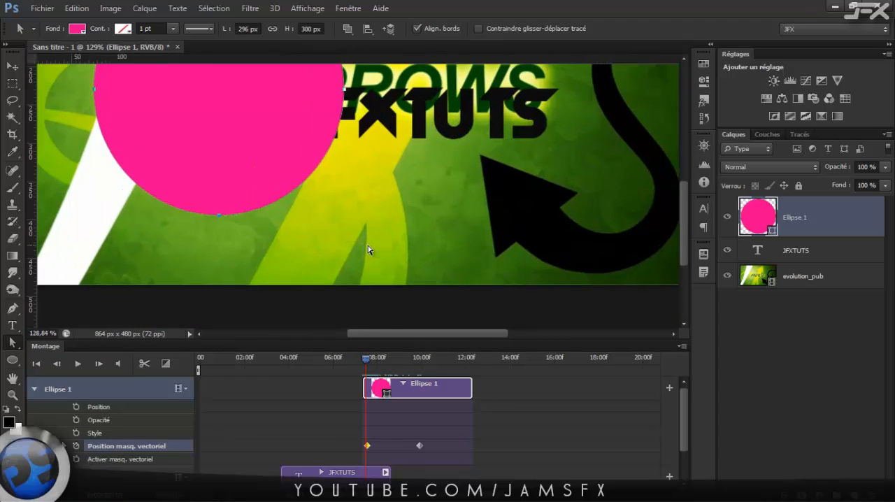
pyautogui.scroll(-4, 368, 249)
pyautogui.scroll(2, 366, 160)
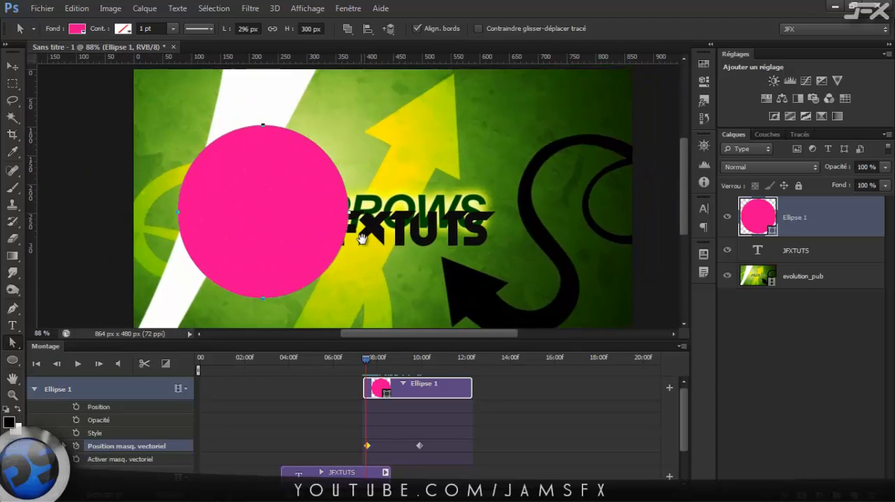
# Delete both vector mask position keyframes of Ellipse 1 and add a new one at about 7.5 seconds.
pyautogui.moveTo(434, 439); pyautogui.dragTo(336, 458)
pyautogui.press('Delete')
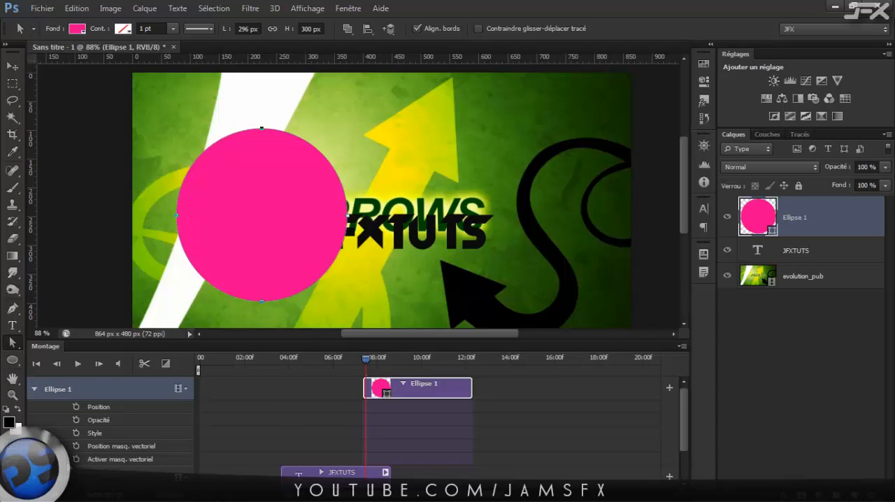
pyautogui.click(77, 446)
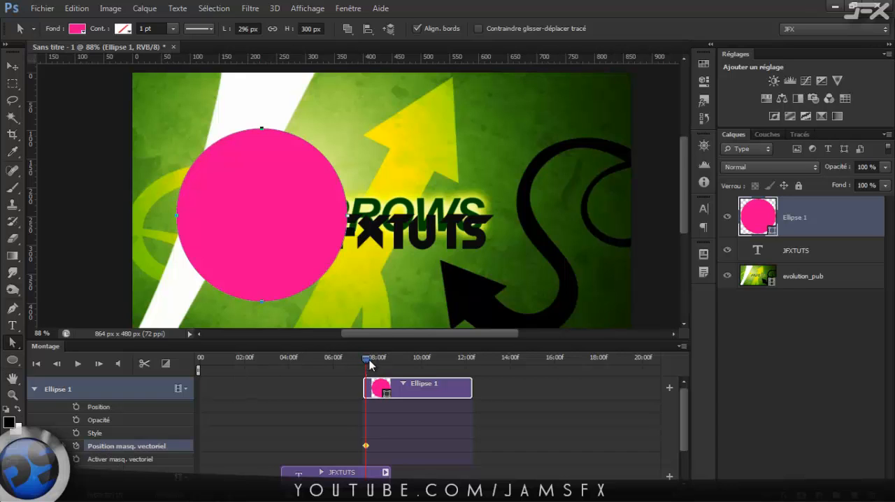
# Move the ellipse to the video's right side at about 9.8 seconds, scrub back through the animation, and collapse the Ellipse 1 properties.
pyautogui.moveTo(369, 363); pyautogui.dragTo(414, 368)
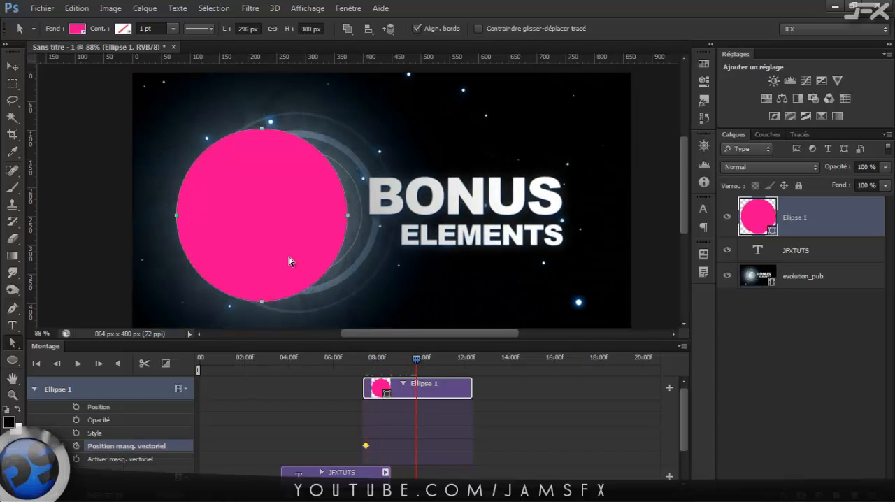
pyautogui.press('v')
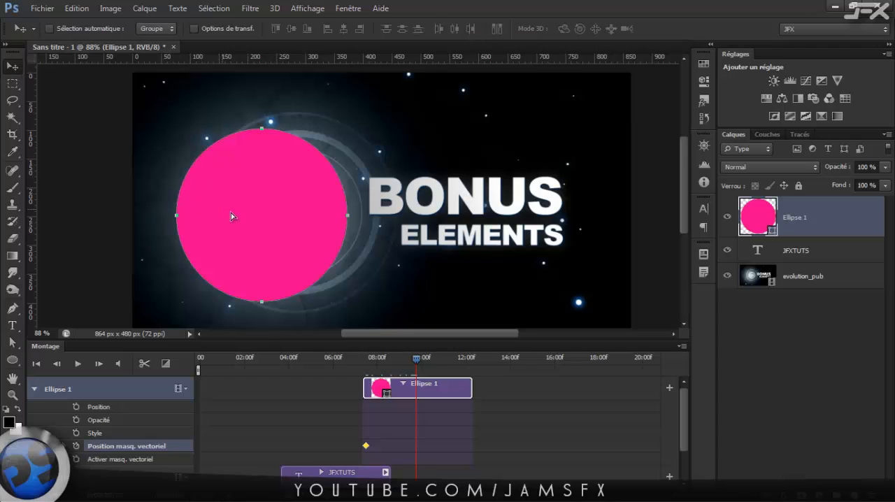
pyautogui.moveTo(231, 213); pyautogui.dragTo(499, 233)
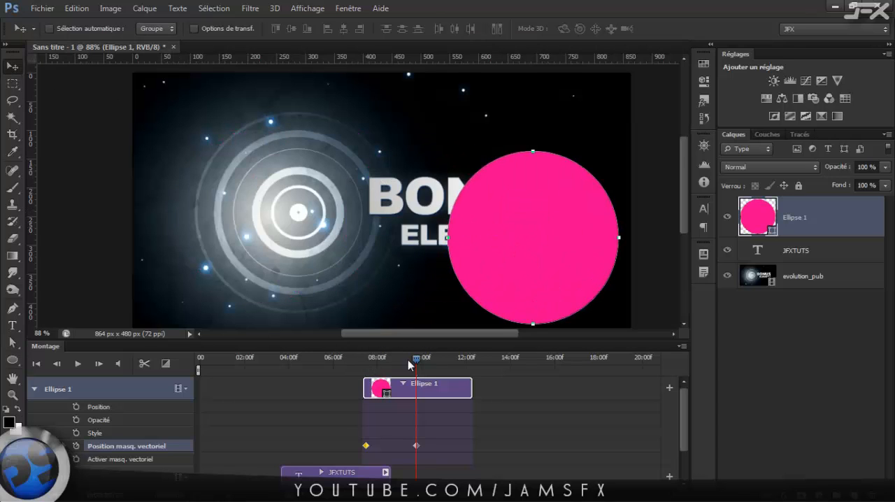
pyautogui.moveTo(415, 361); pyautogui.dragTo(377, 365)
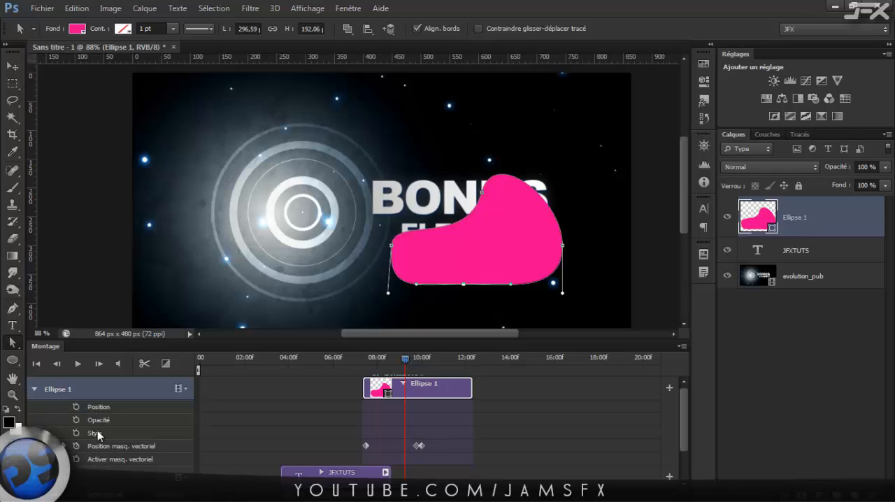
pyautogui.click(35, 388)
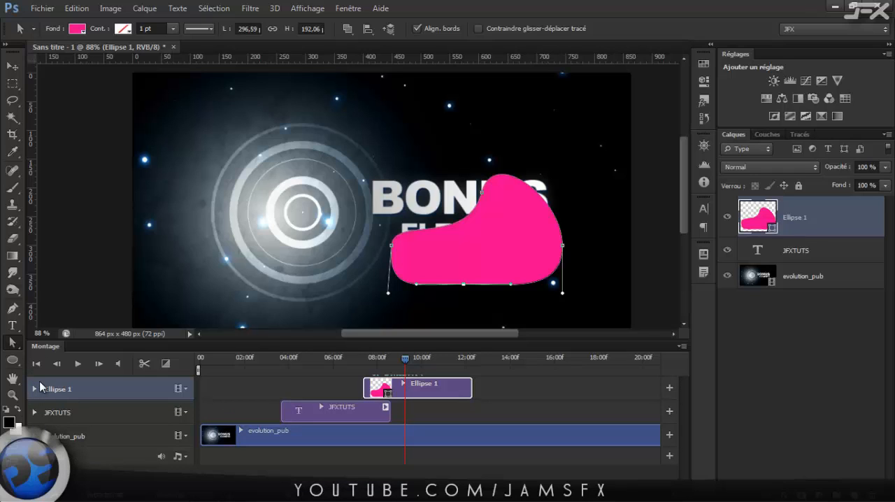